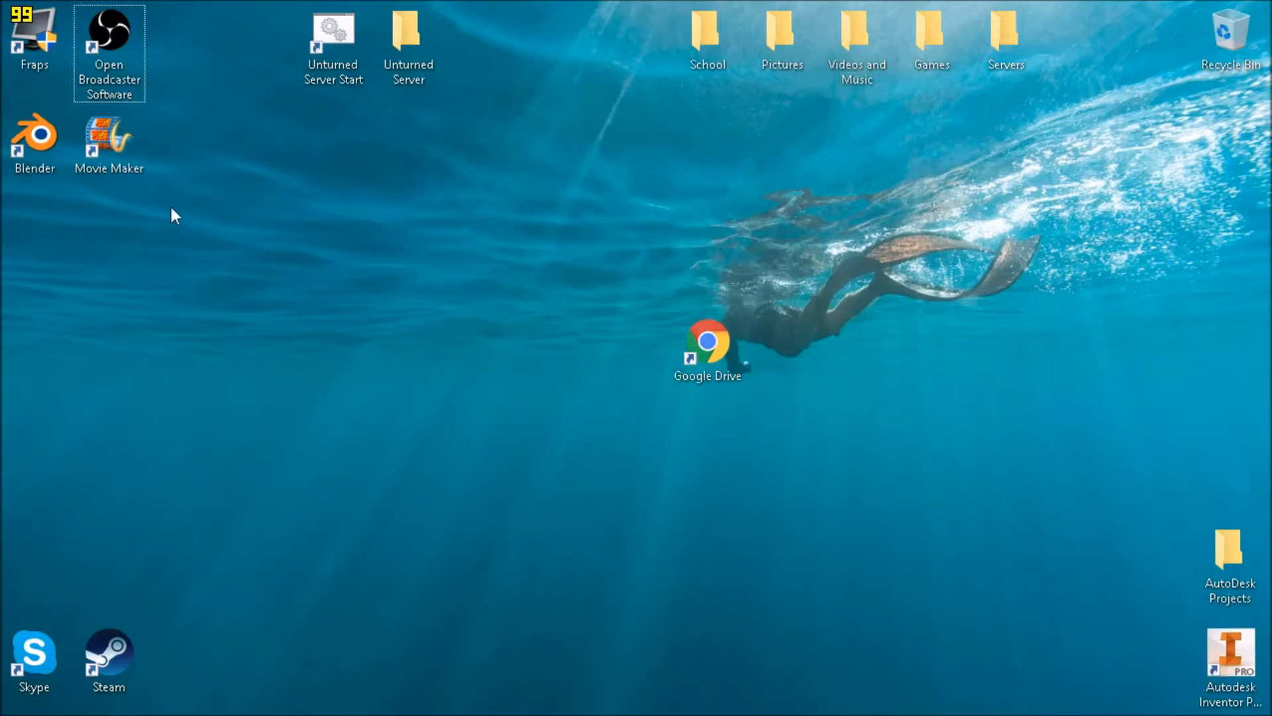
Look at the contents of the existing Unturned Server folder on the desktop and close it
{"action": "left_click", "coordinate": [317, 69]}
{"action": "left_click", "coordinate": [427, 56]}
{"action": "left_click", "coordinate": [557, 311]}
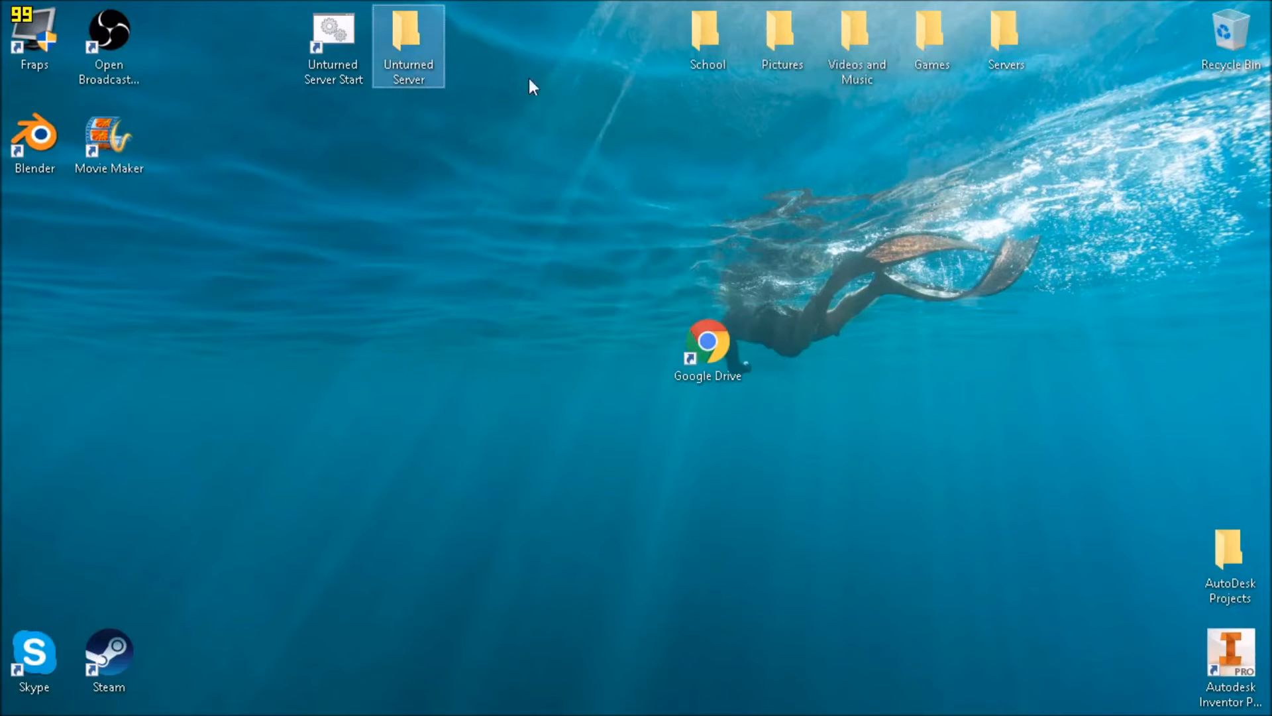
{"action": "double_click", "coordinate": [399, 46]}
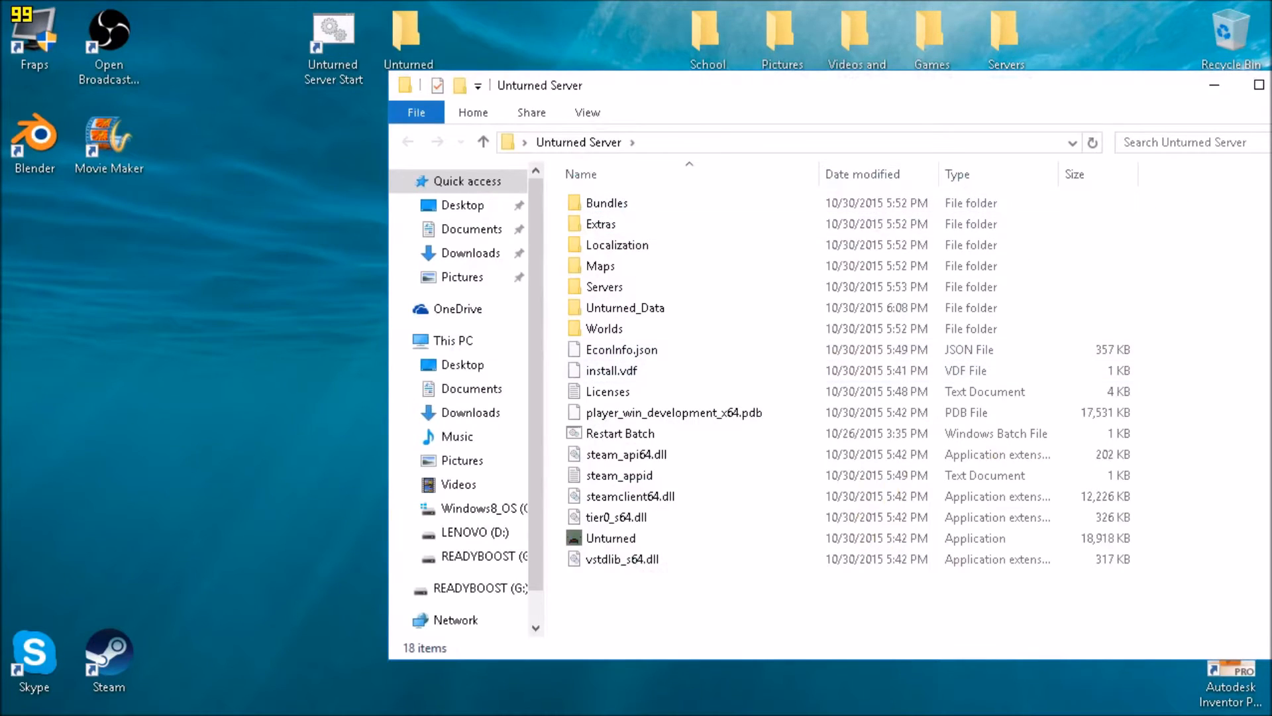
{"action": "key", "text": "alt+F4"}
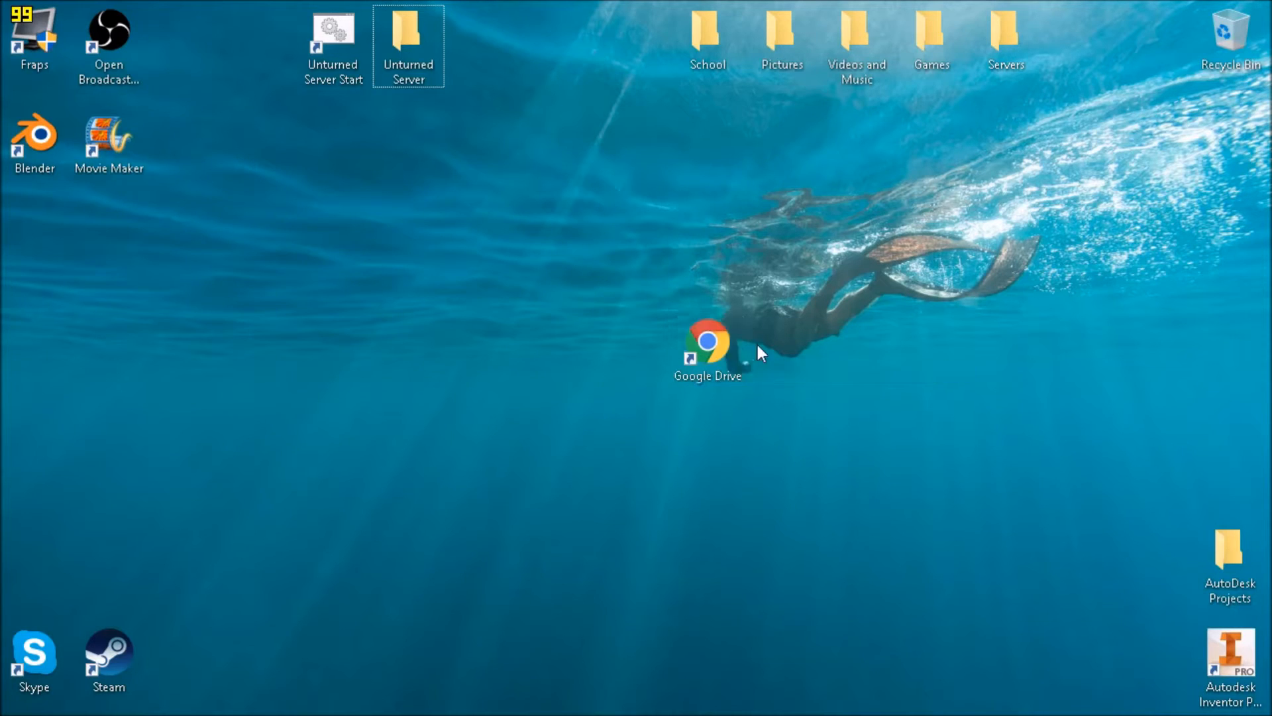
{"action": "left_click_drag", "start_coordinate": [1196, 247], "coordinate": [974, 384]}
{"action": "left_click_drag", "start_coordinate": [1240, 220], "coordinate": [1090, 284]}
{"action": "left_click_drag", "start_coordinate": [577, 196], "coordinate": [430, 401]}
Switch to the Steam library and show the page of the game Unturned
{"action": "right_click", "coordinate": [1183, 713]}
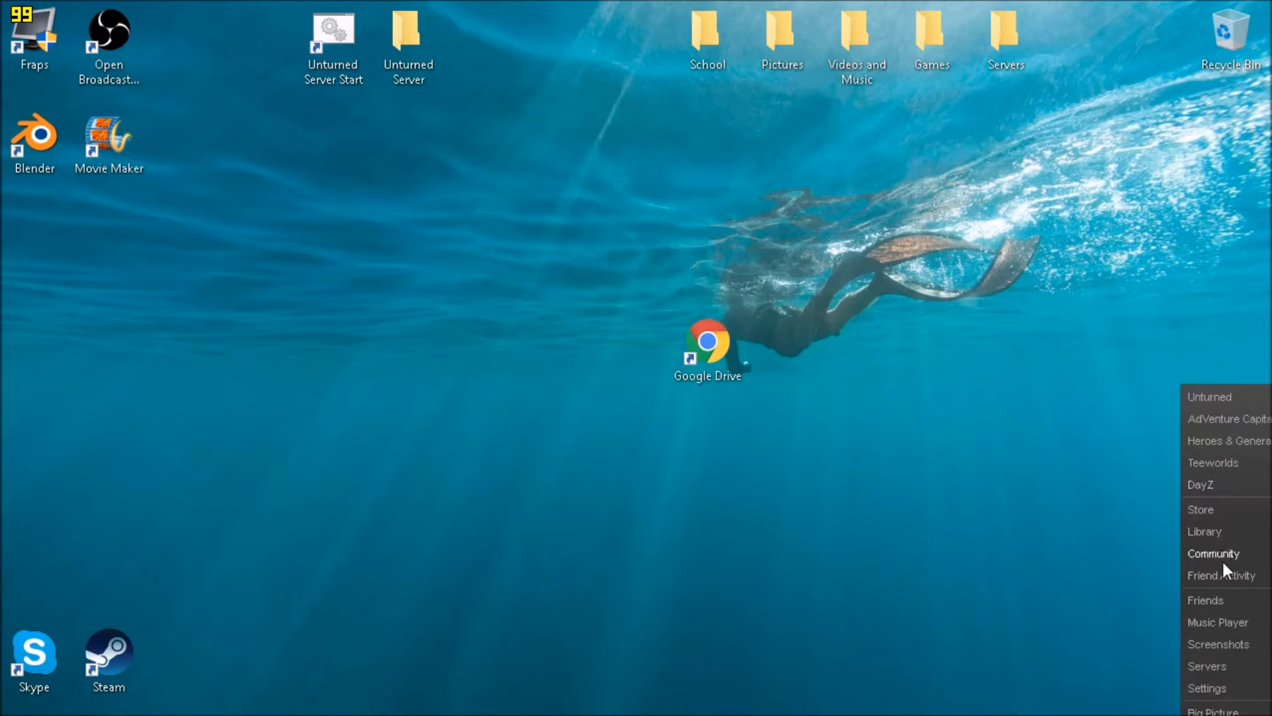
{"action": "left_click", "coordinate": [1219, 533]}
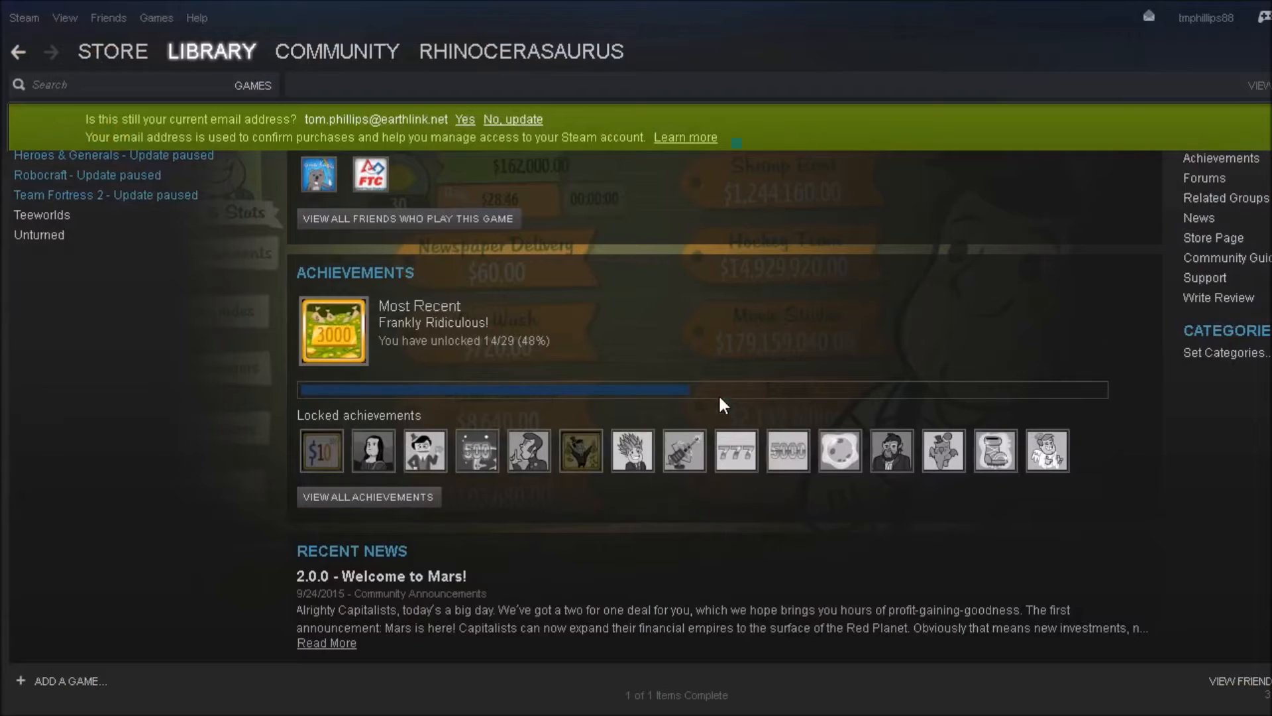
{"action": "left_click", "coordinate": [37, 233]}
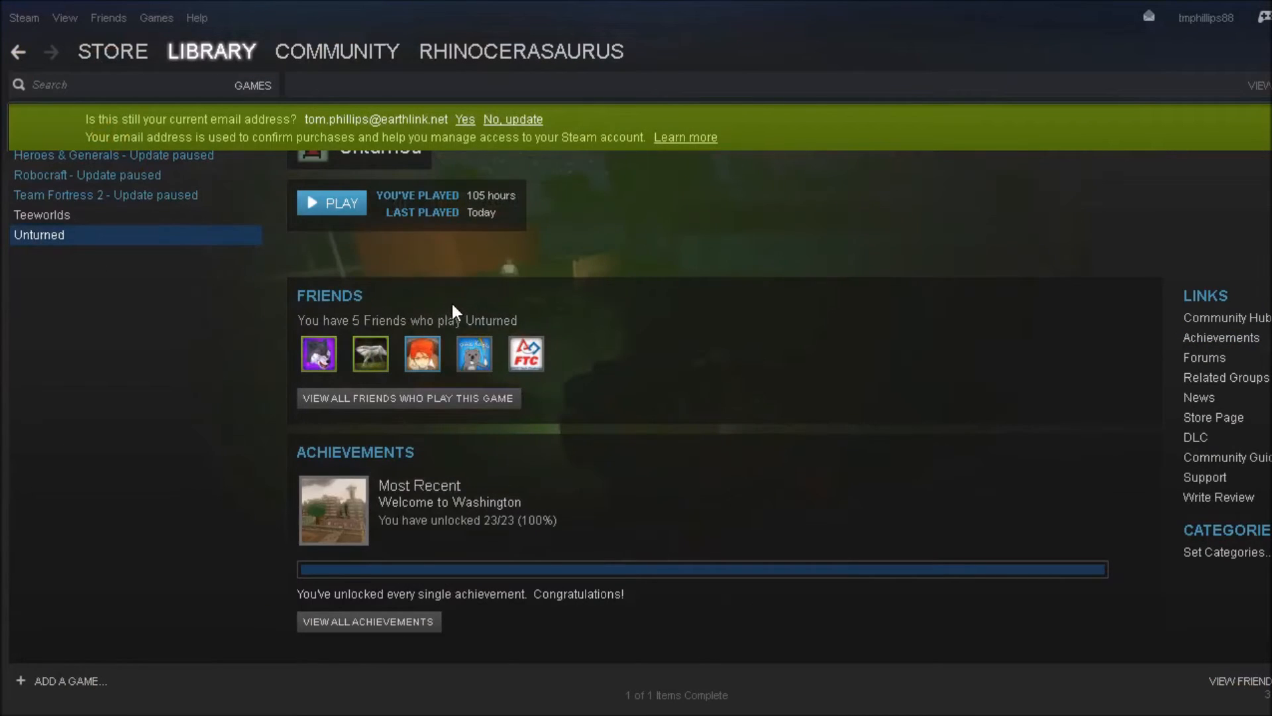
{"action": "scroll", "coordinate": [452, 301], "scroll_direction": "down", "scroll_amount": 1}
{"action": "scroll", "coordinate": [405, 475], "scroll_direction": "up", "scroll_amount": 1}
Open the properties of Unturned in the library and browse its local files
{"action": "right_click", "coordinate": [86, 236]}
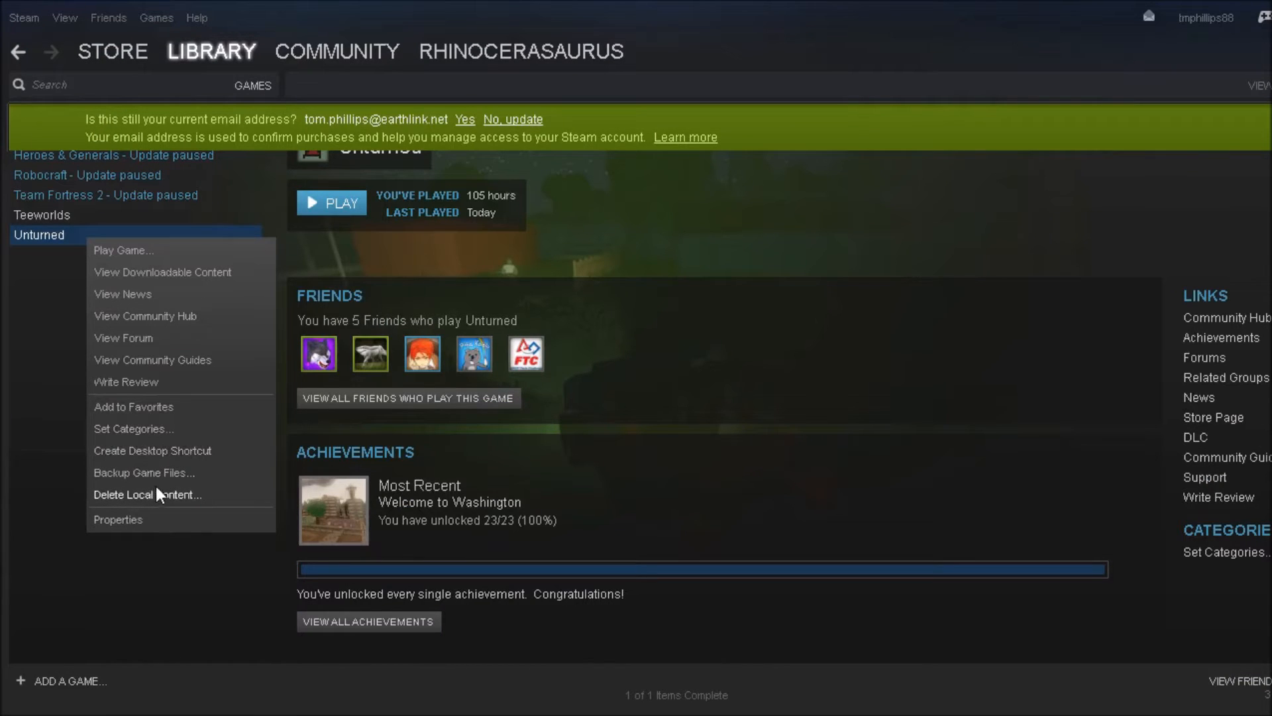
{"action": "left_click", "coordinate": [122, 519]}
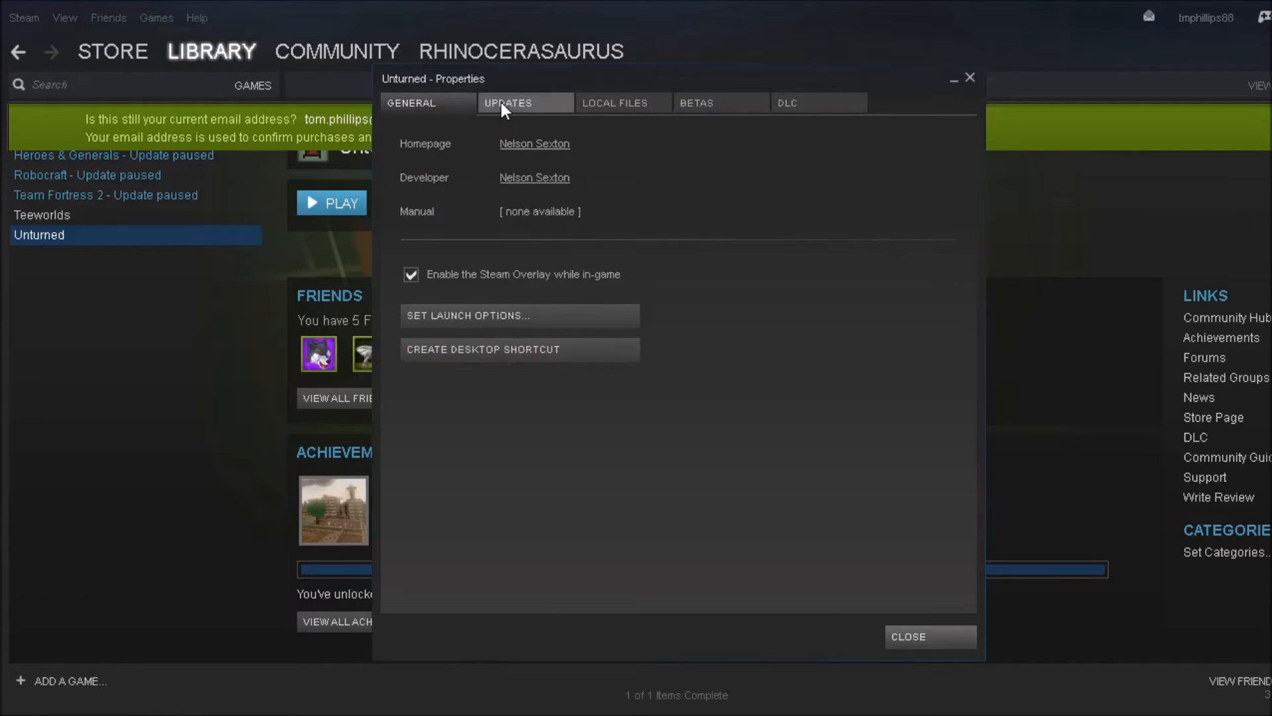
{"action": "left_click", "coordinate": [501, 103]}
{"action": "left_click", "coordinate": [596, 103]}
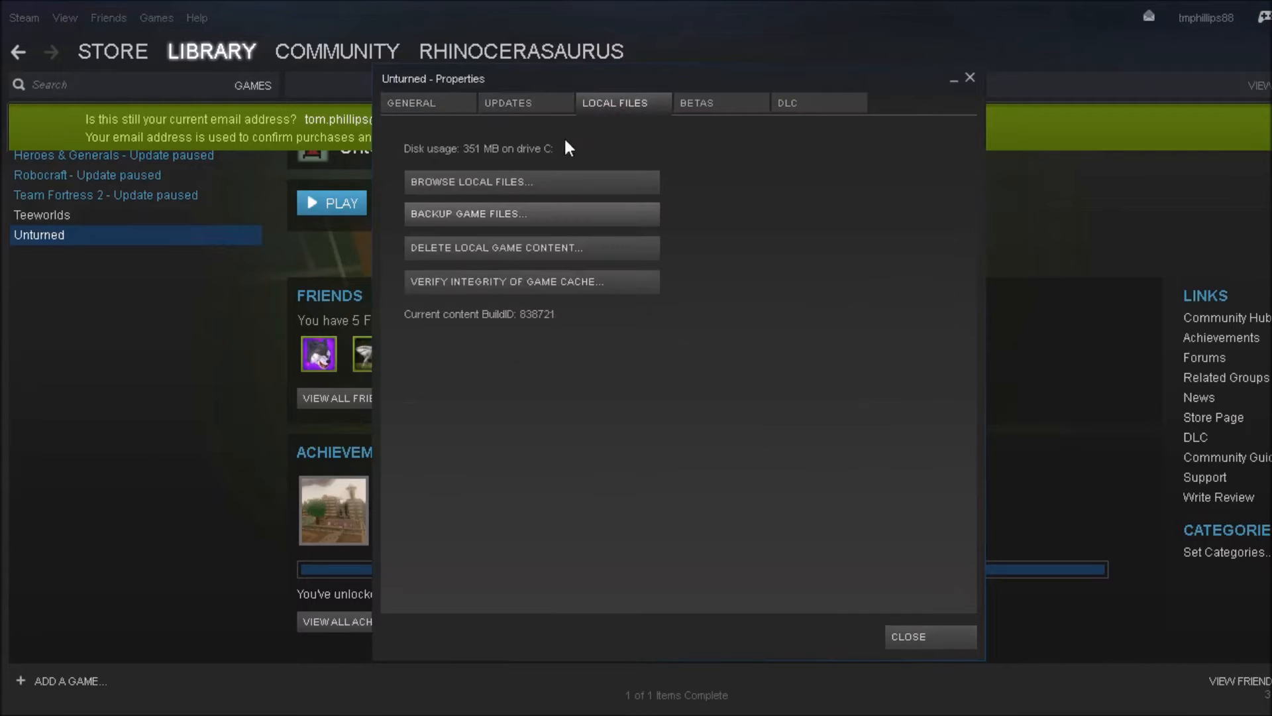
{"action": "left_click", "coordinate": [507, 182]}
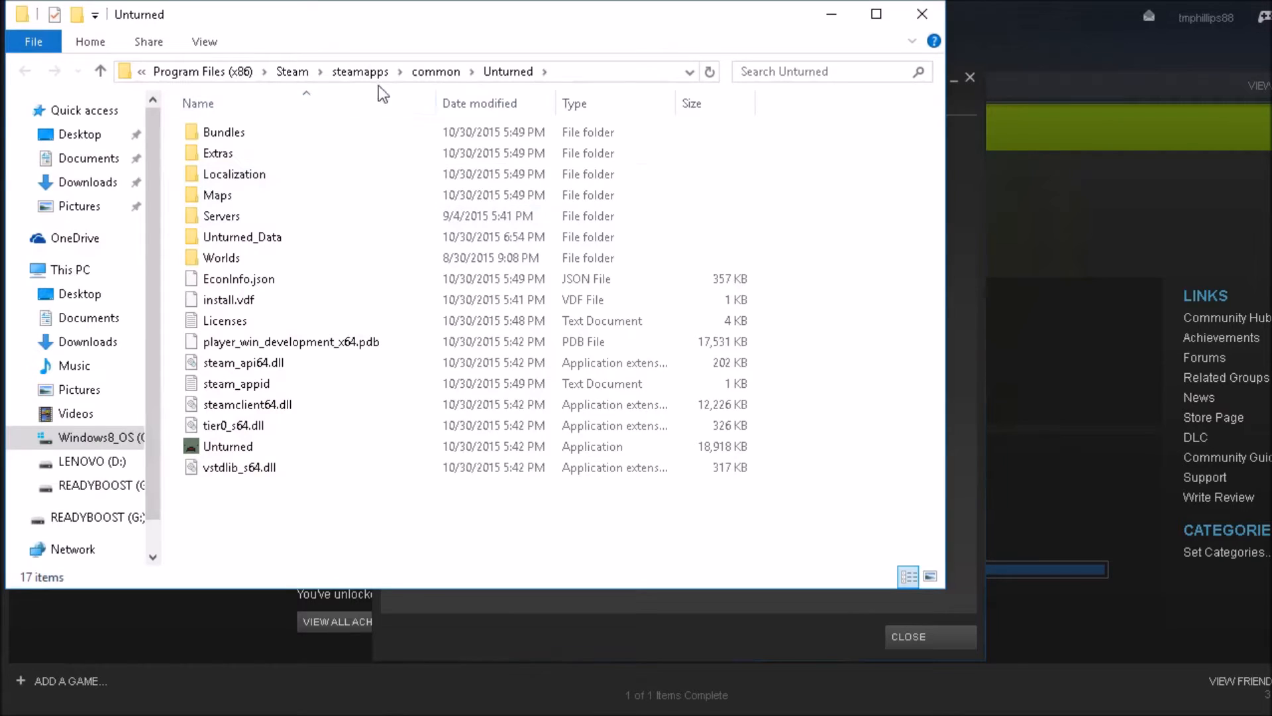
Trace the game's folder path from Steam through steamapps and common to Unturned, and close the game's properties
{"action": "left_click", "coordinate": [292, 71]}
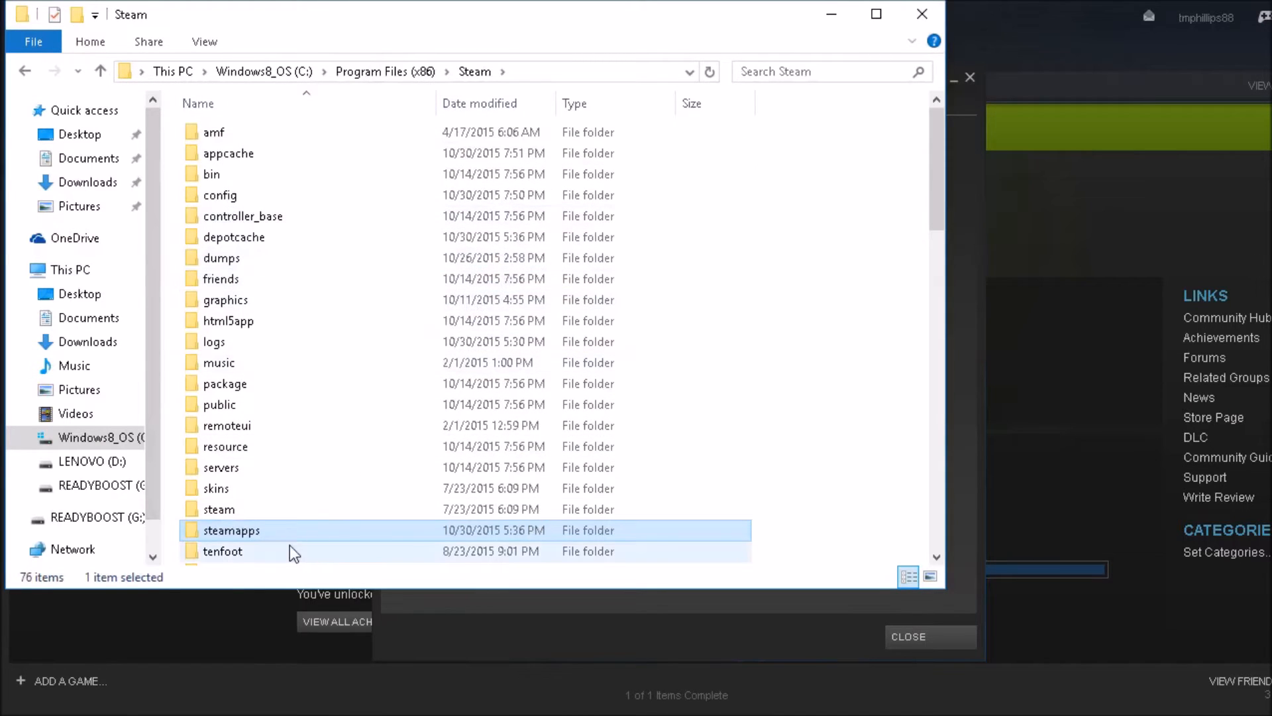
{"action": "double_click", "coordinate": [295, 533]}
{"action": "double_click", "coordinate": [240, 134]}
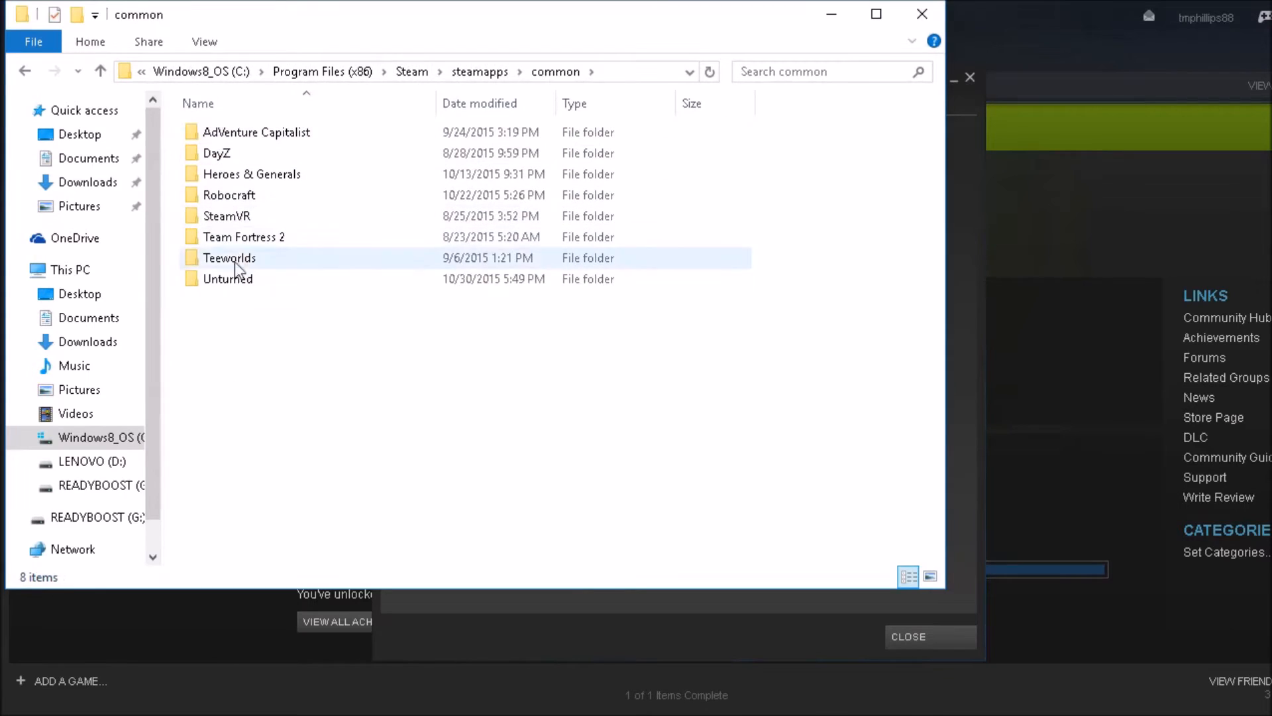
{"action": "double_click", "coordinate": [232, 278]}
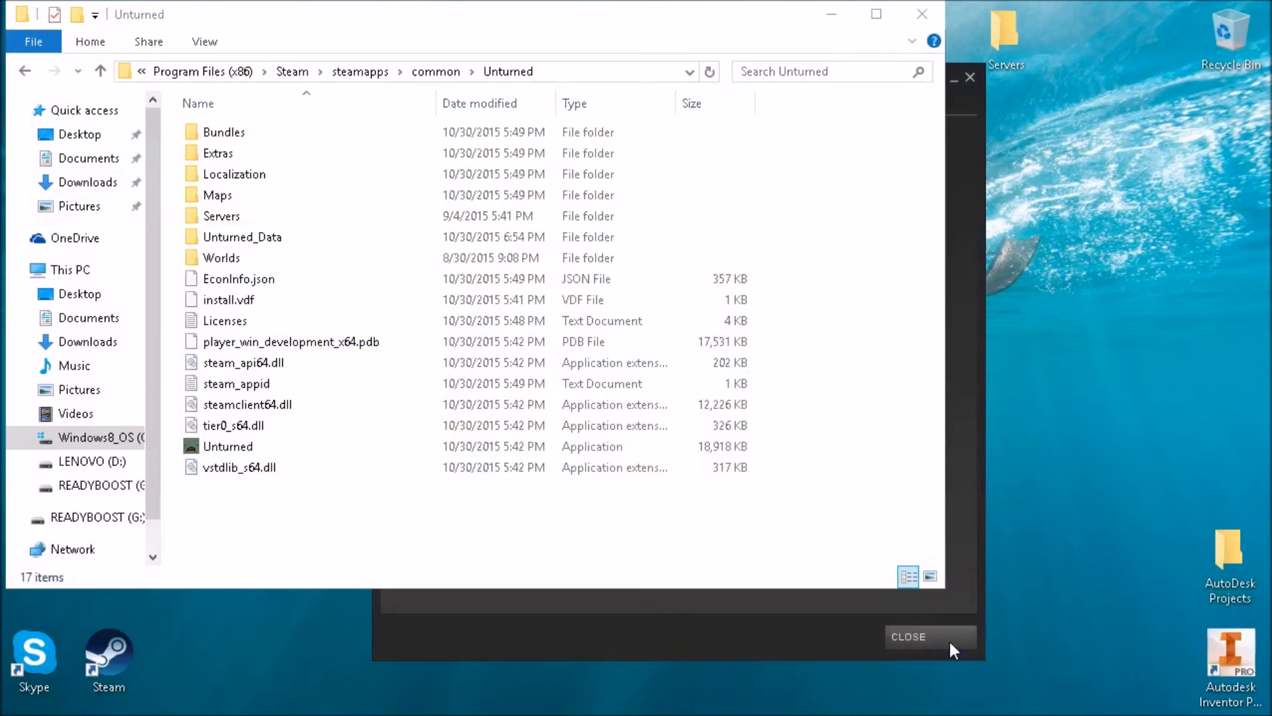
{"action": "left_click", "coordinate": [951, 643]}
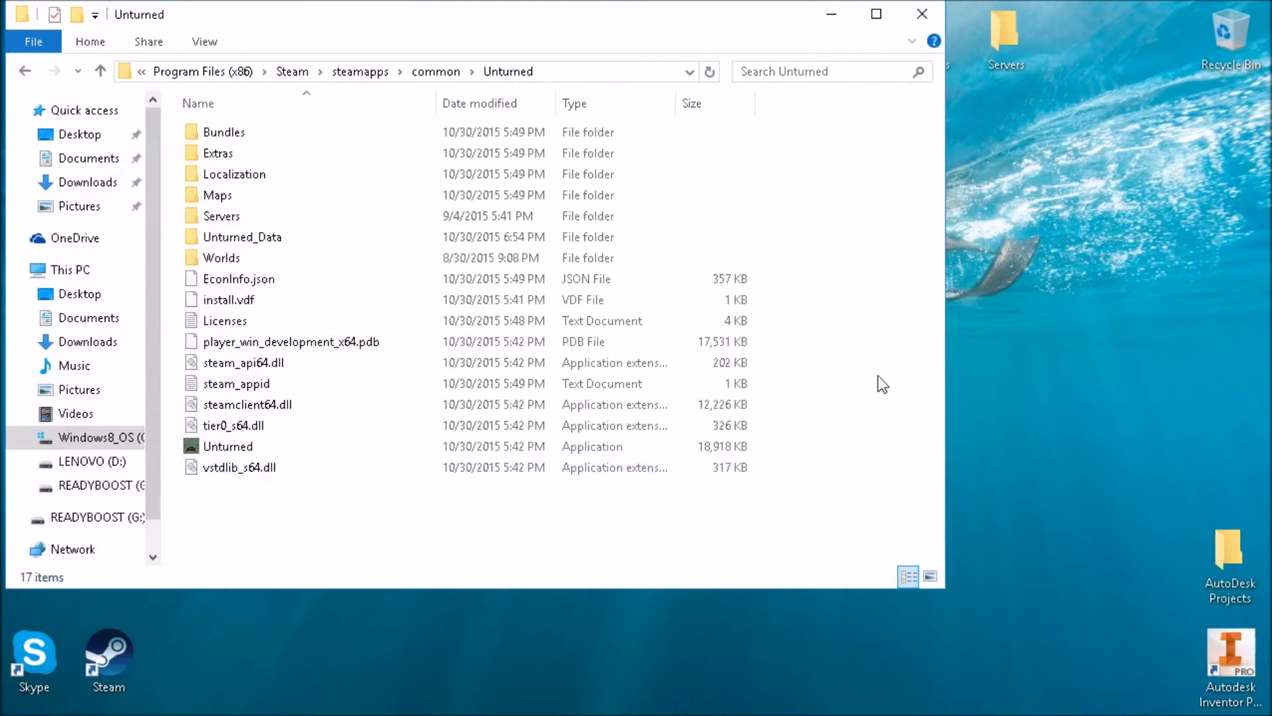
Copy all files and folders from the Unturned game folder and close its window
{"action": "left_click_drag", "start_coordinate": [773, 520], "coordinate": [243, 130]}
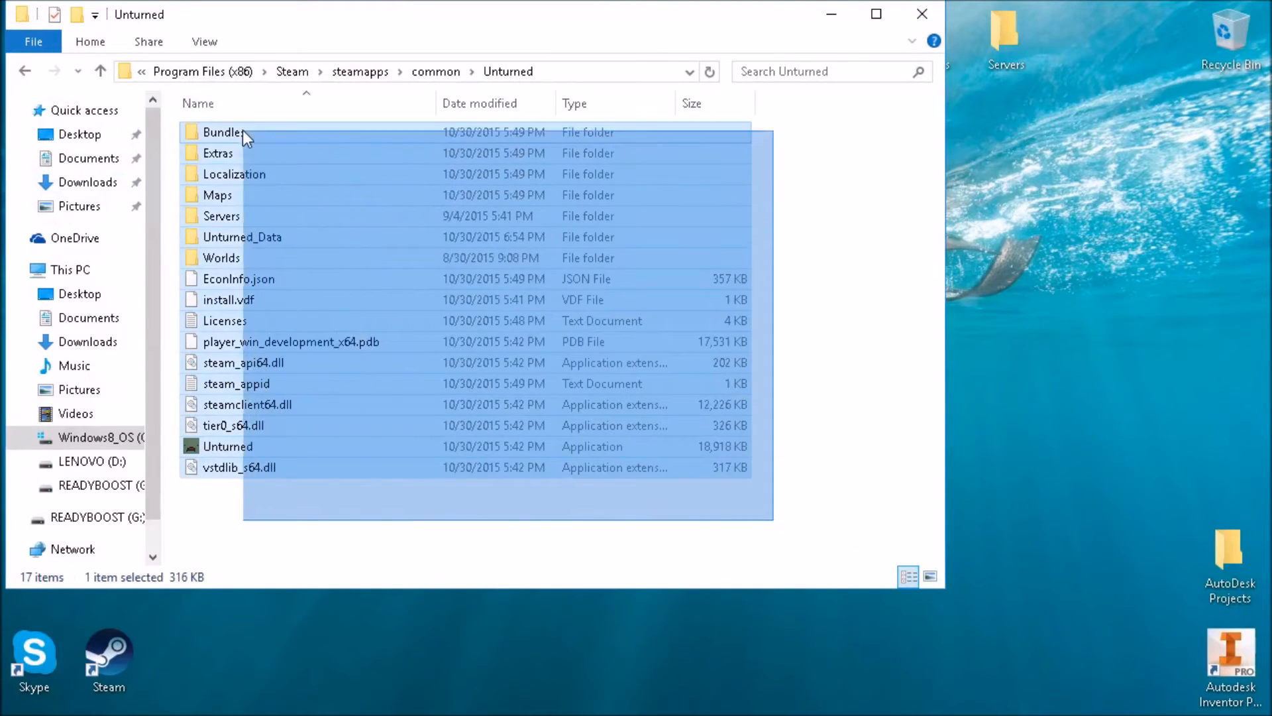
{"action": "right_click", "coordinate": [445, 229]}
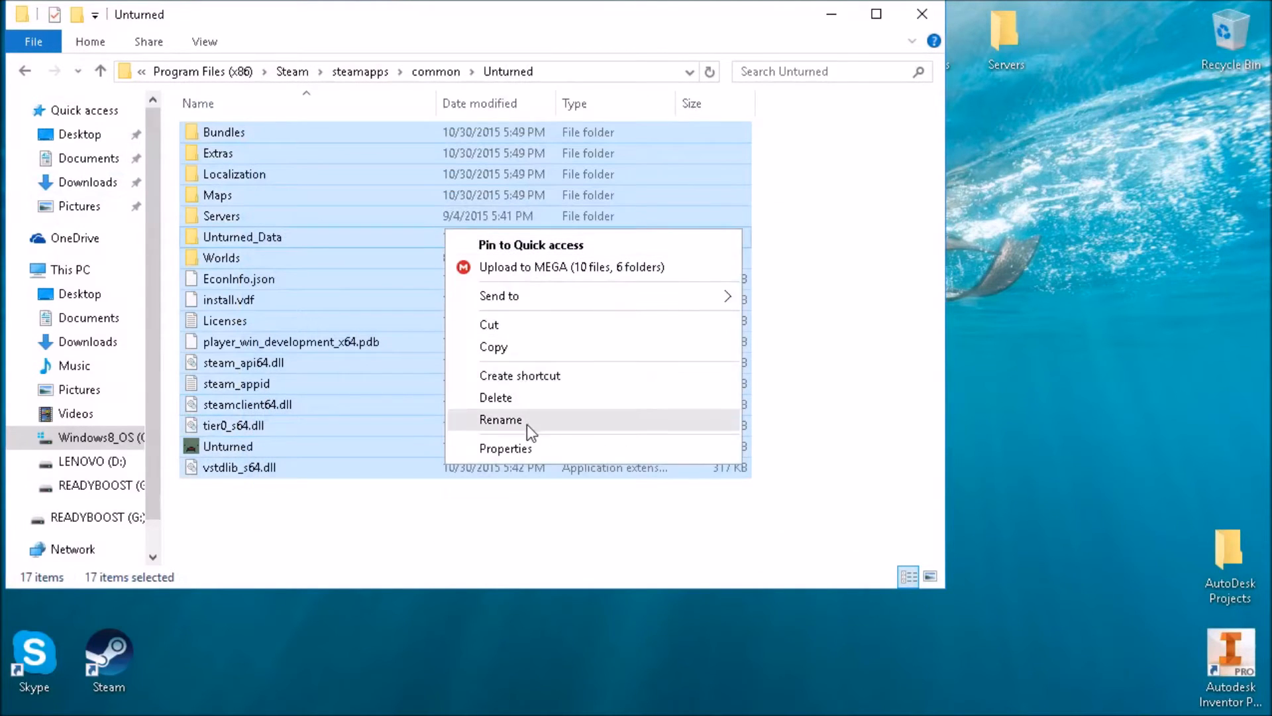
{"action": "left_click", "coordinate": [505, 349]}
{"action": "left_click", "coordinate": [910, 27]}
Create a new folder named Server on the desktop
{"action": "right_click", "coordinate": [355, 292]}
{"action": "mouse_move", "coordinate": [411, 487]}
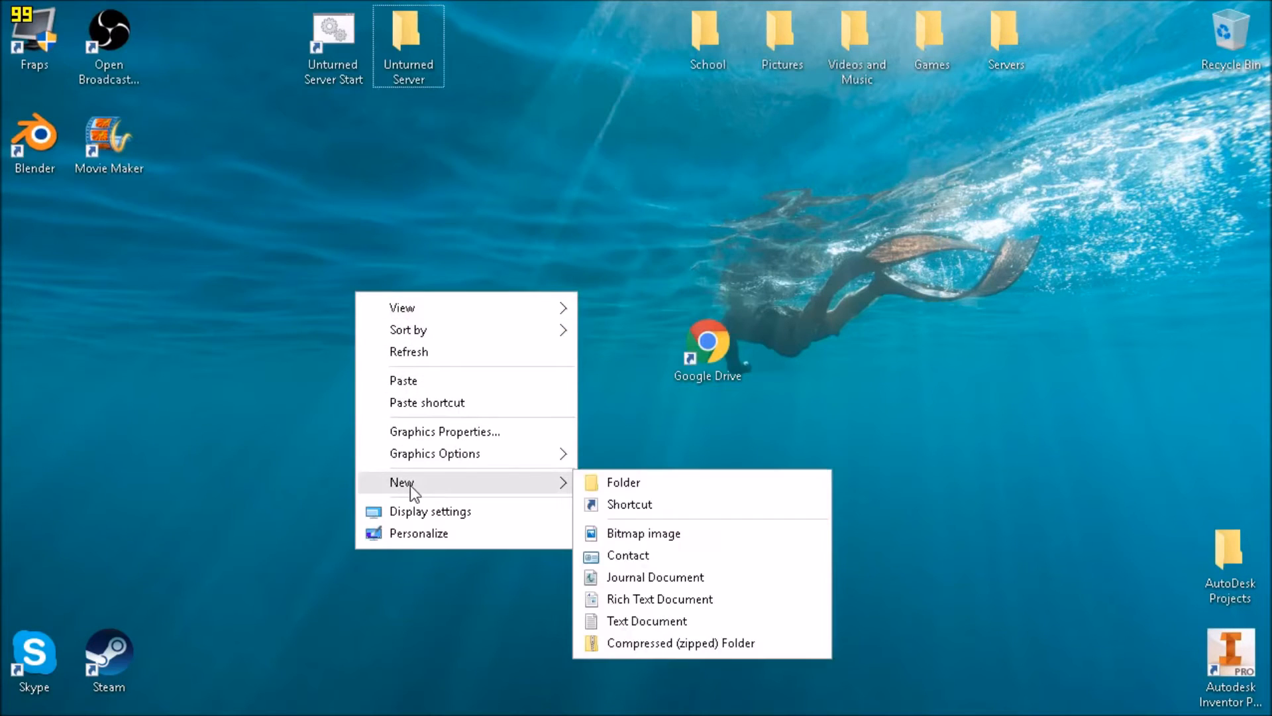
{"action": "left_click", "coordinate": [637, 487]}
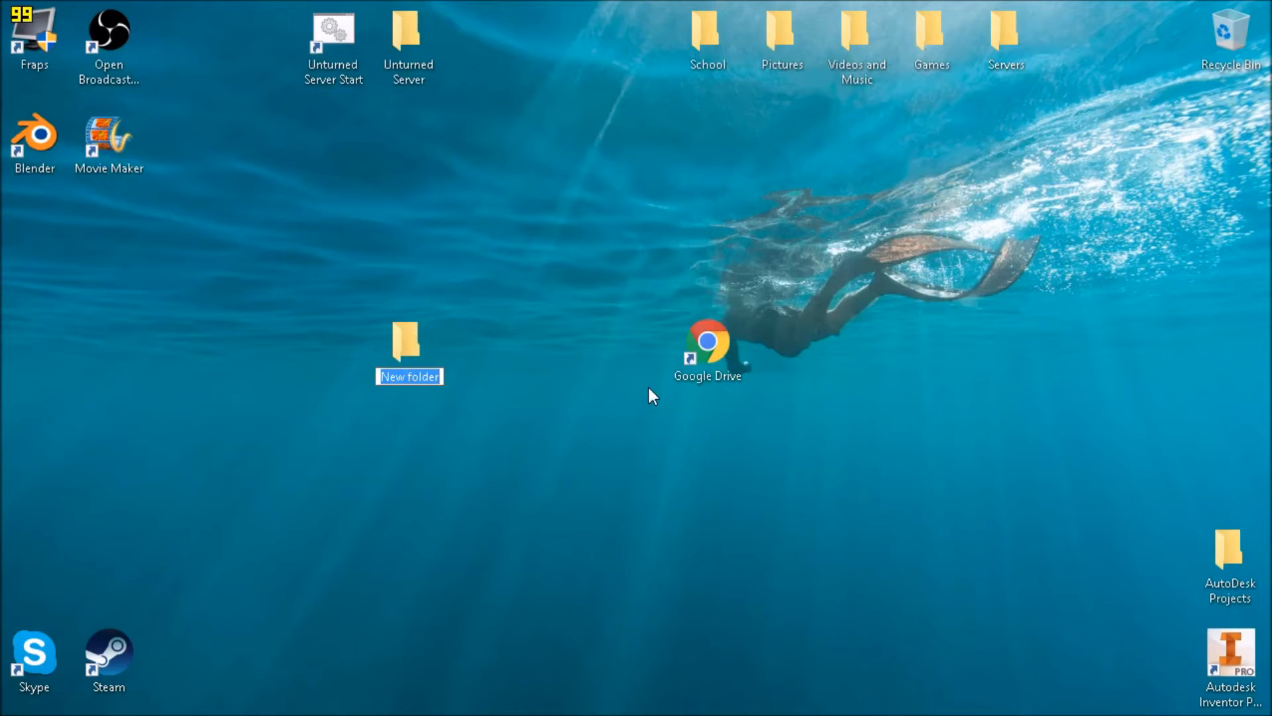
{"action": "type", "text": "Server"}
{"action": "key", "text": "Return"}
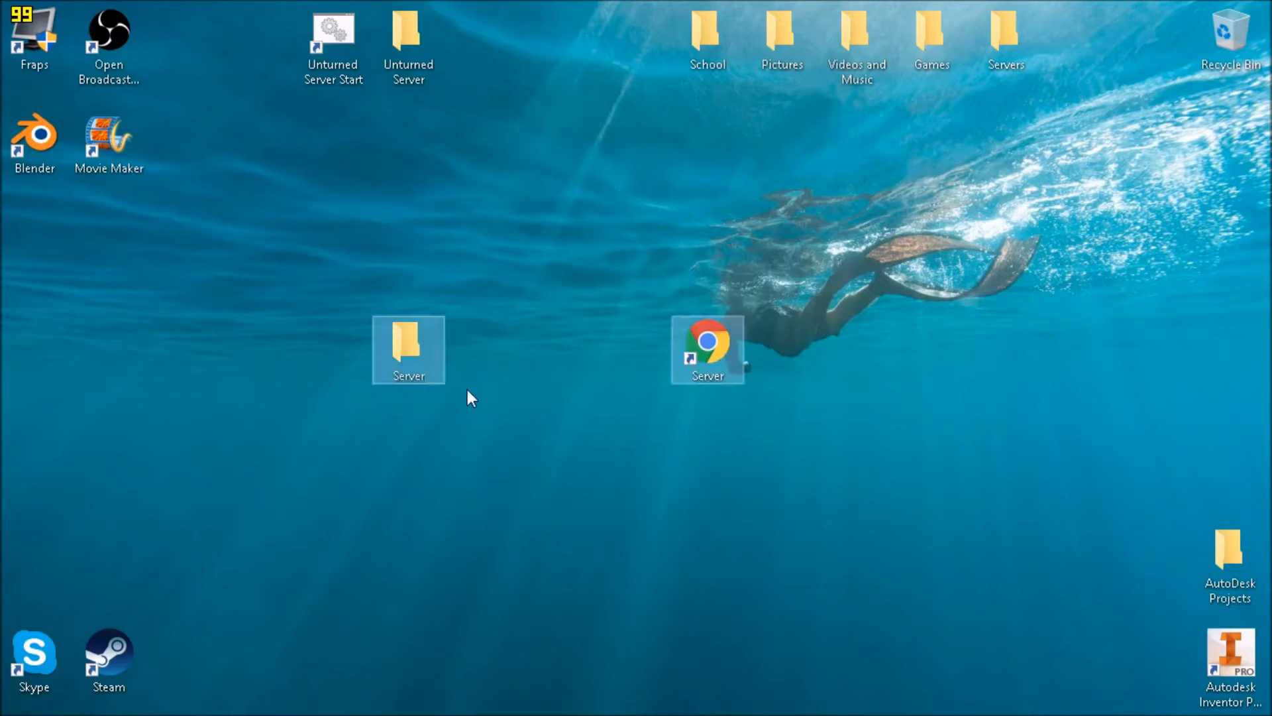
{"action": "left_click", "coordinate": [434, 348]}
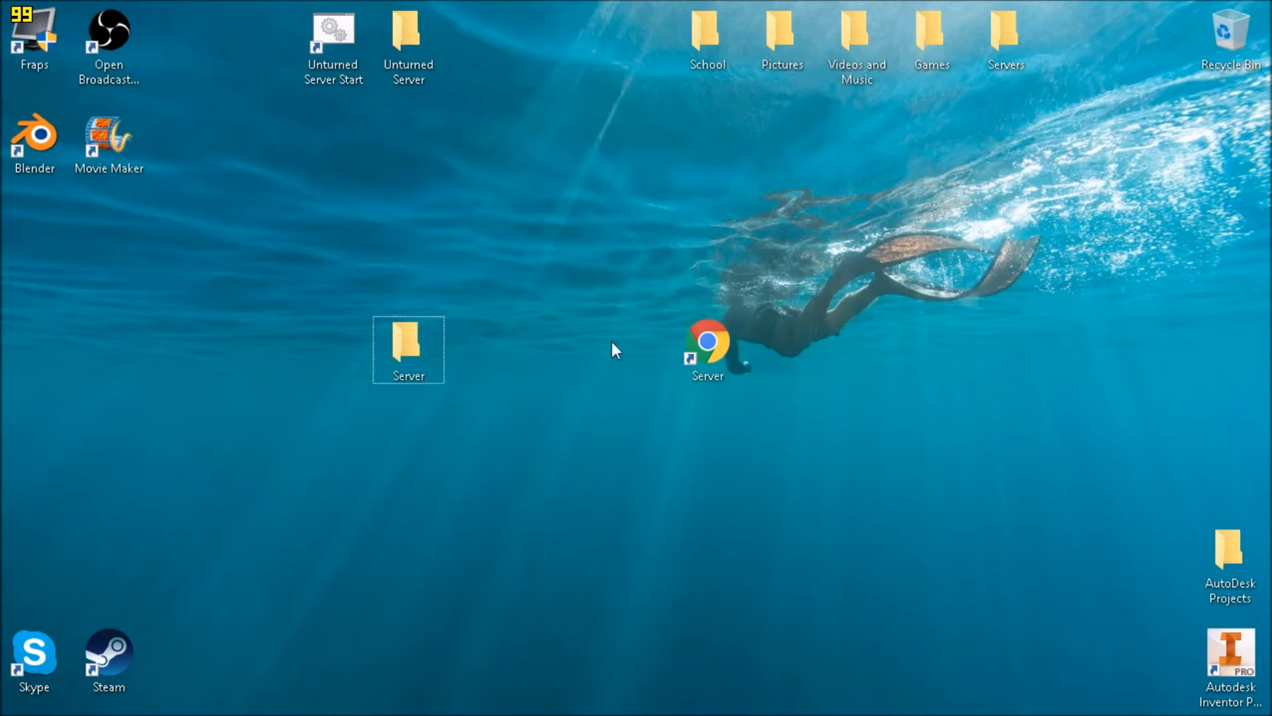
Rename the Chrome shortcut on the desktop as Drive
{"action": "left_click", "coordinate": [716, 343]}
{"action": "right_click", "coordinate": [715, 343]}
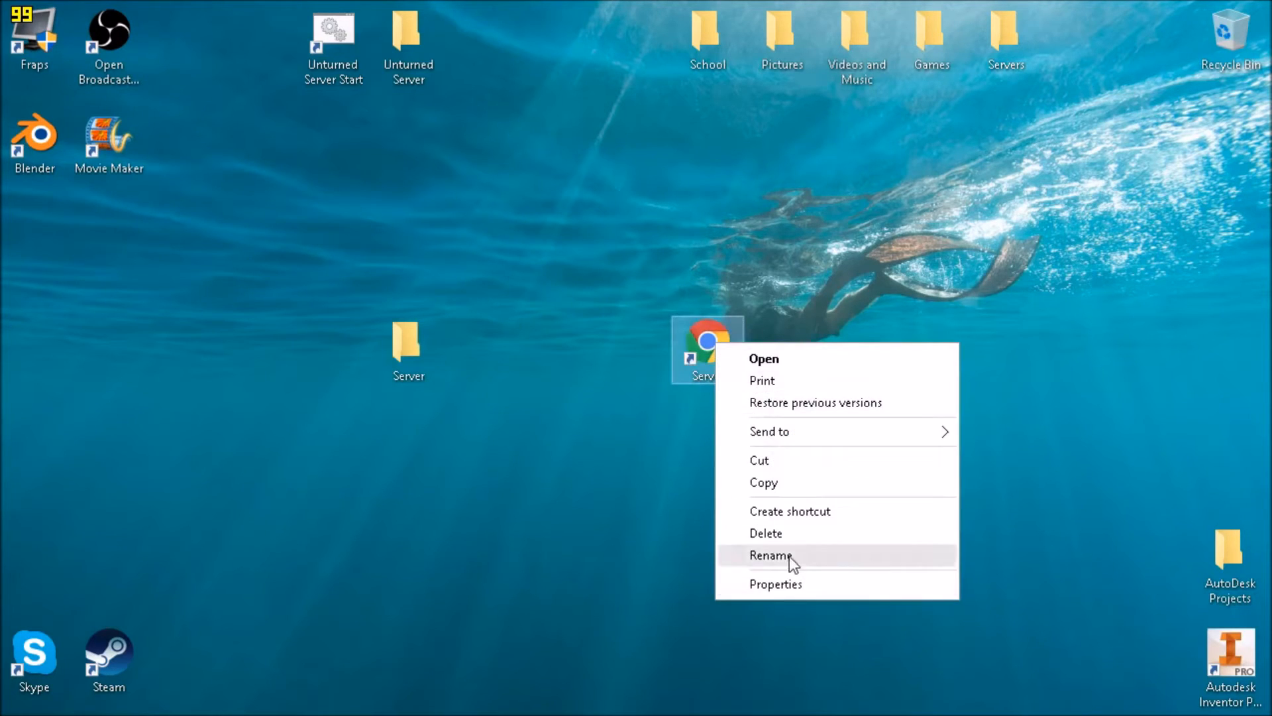
{"action": "left_click", "coordinate": [770, 555]}
{"action": "type", "text": "Drive"}
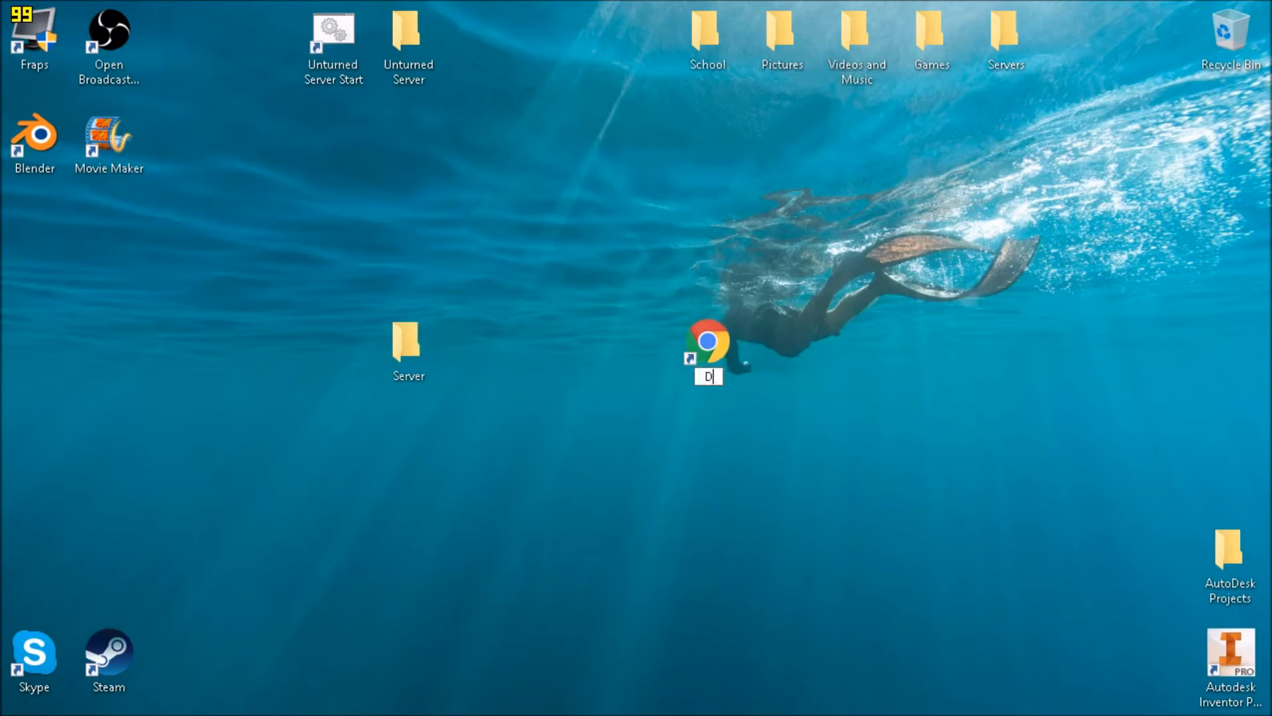
{"action": "key", "text": "Return"}
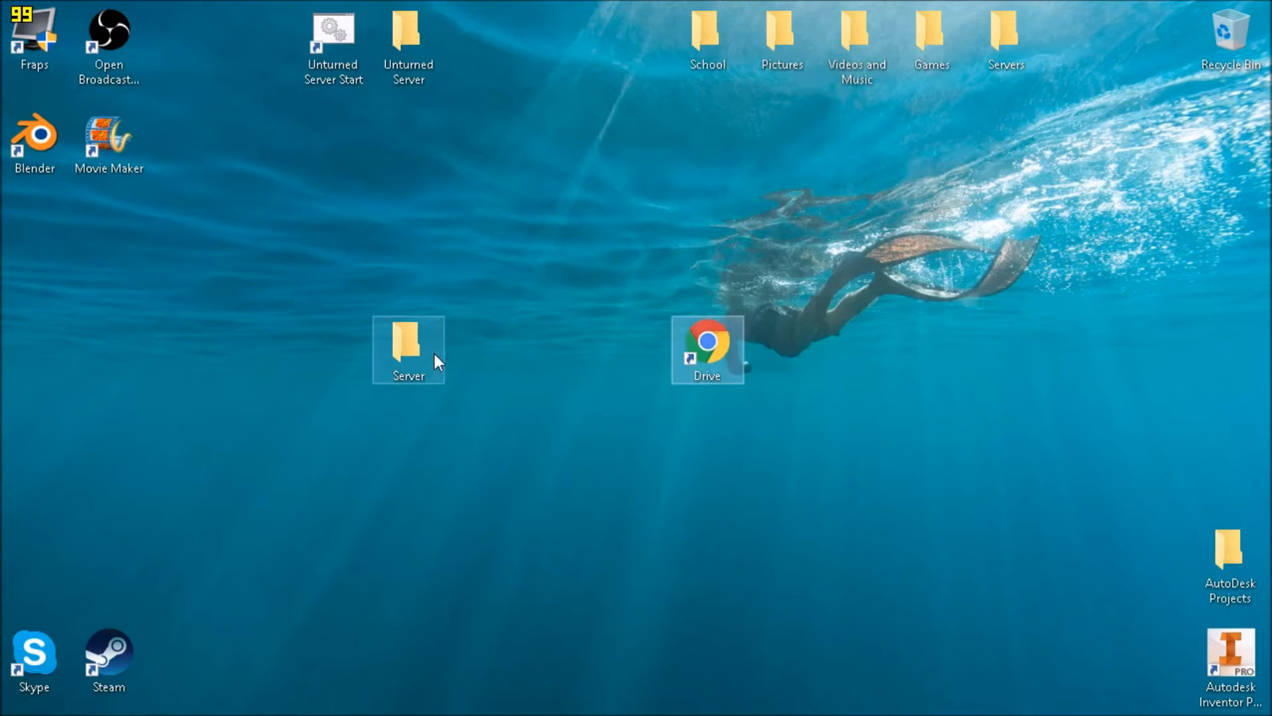
Paste the copied Unturned game files into the new Server folder and let the copying finish
{"action": "left_click", "coordinate": [434, 356]}
{"action": "double_click", "coordinate": [416, 352]}
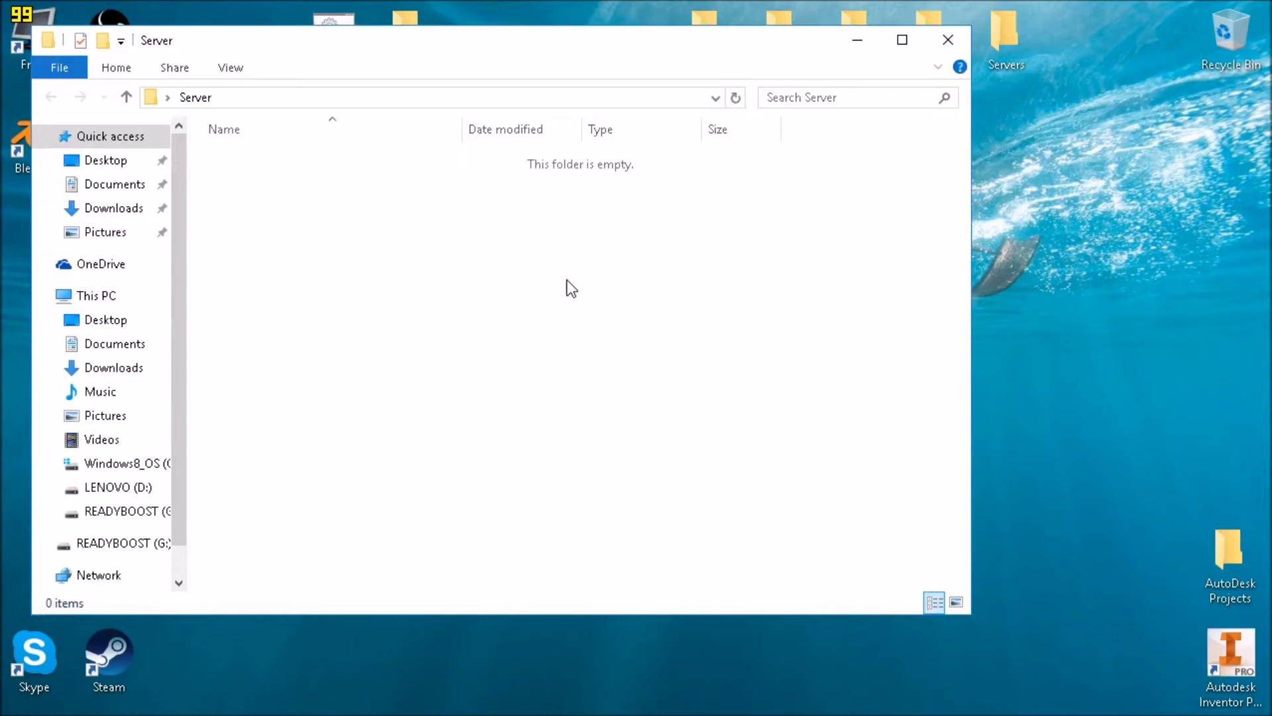
{"action": "key", "text": "ctrl+v"}
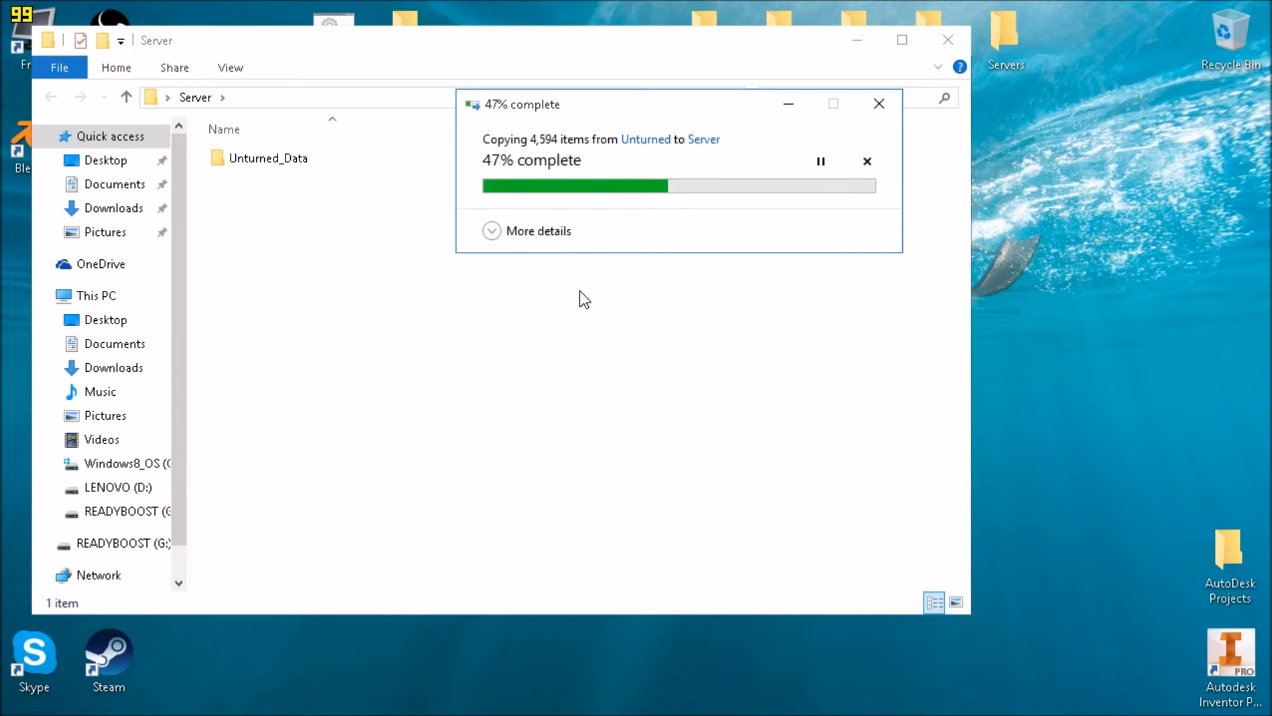
{"action": "left_click", "coordinate": [505, 228]}
{"action": "left_click", "coordinate": [497, 585]}
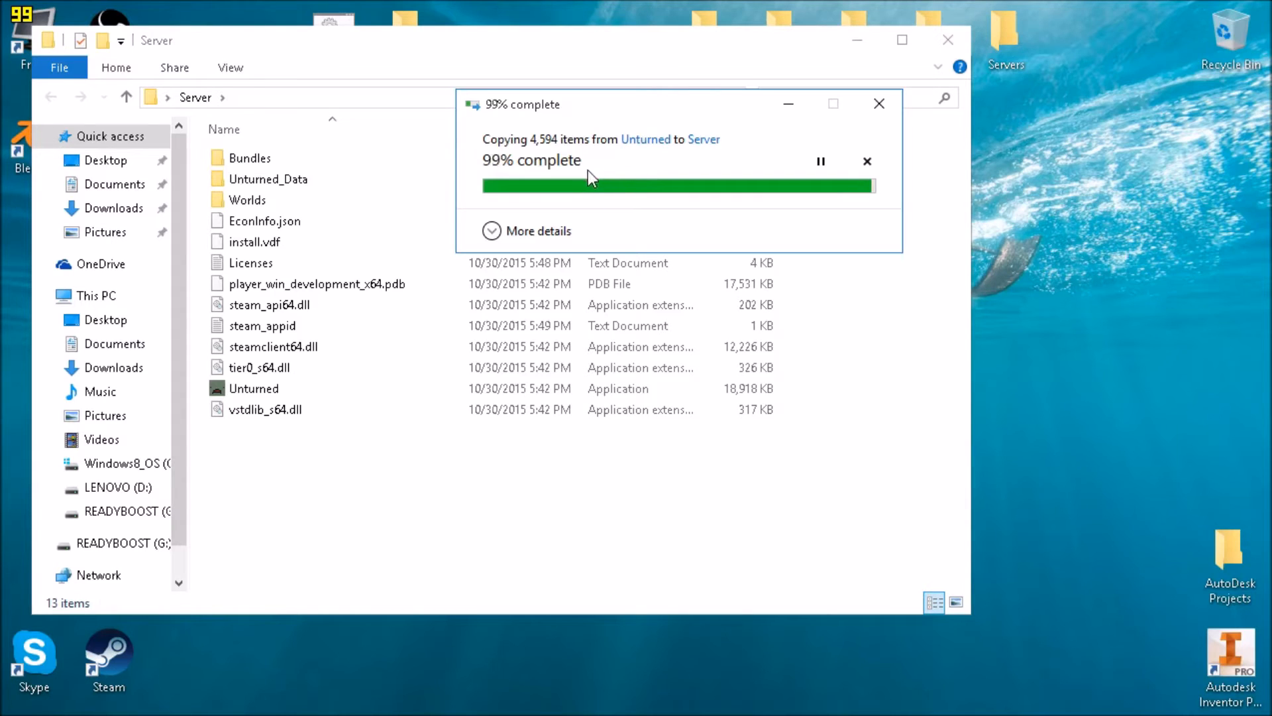
{"action": "left_click", "coordinate": [442, 540]}
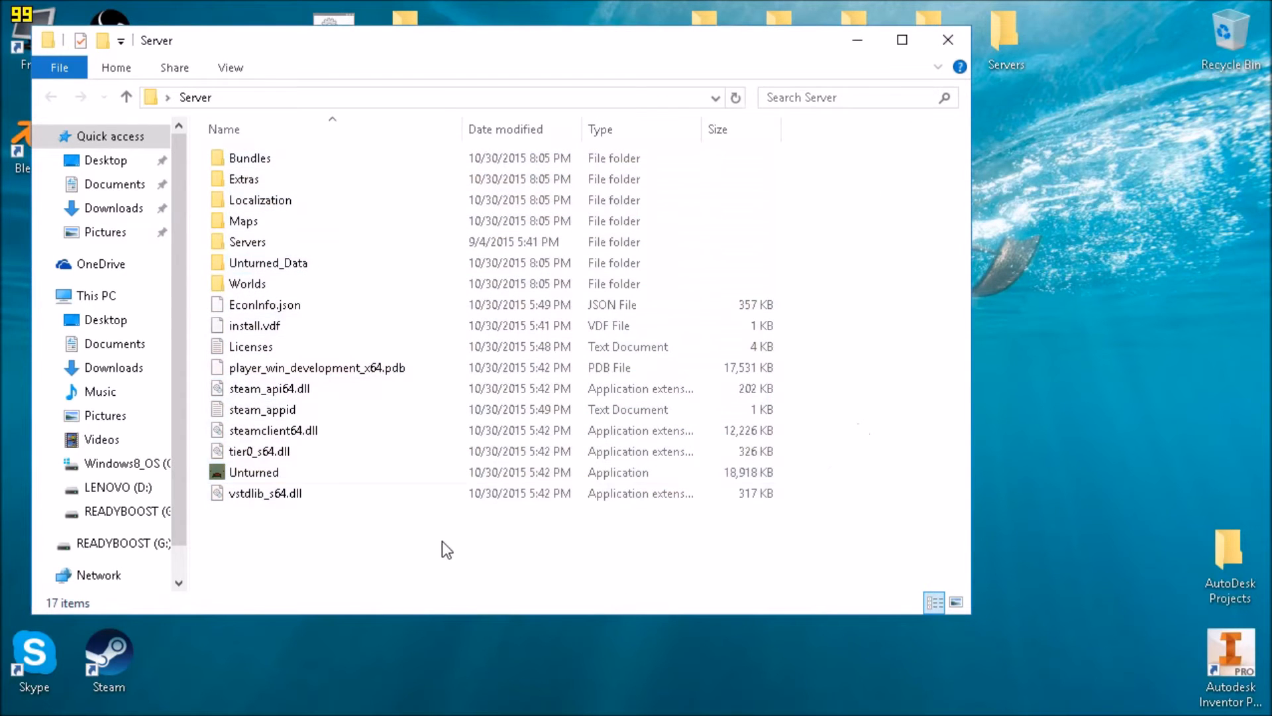
Create a shortcut to the Unturned application in the Server folder and move it to the desktop
{"action": "left_click_drag", "start_coordinate": [746, 41], "coordinate": [867, 81]}
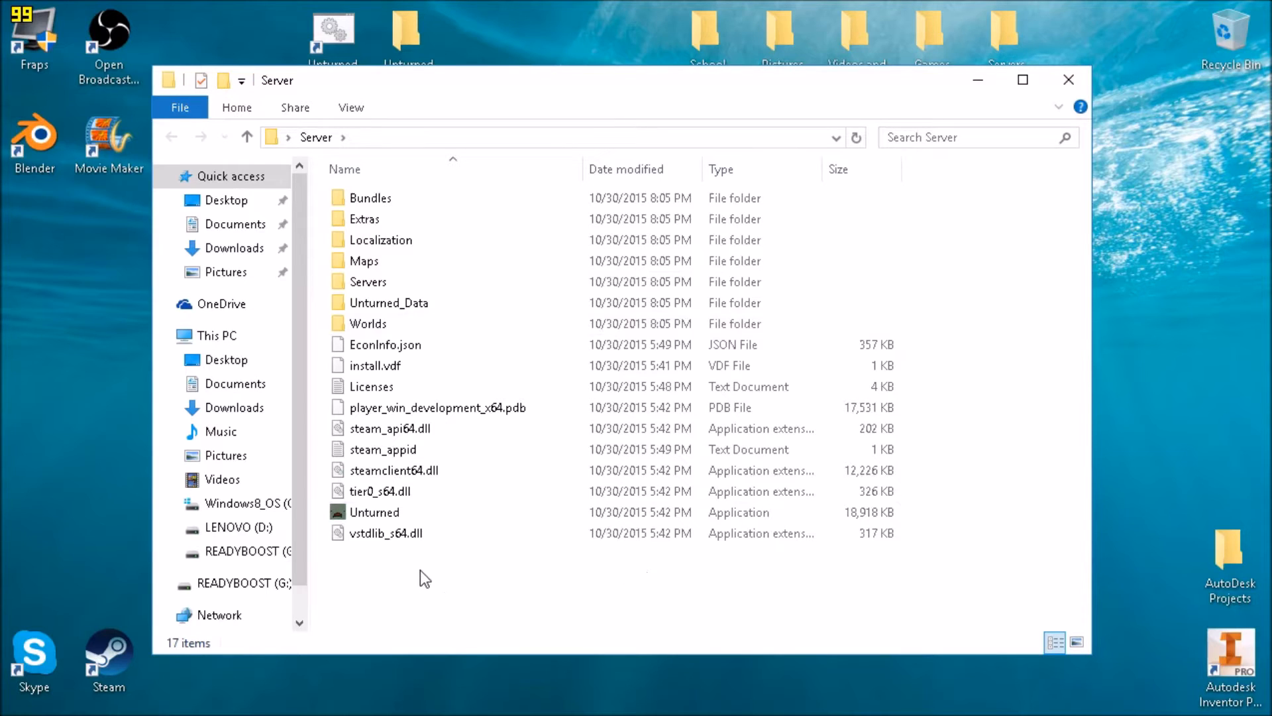
{"action": "right_click", "coordinate": [436, 587]}
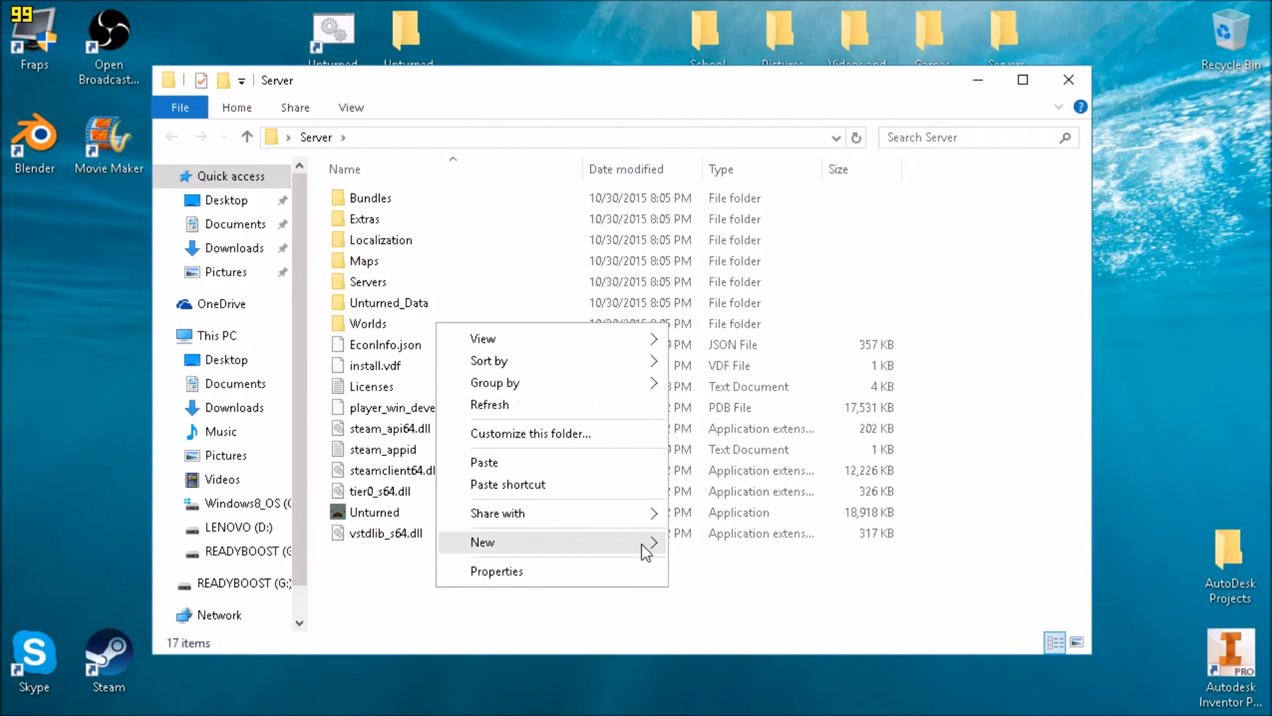
{"action": "mouse_move", "coordinate": [641, 544]}
{"action": "left_click", "coordinate": [376, 515]}
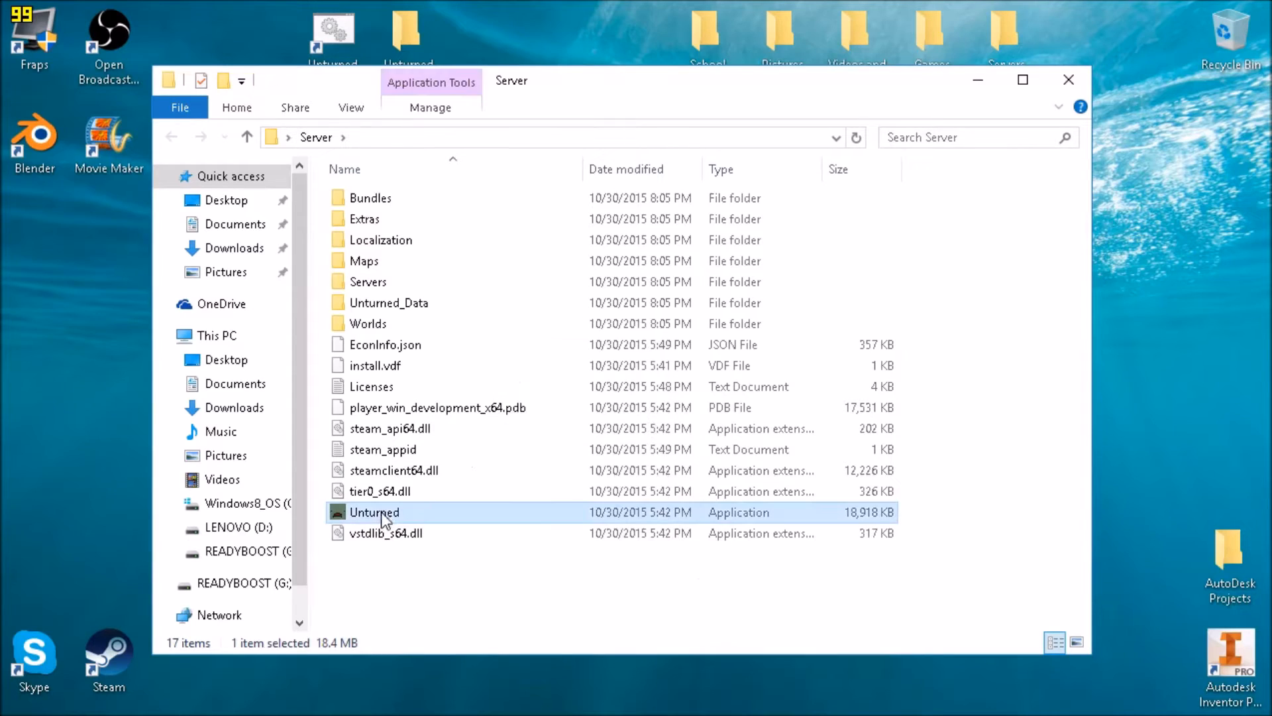
{"action": "right_click", "coordinate": [419, 513]}
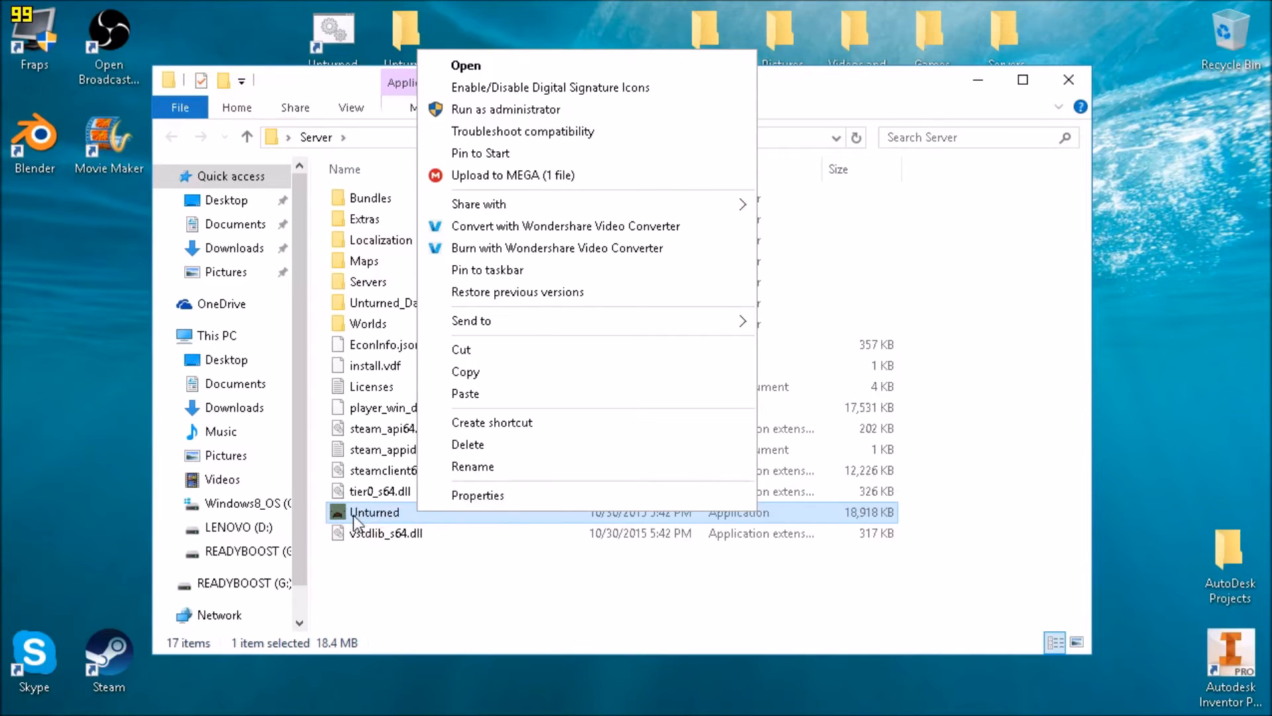
{"action": "left_click", "coordinate": [491, 422]}
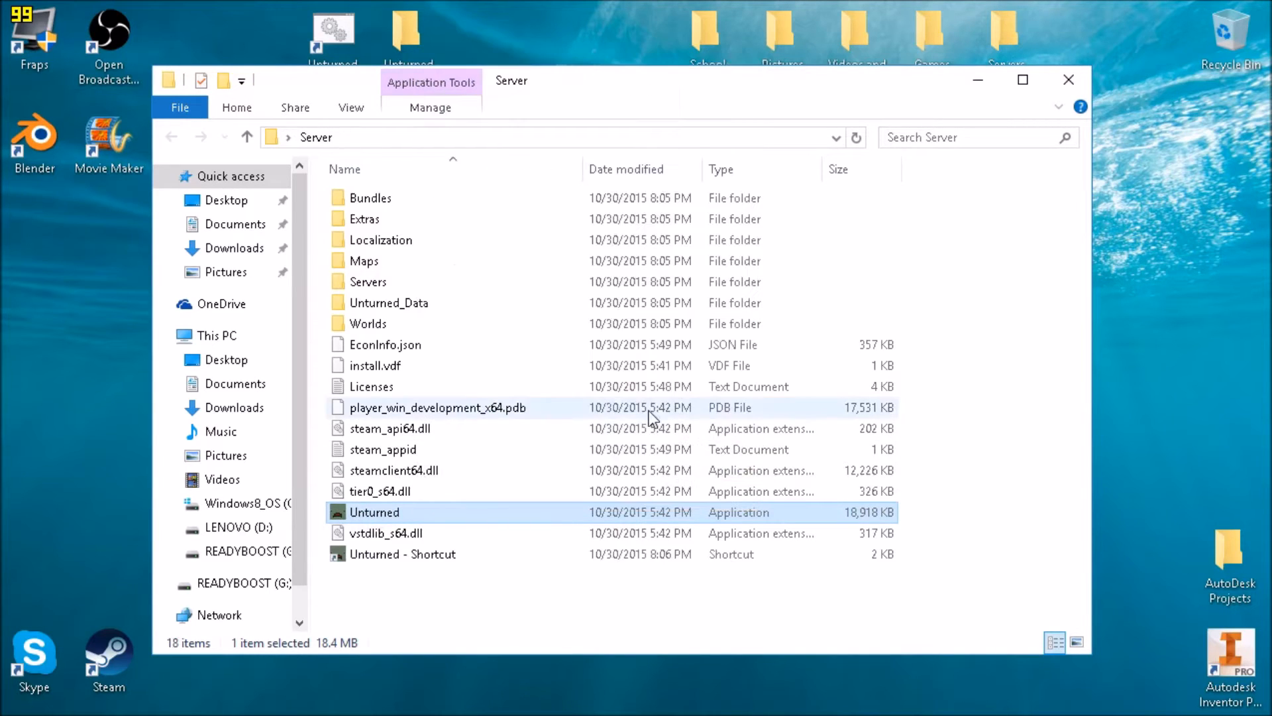
{"action": "left_click", "coordinate": [404, 555]}
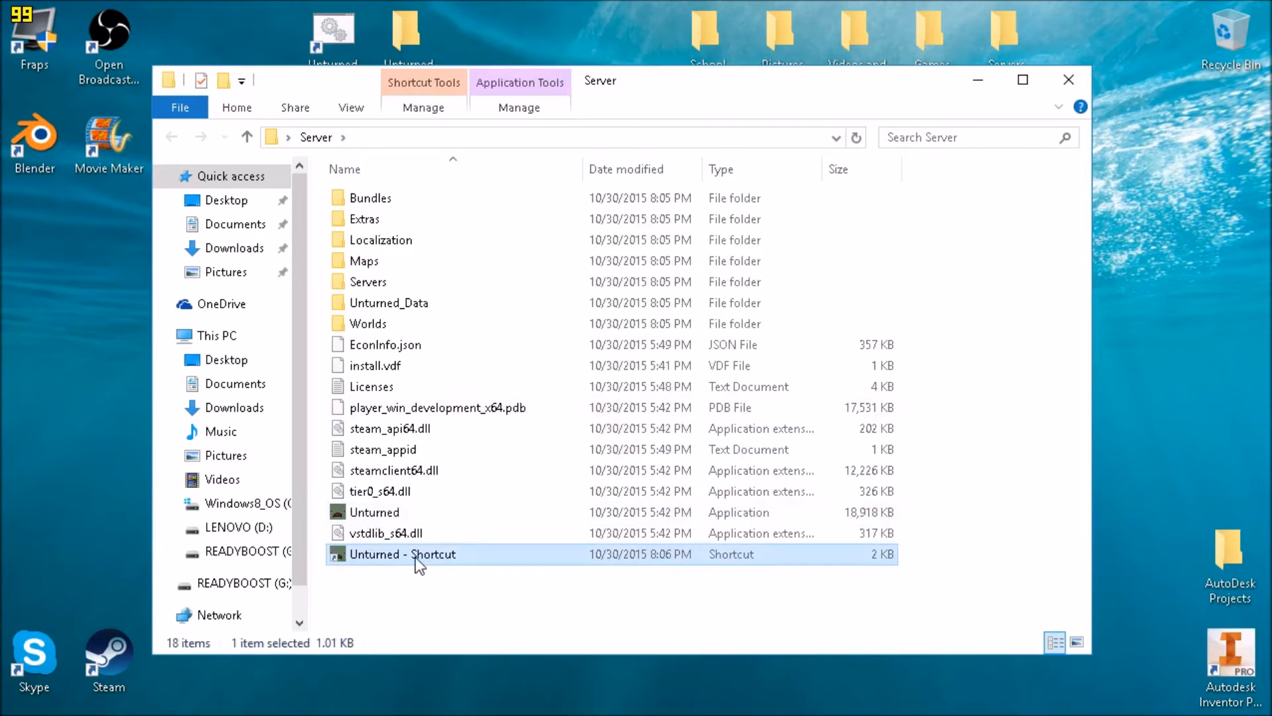
{"action": "left_click_drag", "start_coordinate": [426, 519], "coordinate": [86, 345]}
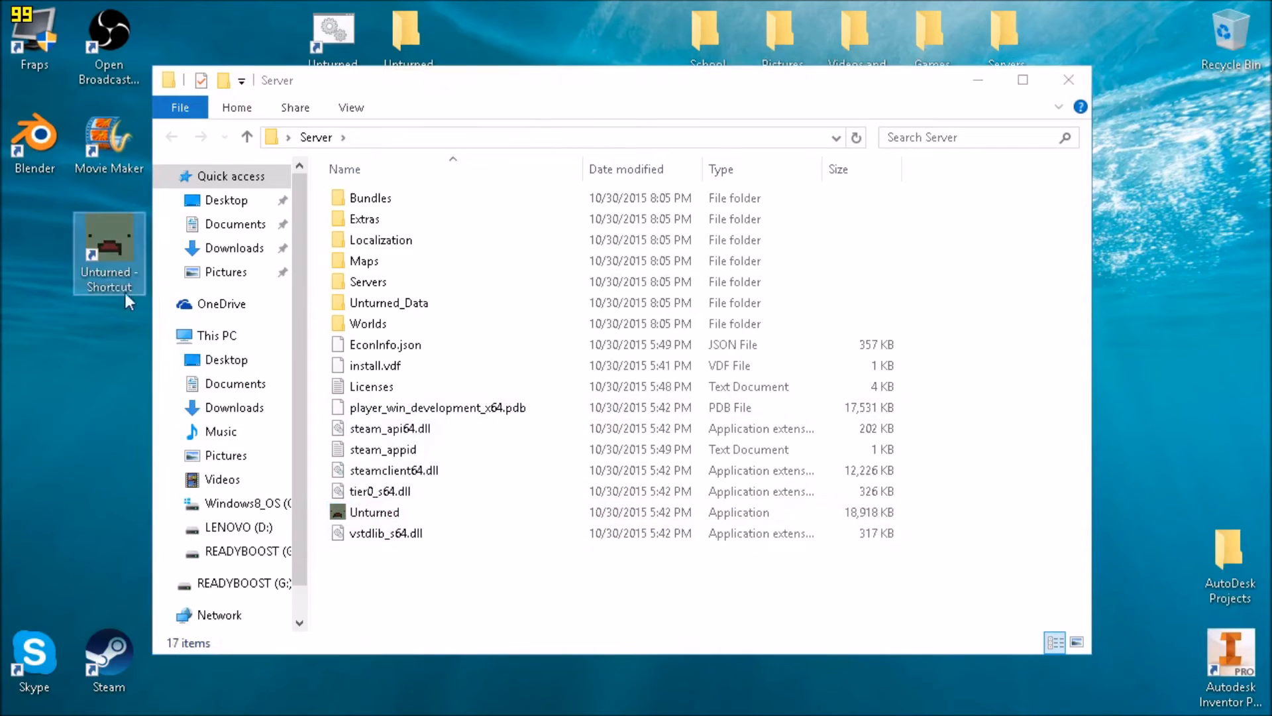
Rename the Unturned shortcut on the desktop as Server, close the Server folder window and place the shortcut beside the Server folder
{"action": "right_click", "coordinate": [114, 264]}
{"action": "left_click", "coordinate": [184, 641]}
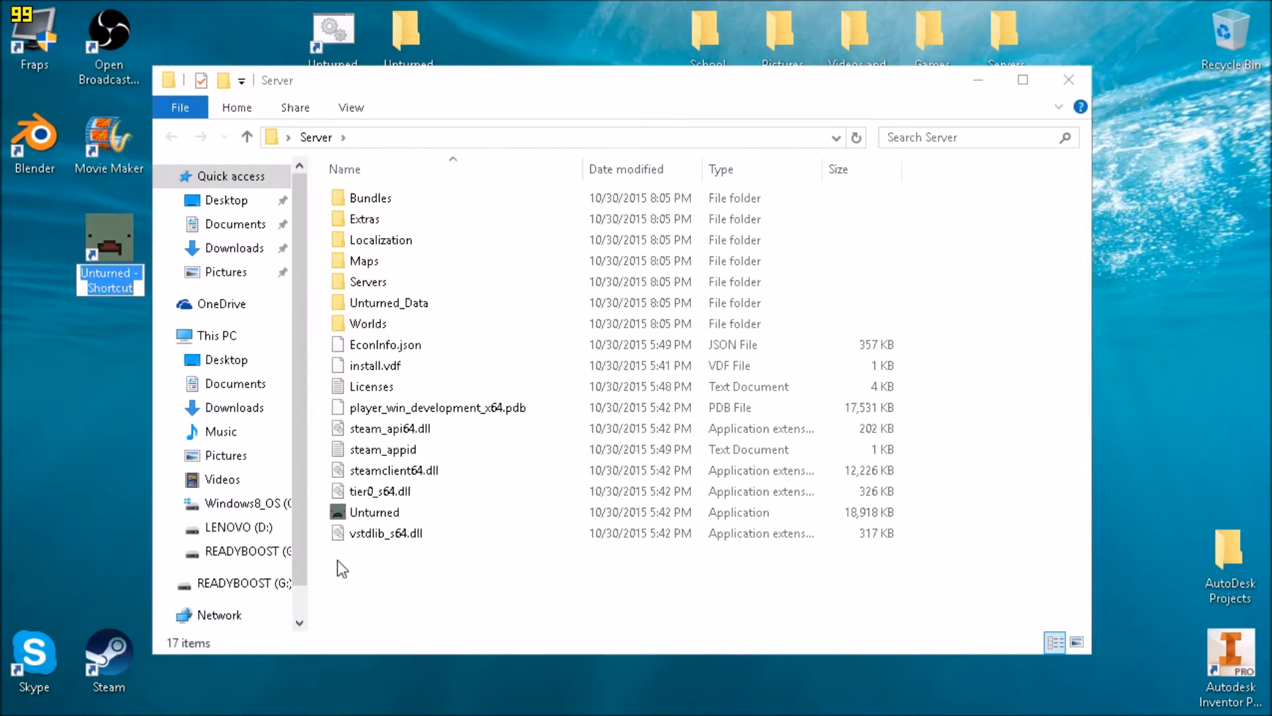
{"action": "type", "text": "Server"}
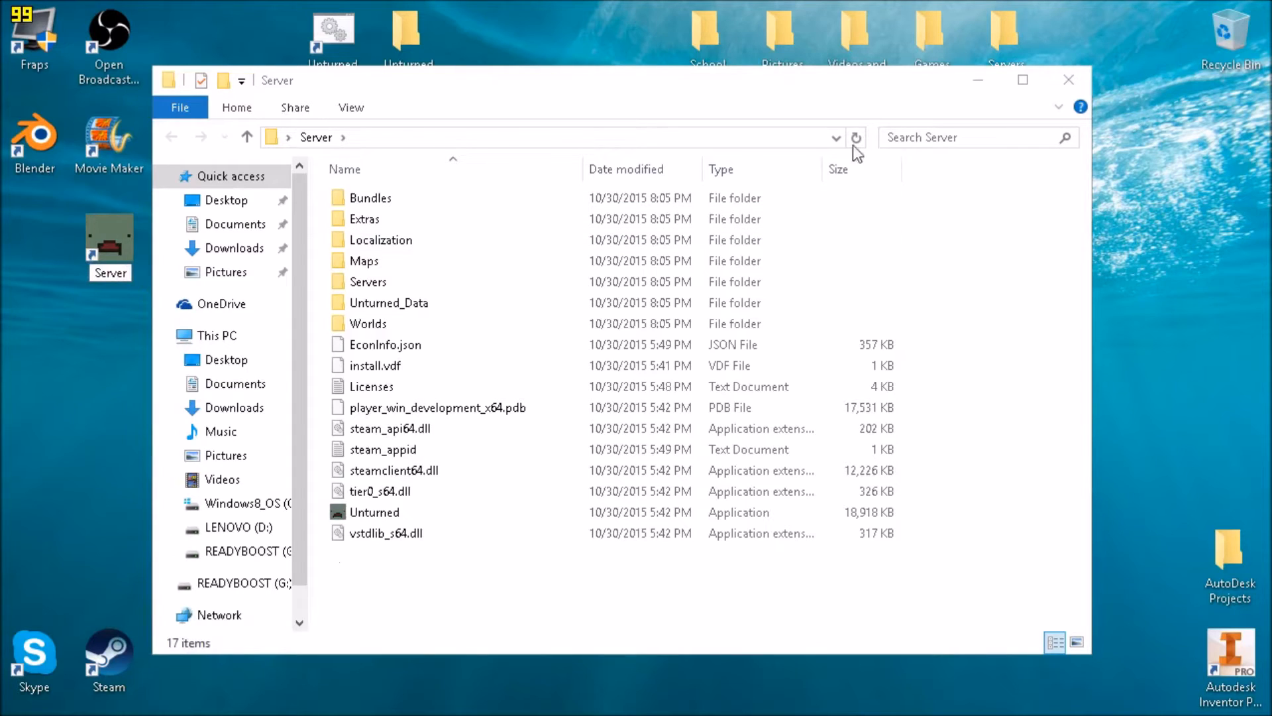
{"action": "left_click", "coordinate": [1069, 80]}
{"action": "left_click_drag", "start_coordinate": [112, 242], "coordinate": [336, 347]}
Open the properties of the Server shortcut and enclose its target path in double quotation marks
{"action": "right_click", "coordinate": [339, 357]}
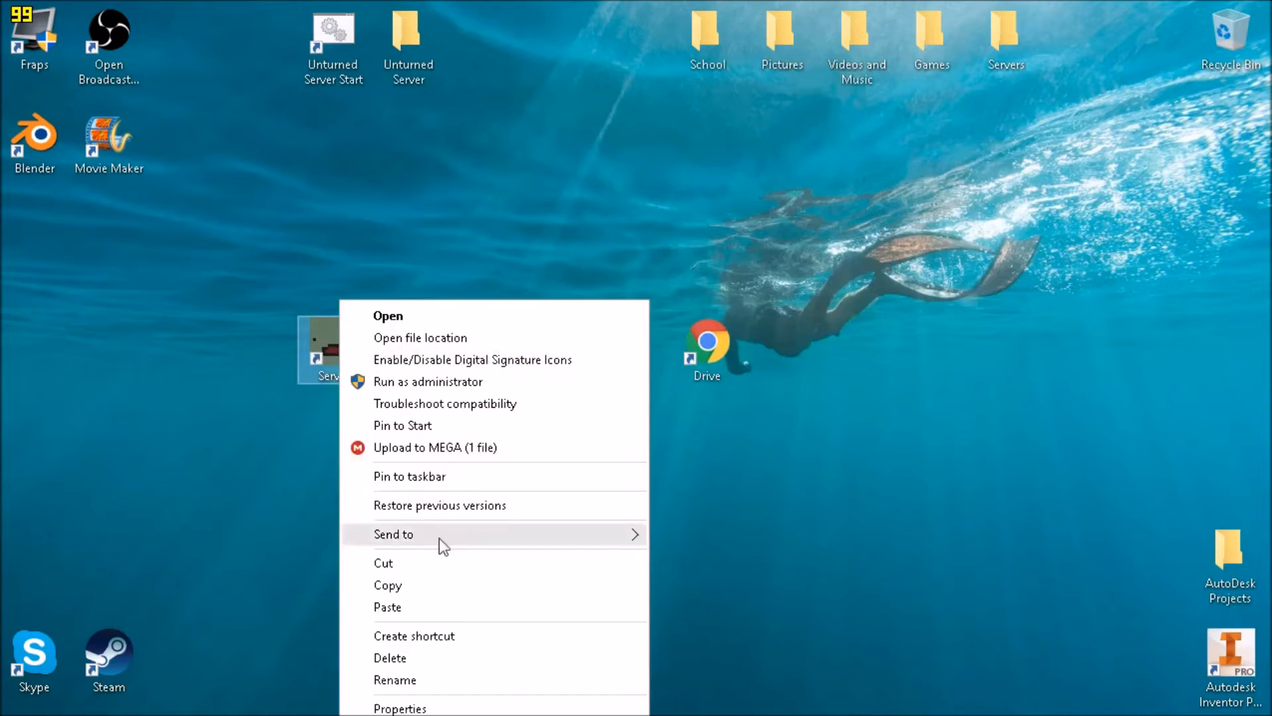
{"action": "left_click", "coordinate": [398, 705]}
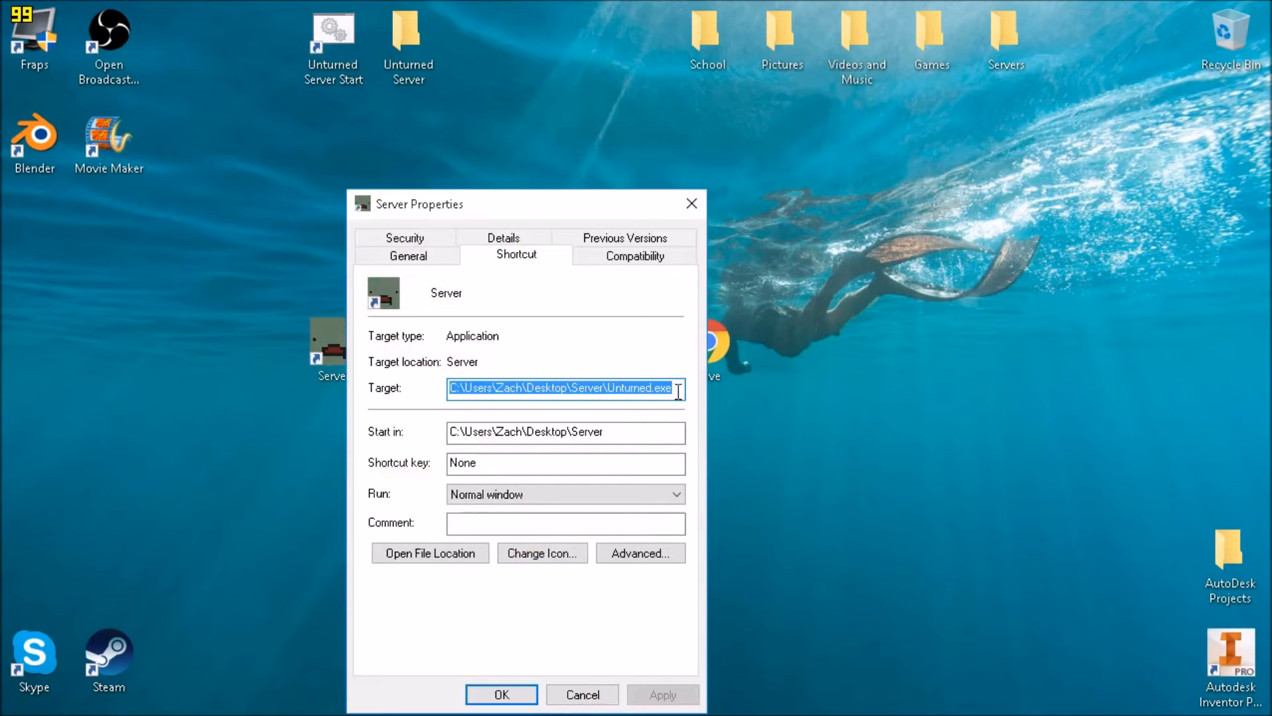
{"action": "left_click", "coordinate": [680, 389]}
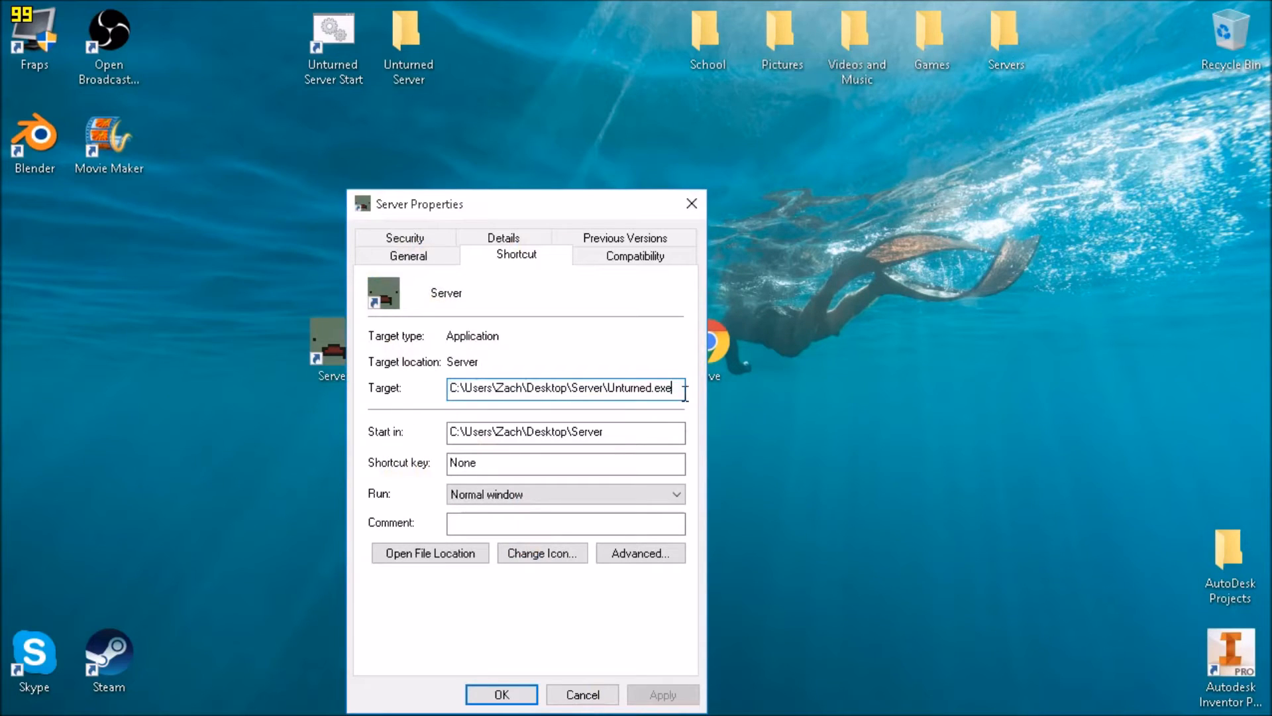
{"action": "left_click_drag", "start_coordinate": [674, 389], "coordinate": [398, 391]}
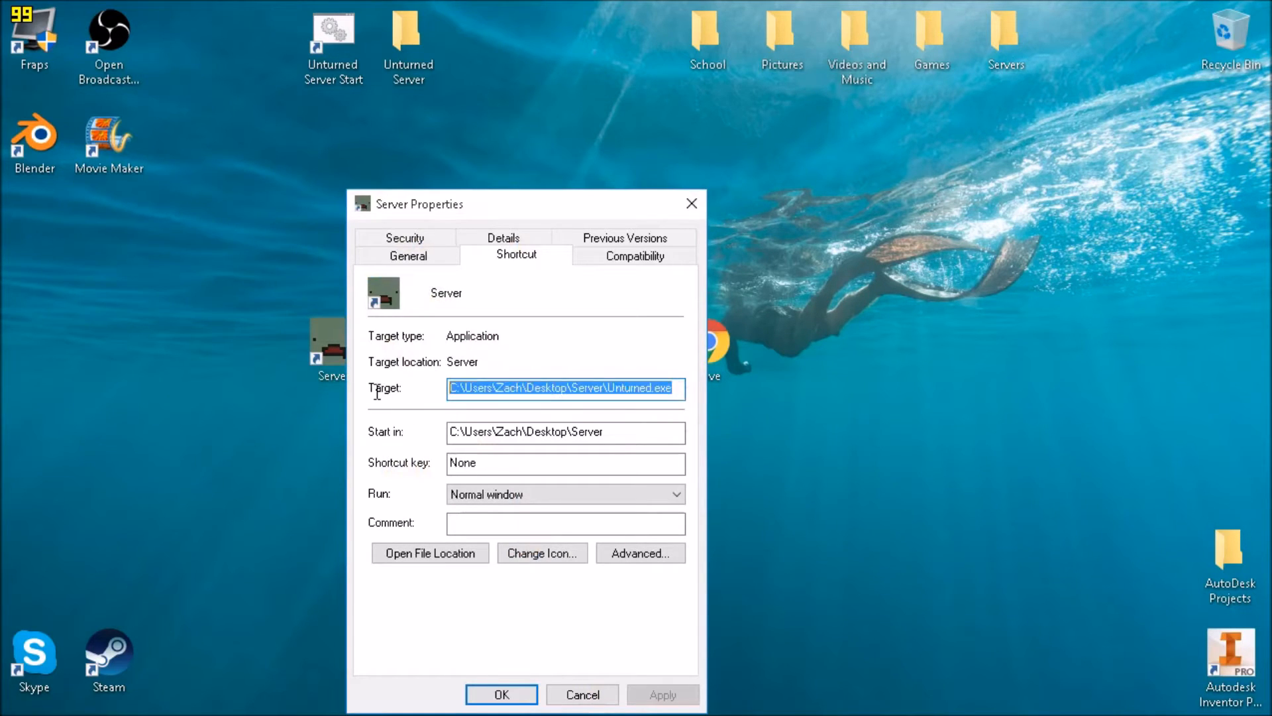
{"action": "left_click", "coordinate": [453, 388]}
{"action": "type", "text": "\""}
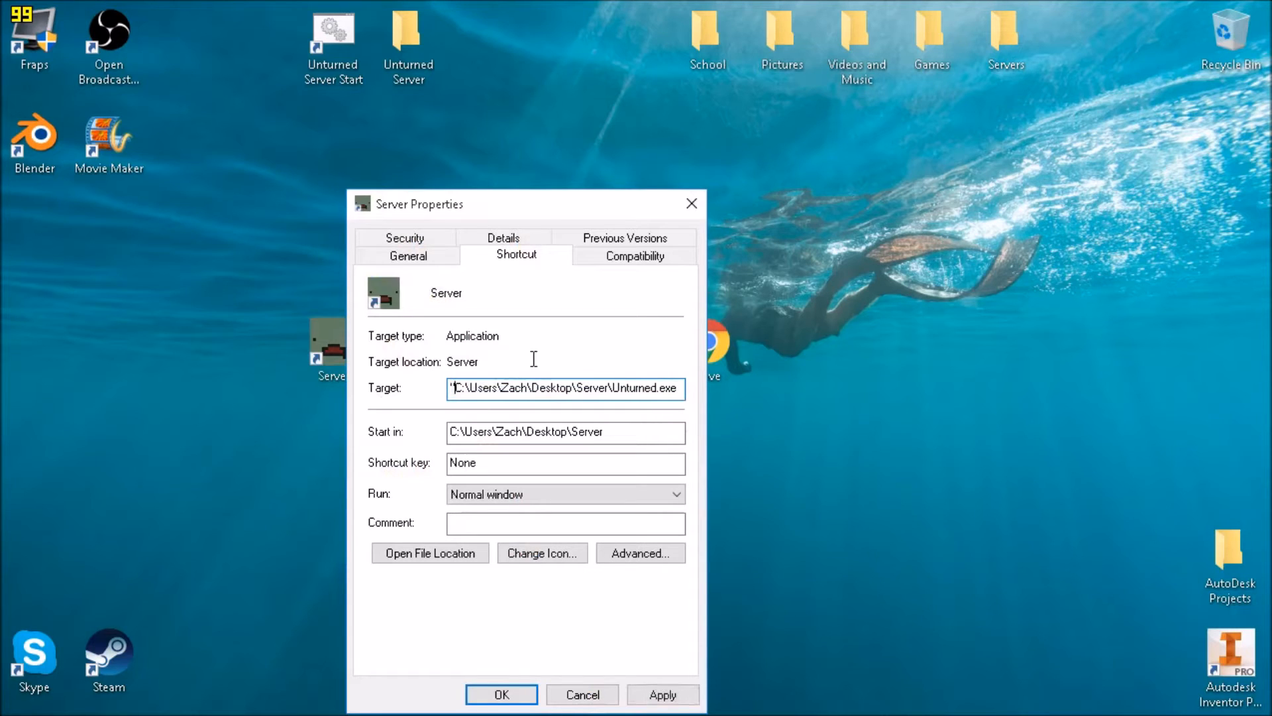
{"action": "left_click", "coordinate": [681, 389]}
{"action": "type", "text": "\""}
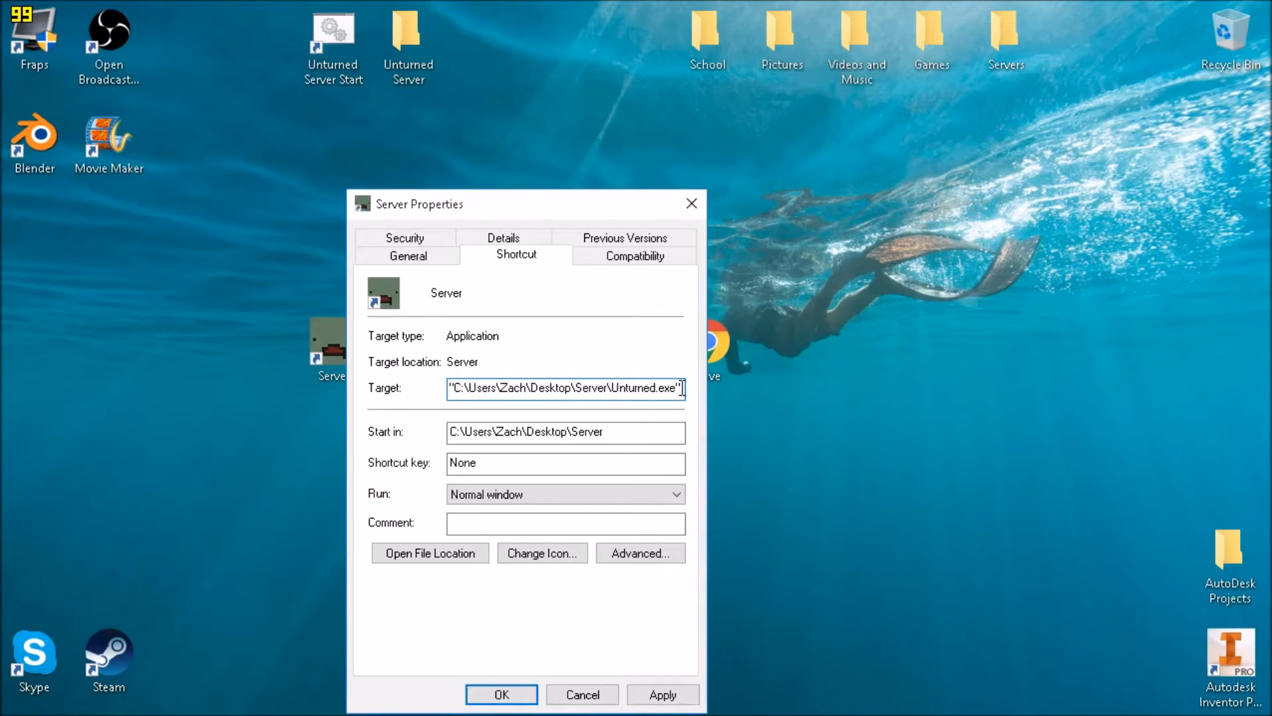
Append the launch options -nographics -batchmode after the quoted path in the shortcut's target
{"action": "type", "text": "-n"}
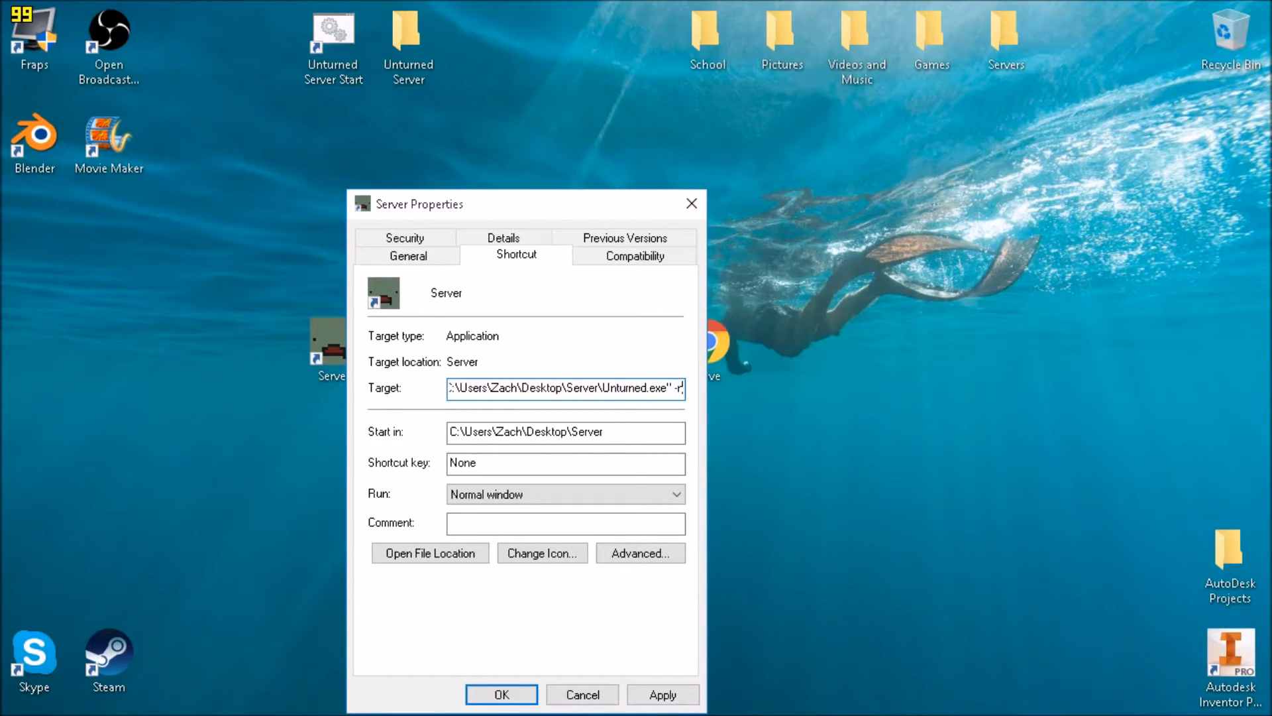
{"action": "type", "text": "ographics -"}
{"action": "type", "text": "ba"}
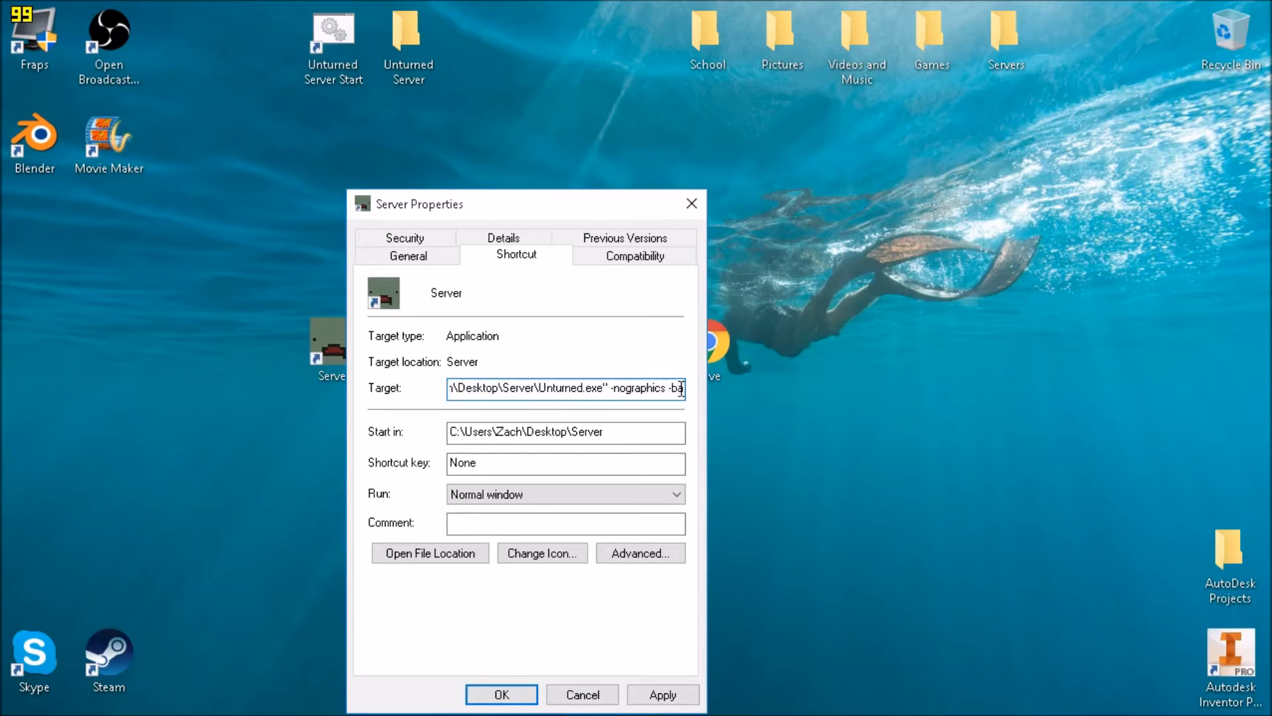
{"action": "type", "text": "tchmode"}
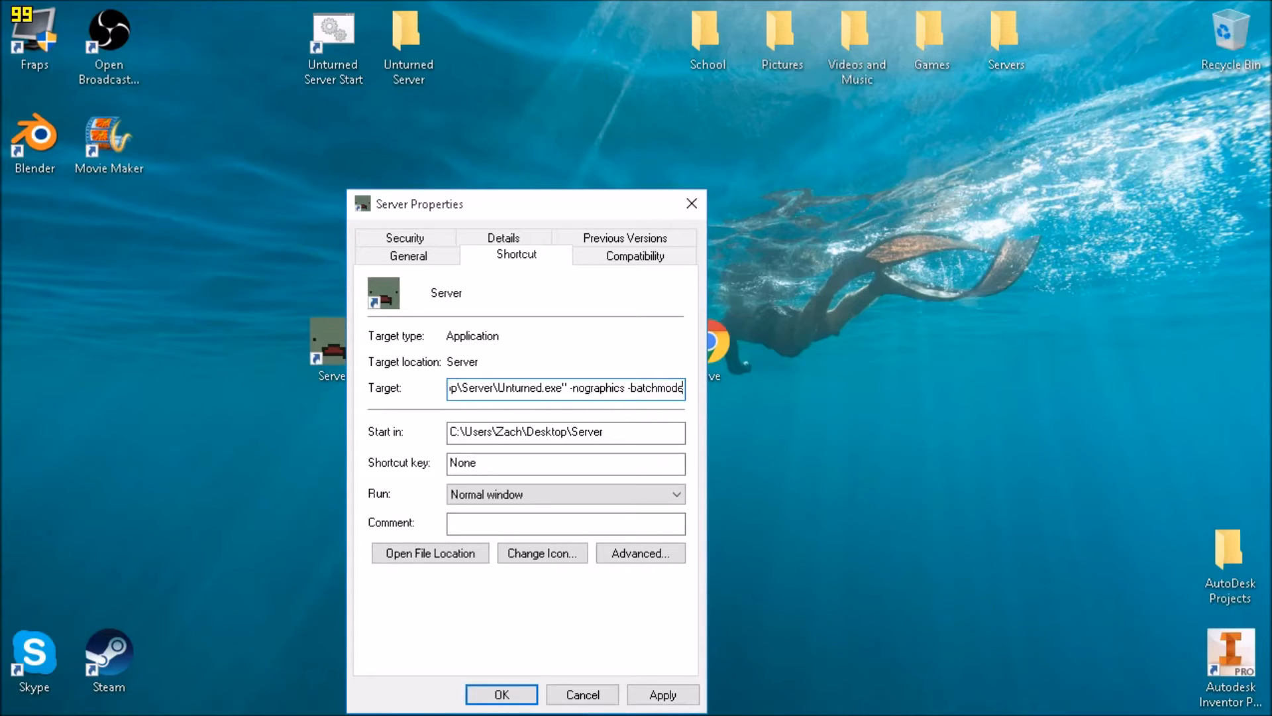
Append +SecureServer/ to the end of the shortcut's target, with both words capitalised
{"action": "type", "text": " +"}
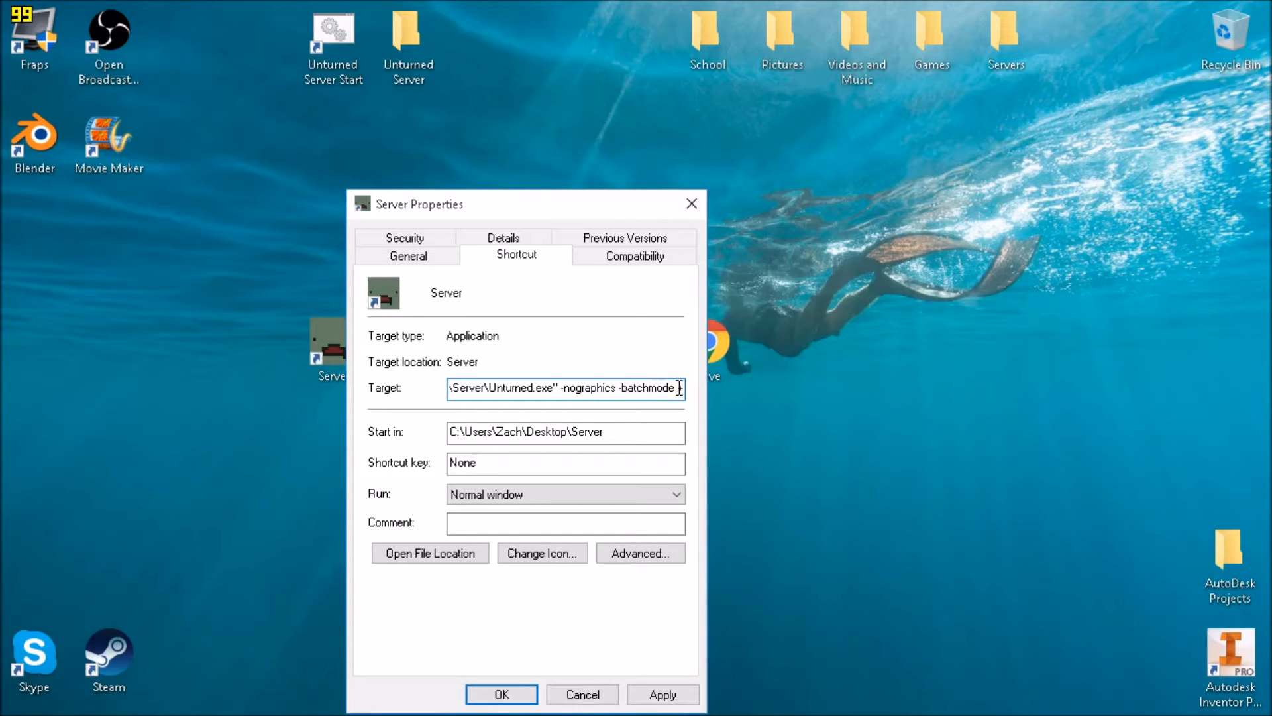
{"action": "type", "text": "secureS"}
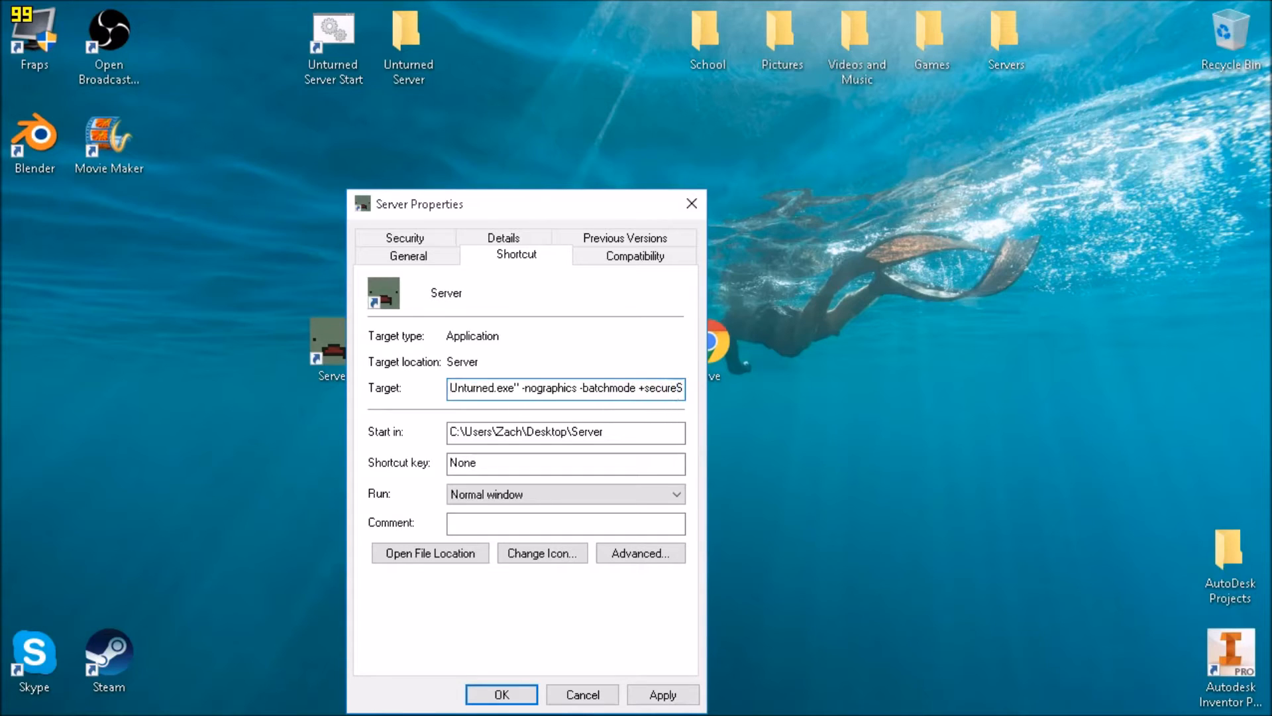
{"action": "type", "text": "erver"}
{"action": "key", "text": "Delete"}
{"action": "type", "text": "S"}
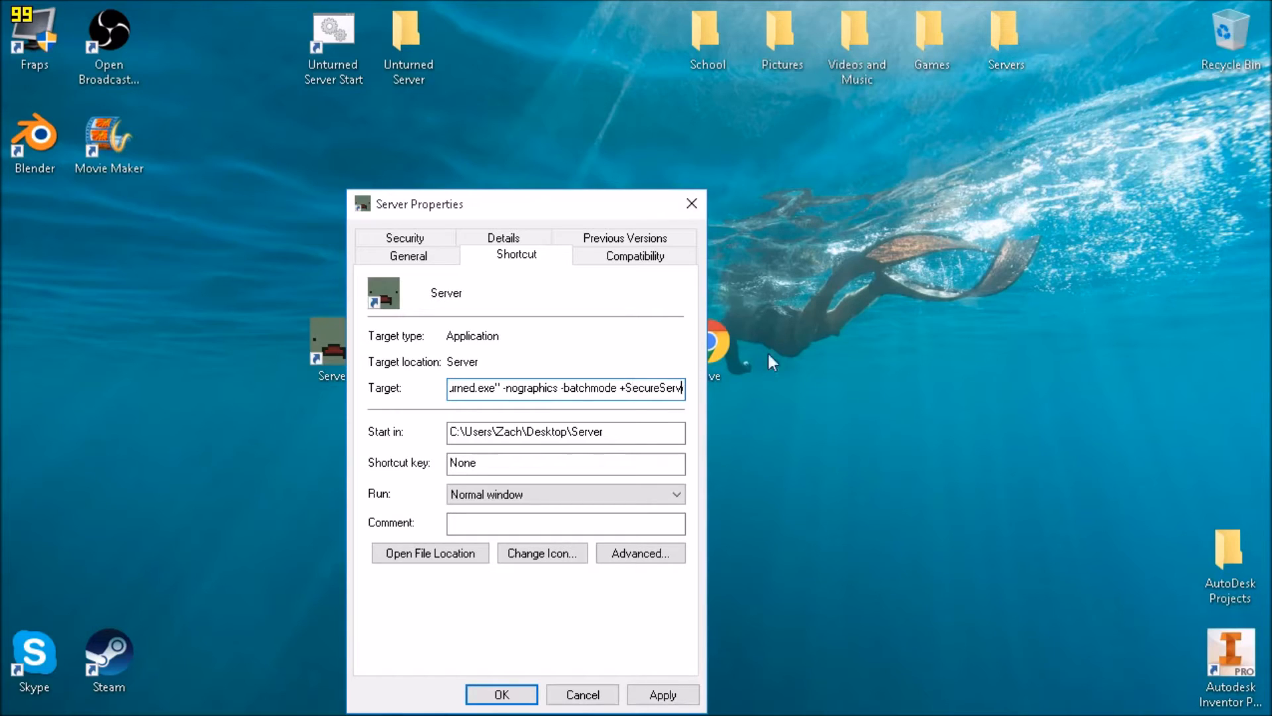
{"action": "key", "text": "End"}
{"action": "type", "text": "/"}
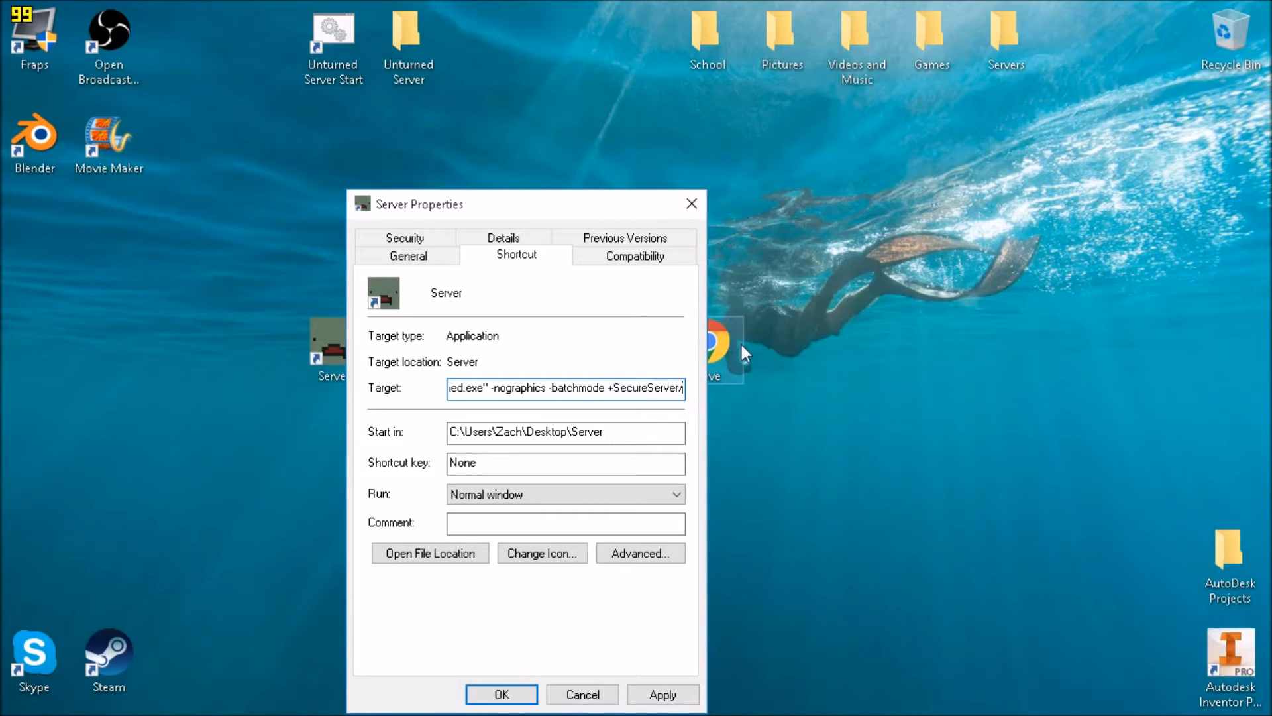
Complete the shortcut's target with the server name TestServer and apply the changed properties
{"action": "type", "text": "Testserver"}
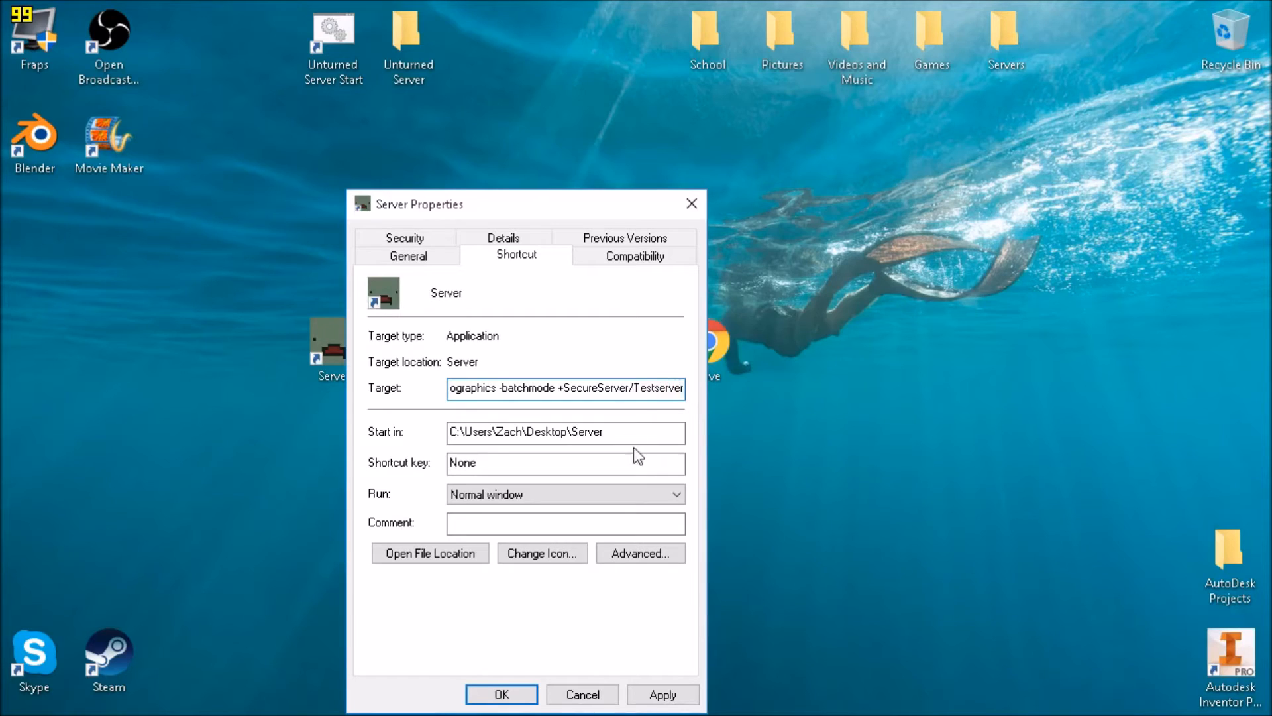
{"action": "left_click", "coordinate": [661, 389]}
{"action": "key", "text": "BackSpace"}
{"action": "type", "text": "S"}
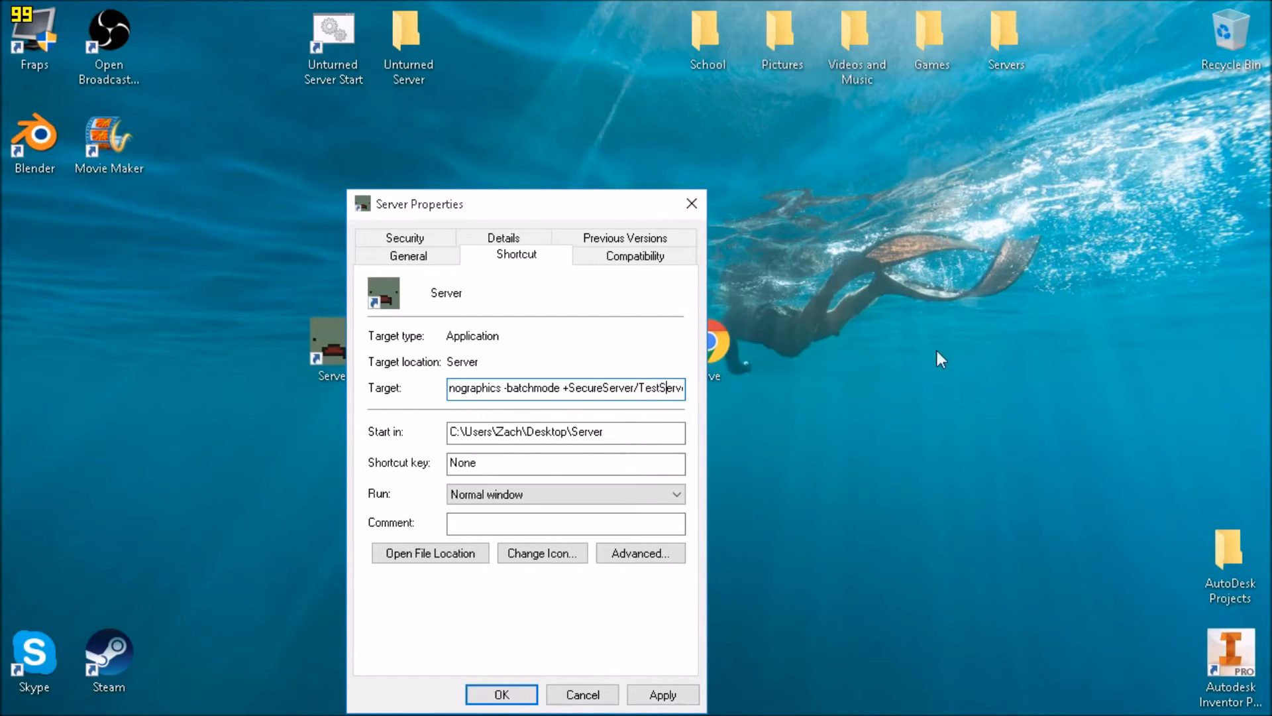
{"action": "left_click", "coordinate": [663, 694]}
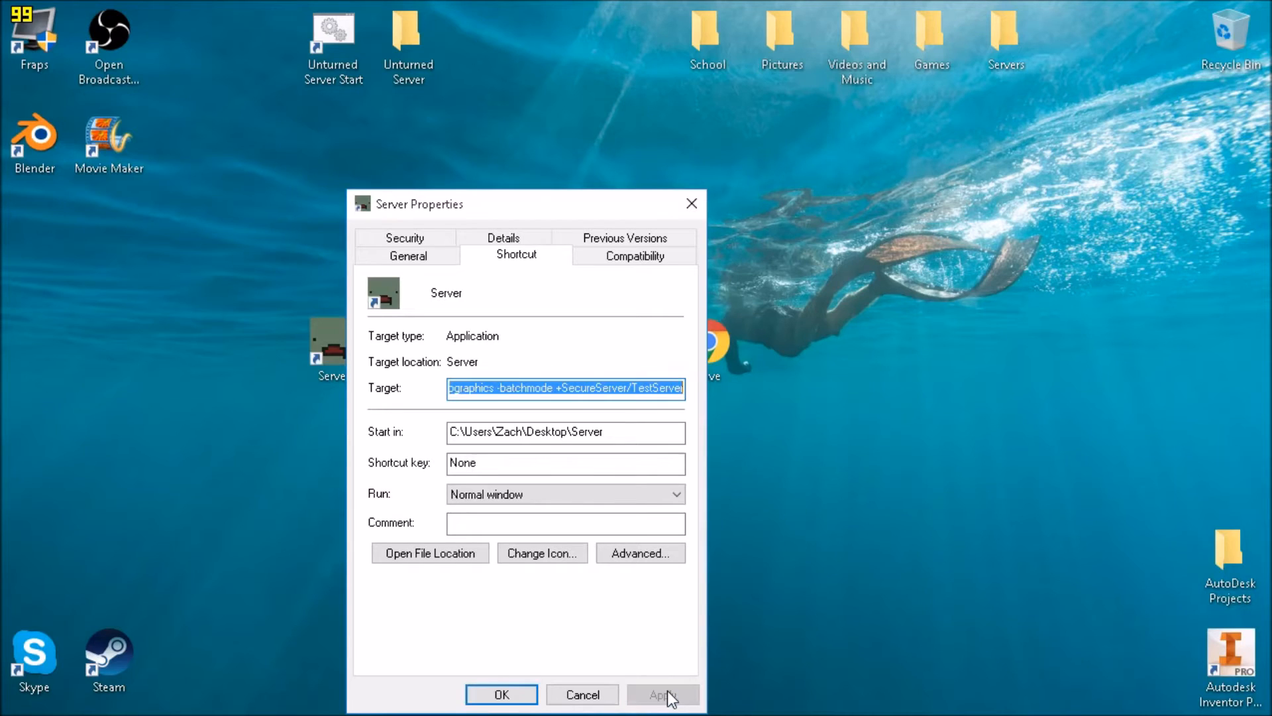
{"action": "left_click", "coordinate": [501, 694]}
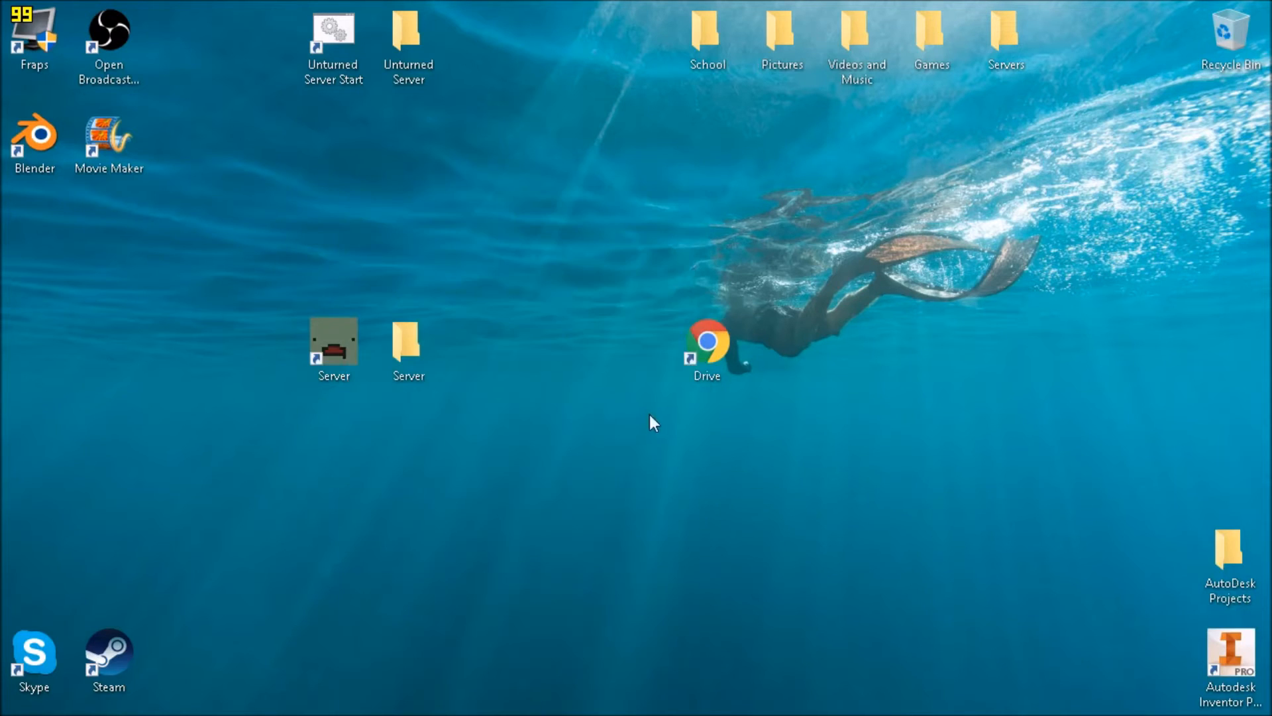
Start the server from the Server desktop shortcut, then run the save and shutdown commands in its console
{"action": "double_click", "coordinate": [348, 369]}
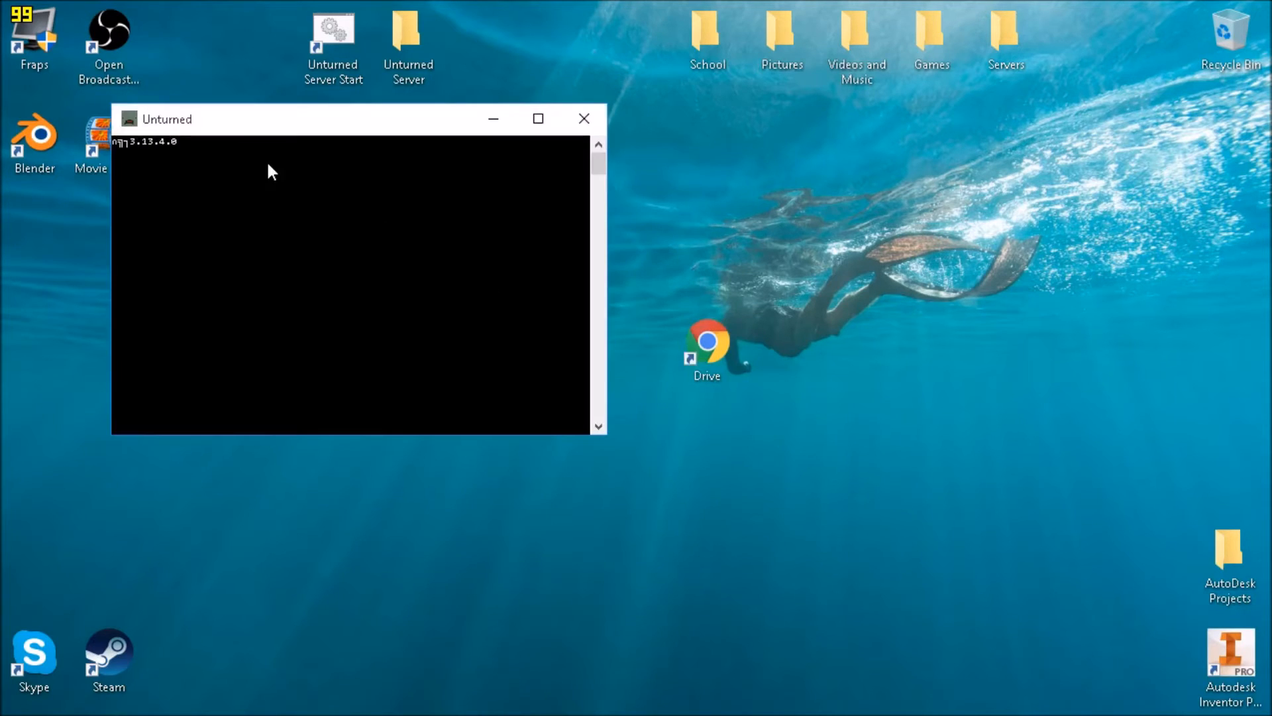
{"action": "left_click_drag", "start_coordinate": [289, 123], "coordinate": [481, 124]}
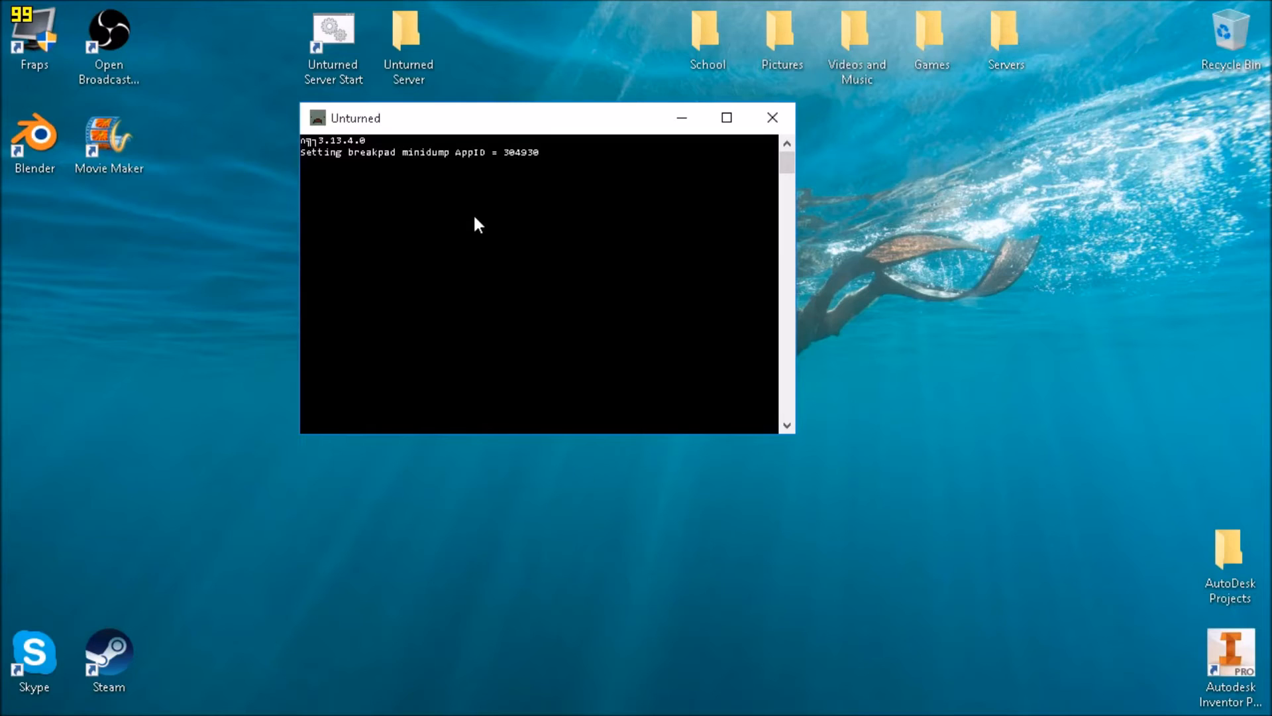
{"action": "left_click_drag", "start_coordinate": [509, 119], "coordinate": [273, 123]}
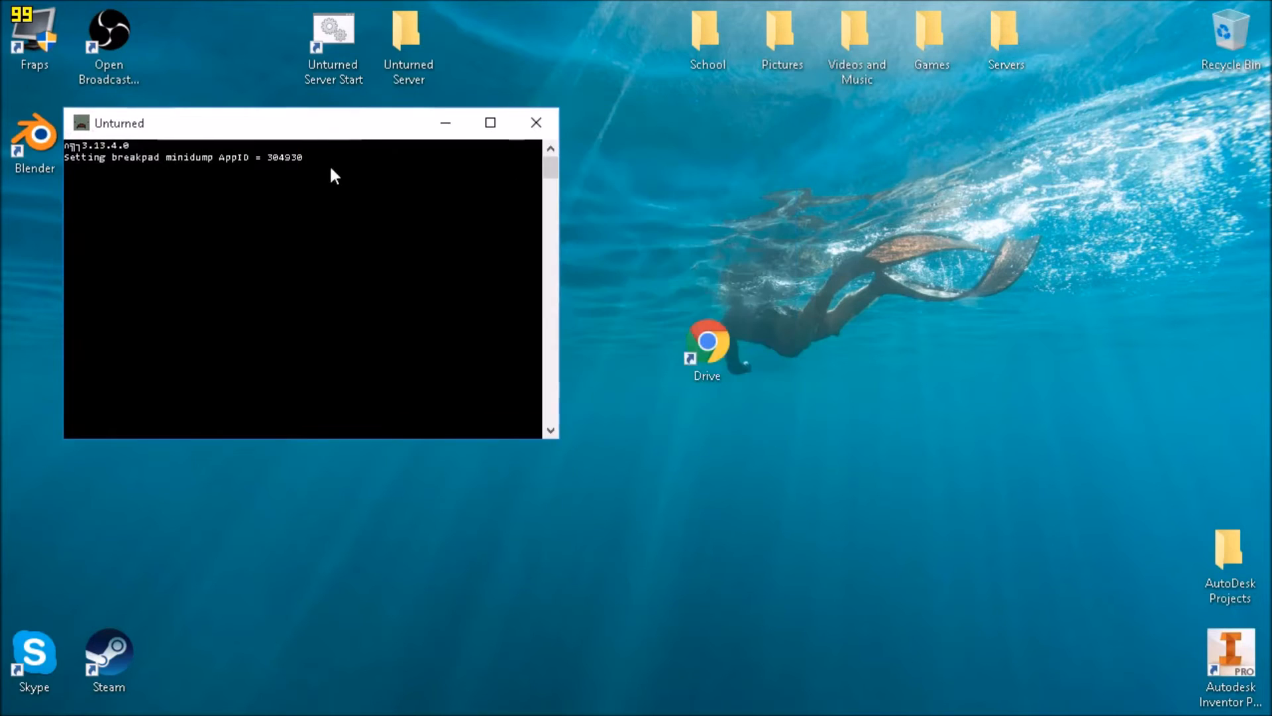
{"action": "key", "text": "Return"}
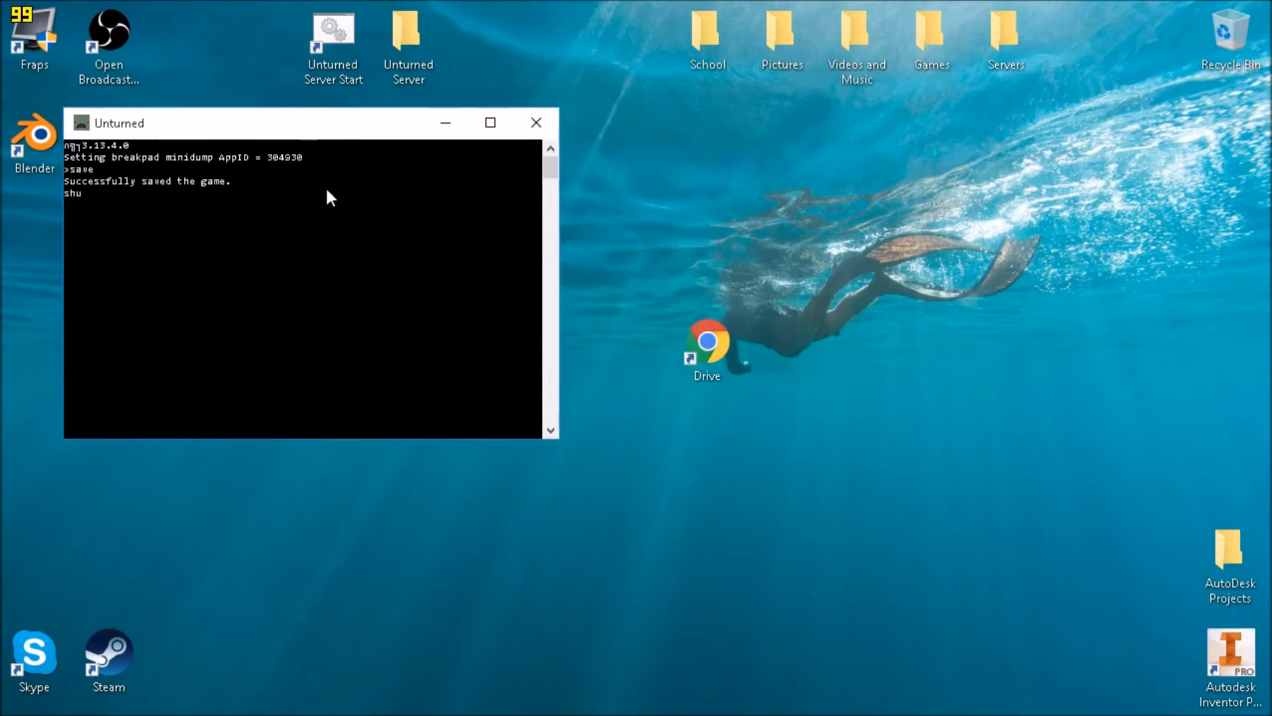
{"action": "type", "text": "shutdown"}
{"action": "key", "text": "Return"}
Delete the old Server folder from the Servers folder inside the new desktop Server folder
{"action": "double_click", "coordinate": [390, 367]}
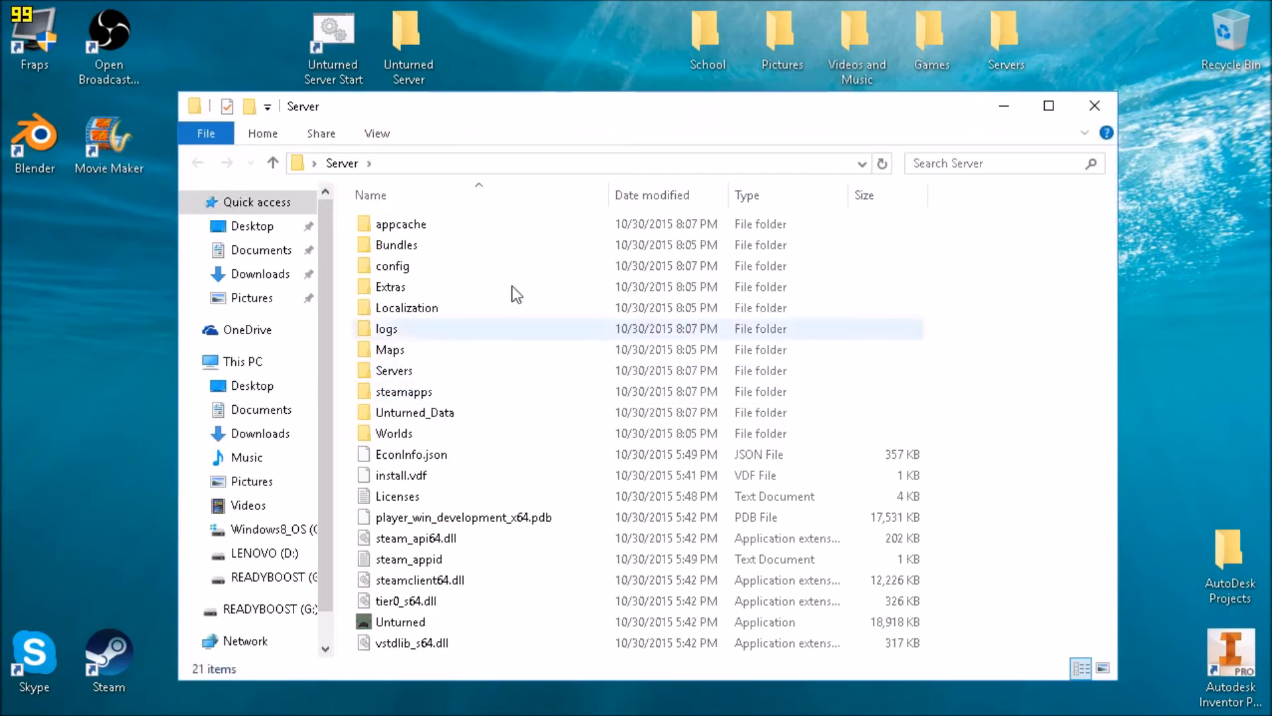
{"action": "double_click", "coordinate": [405, 373]}
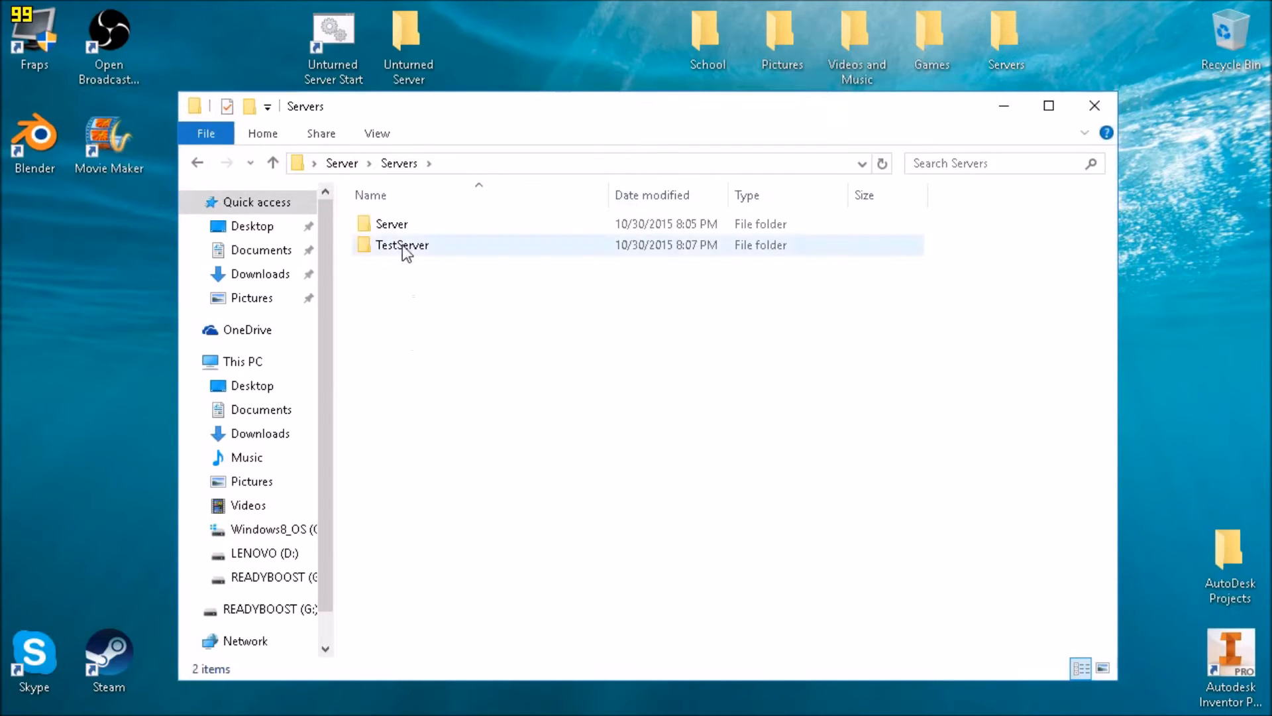
{"action": "left_click", "coordinate": [406, 227]}
{"action": "key", "text": "Delete"}
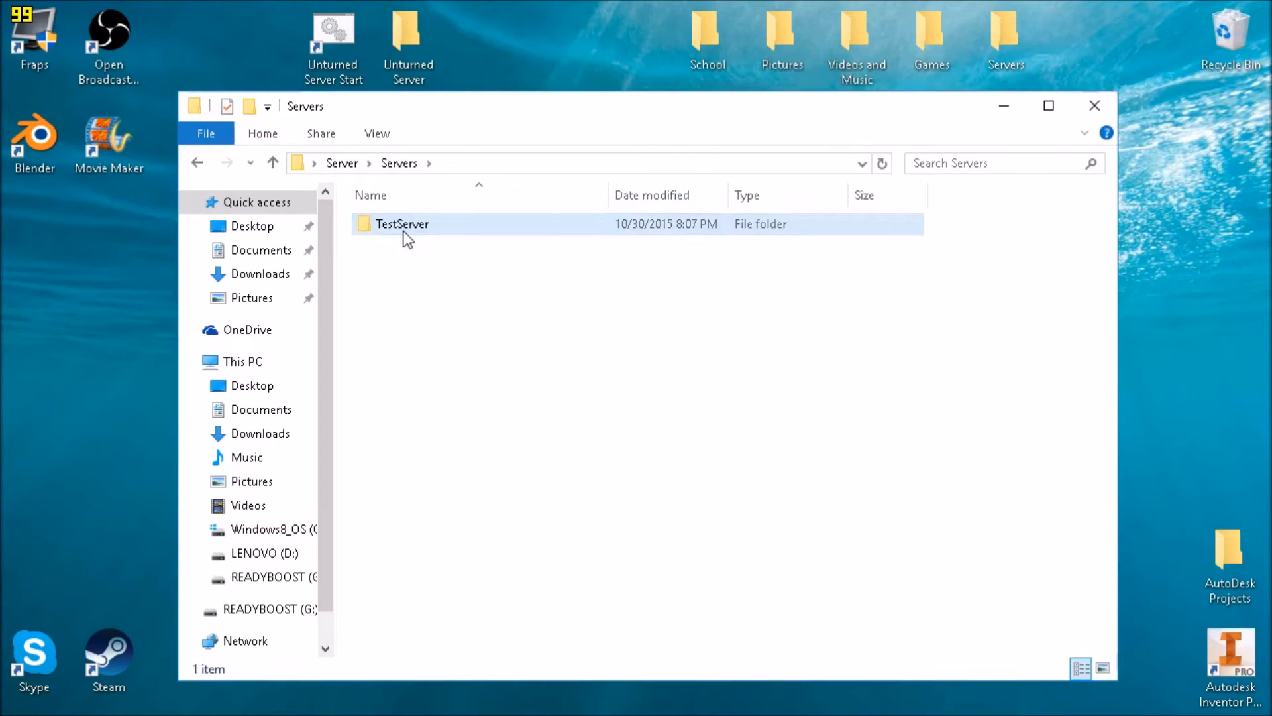
Check TestServer's Level folder and open the Commands file from TestServer's Server folder in Notepad
{"action": "double_click", "coordinate": [451, 231]}
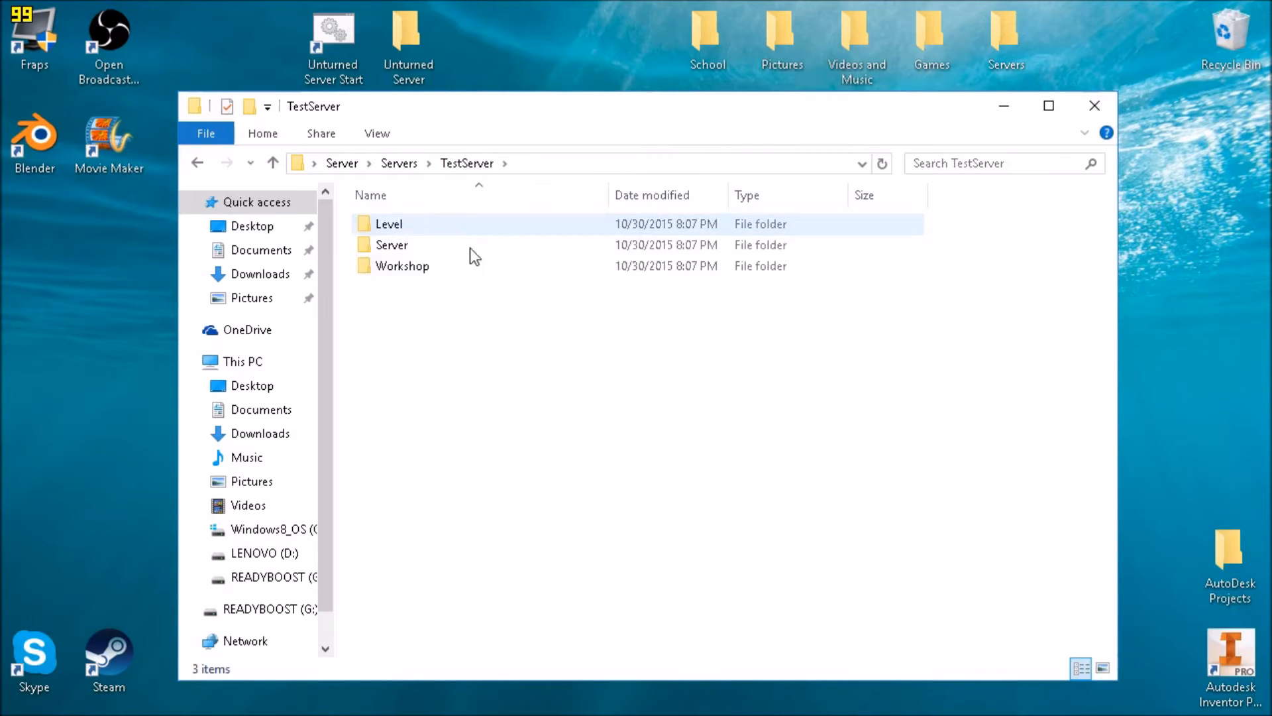
{"action": "double_click", "coordinate": [430, 229]}
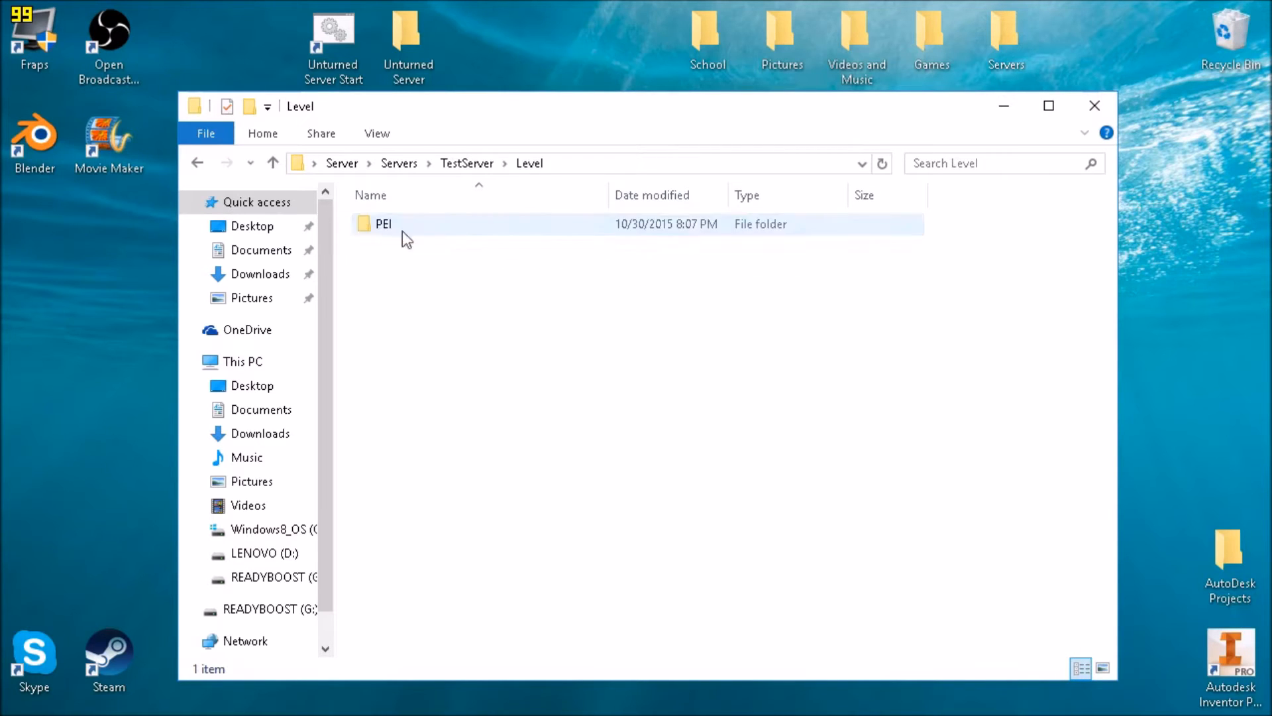
{"action": "left_click", "coordinate": [197, 165]}
{"action": "double_click", "coordinate": [472, 247]}
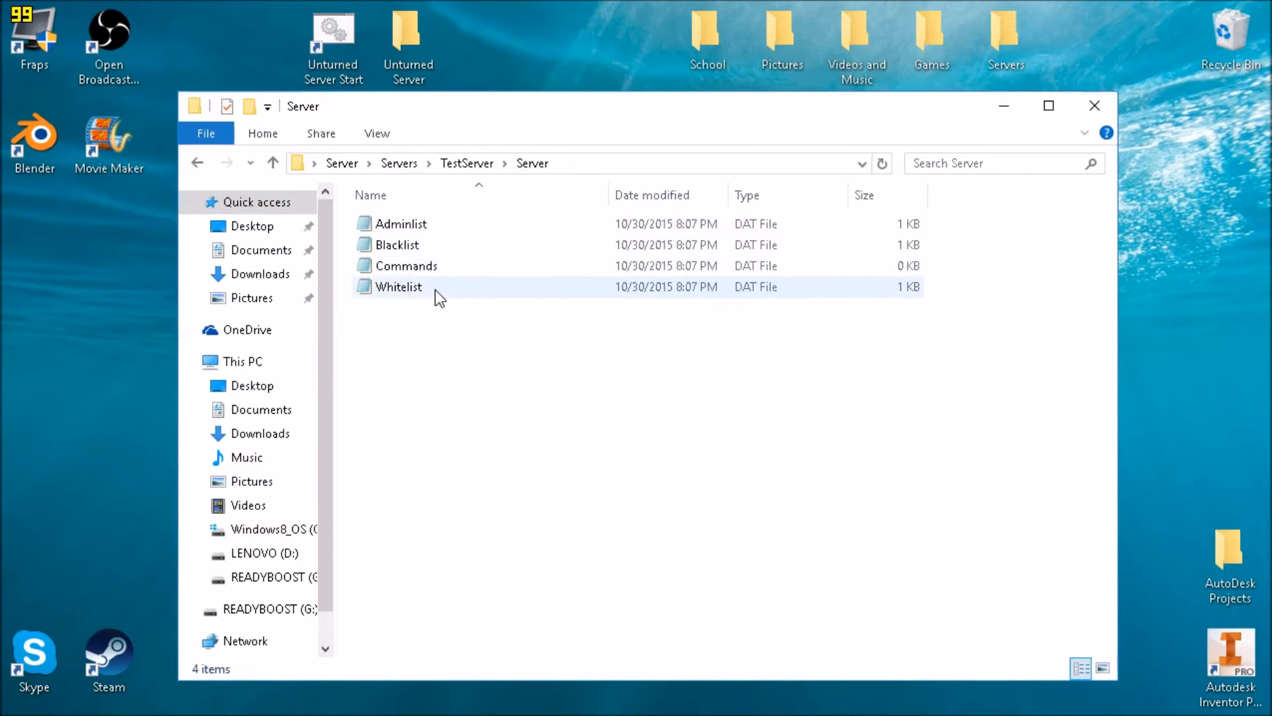
{"action": "double_click", "coordinate": [475, 267]}
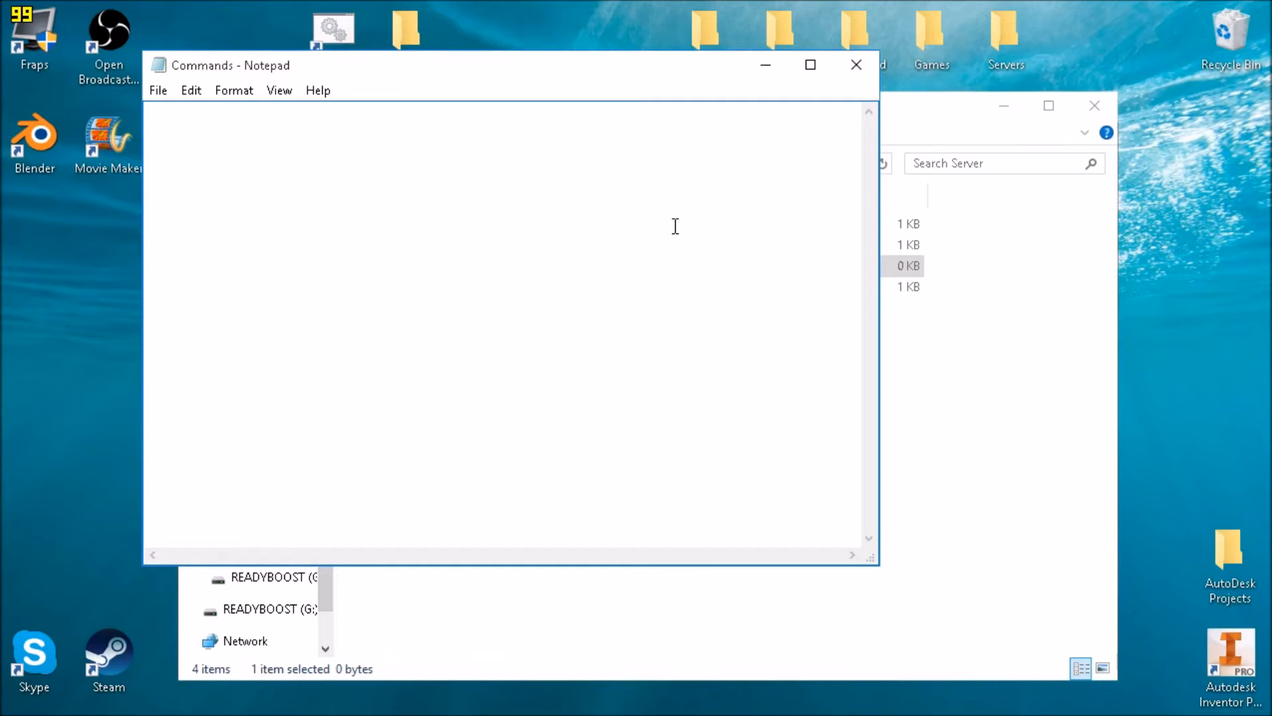
{"action": "left_click_drag", "start_coordinate": [642, 69], "coordinate": [760, 102]}
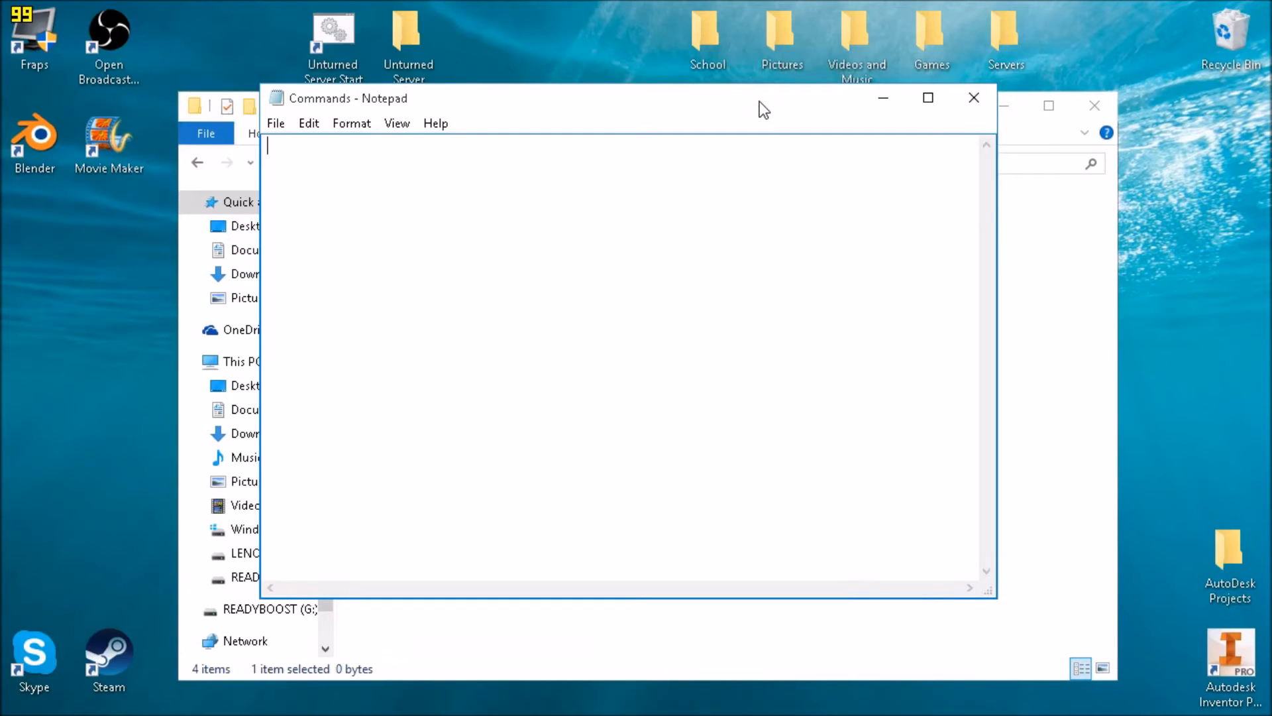
Enter port 27015 as the first line of the Commands file and start a new line
{"action": "type", "text": "port 2715"}
{"action": "key", "text": "BackSpace"}
{"action": "key", "text": "BackSpace"}
{"action": "type", "text": "015"}
{"action": "left_click_drag", "start_coordinate": [308, 147], "coordinate": [351, 147]}
{"action": "left_click", "coordinate": [377, 147]}
{"action": "key", "text": "Return"}
{"action": "type", "text": "ip"}
{"action": "key", "text": "BackSpace"}
{"action": "type", "text": "Bind"}
{"action": "left_click_drag", "start_coordinate": [384, 172], "coordinate": [256, 176]}
{"action": "key", "text": "BackSpace"}
Open the existing Commands file in the StrikeFire server's Server folder within the Unturned Server desktop folder
{"action": "double_click", "coordinate": [413, 33]}
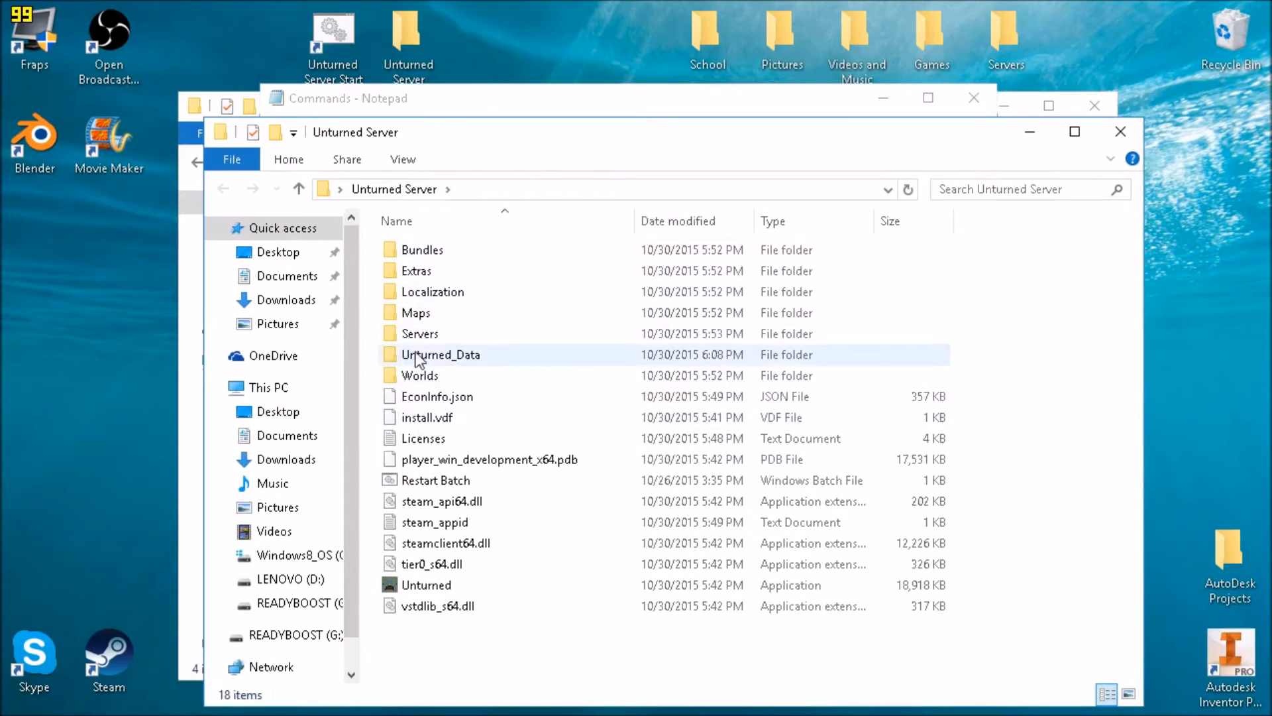
{"action": "double_click", "coordinate": [425, 336]}
{"action": "double_click", "coordinate": [438, 248]}
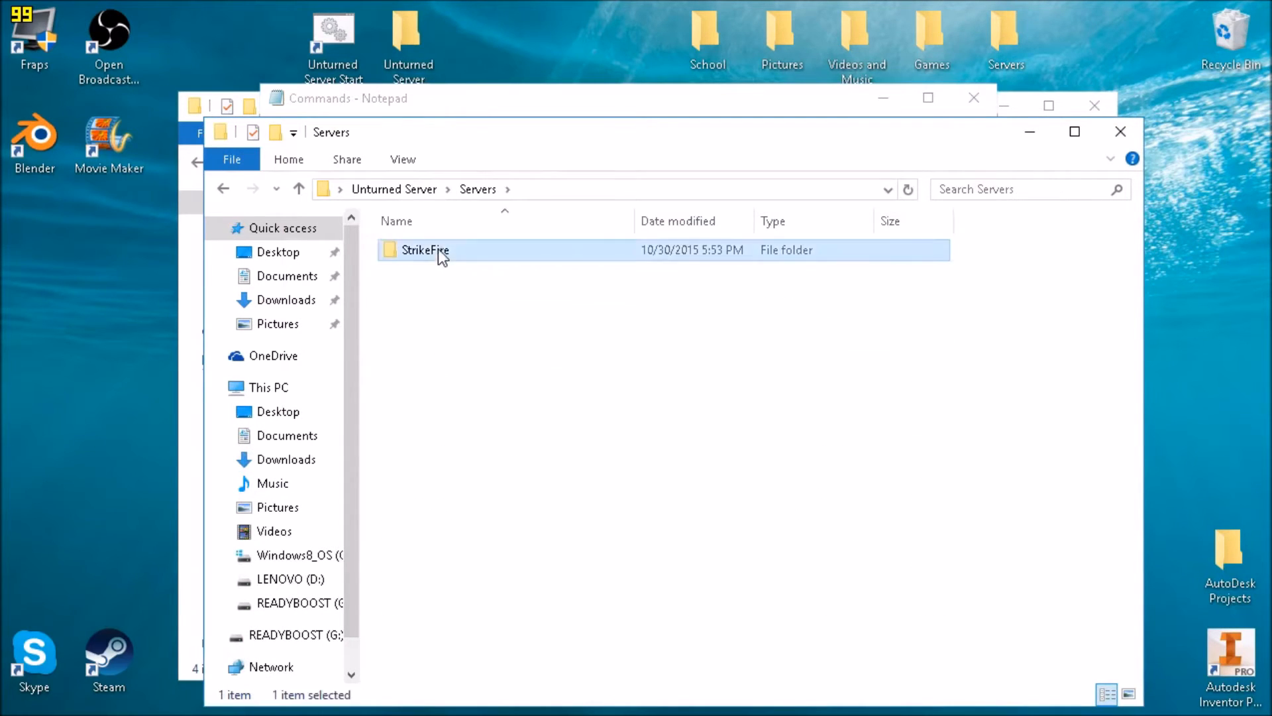
{"action": "left_click", "coordinate": [438, 313]}
{"action": "double_click", "coordinate": [439, 313]}
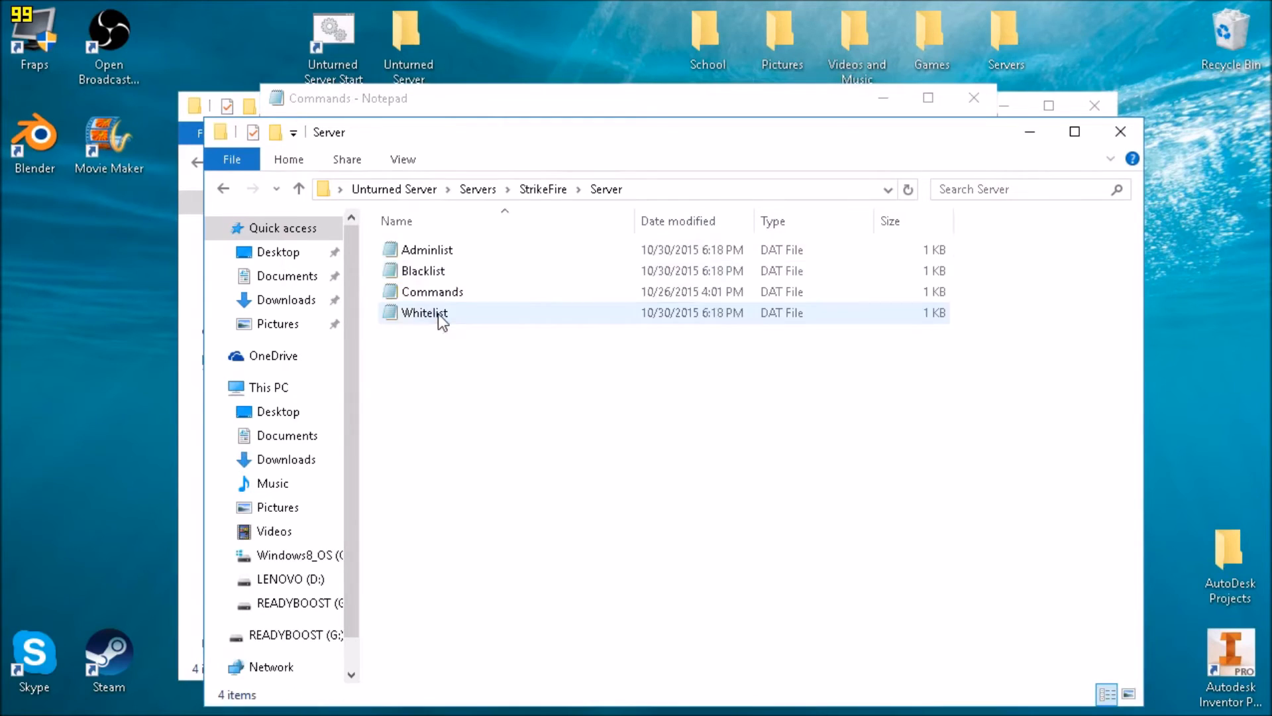
{"action": "left_click", "coordinate": [450, 298]}
{"action": "double_click", "coordinate": [449, 299]}
Select the text of the StrikeFire Commands file and copy it
{"action": "left_click_drag", "start_coordinate": [529, 335], "coordinate": [125, 106]}
{"action": "key", "text": "ctrl+c"}
{"action": "left_click", "coordinate": [347, 255]}
{"action": "left_click_drag", "start_coordinate": [344, 237], "coordinate": [133, 102]}
{"action": "left_click", "coordinate": [308, 315]}
{"action": "left_click_drag", "start_coordinate": [312, 303], "coordinate": [134, 104]}
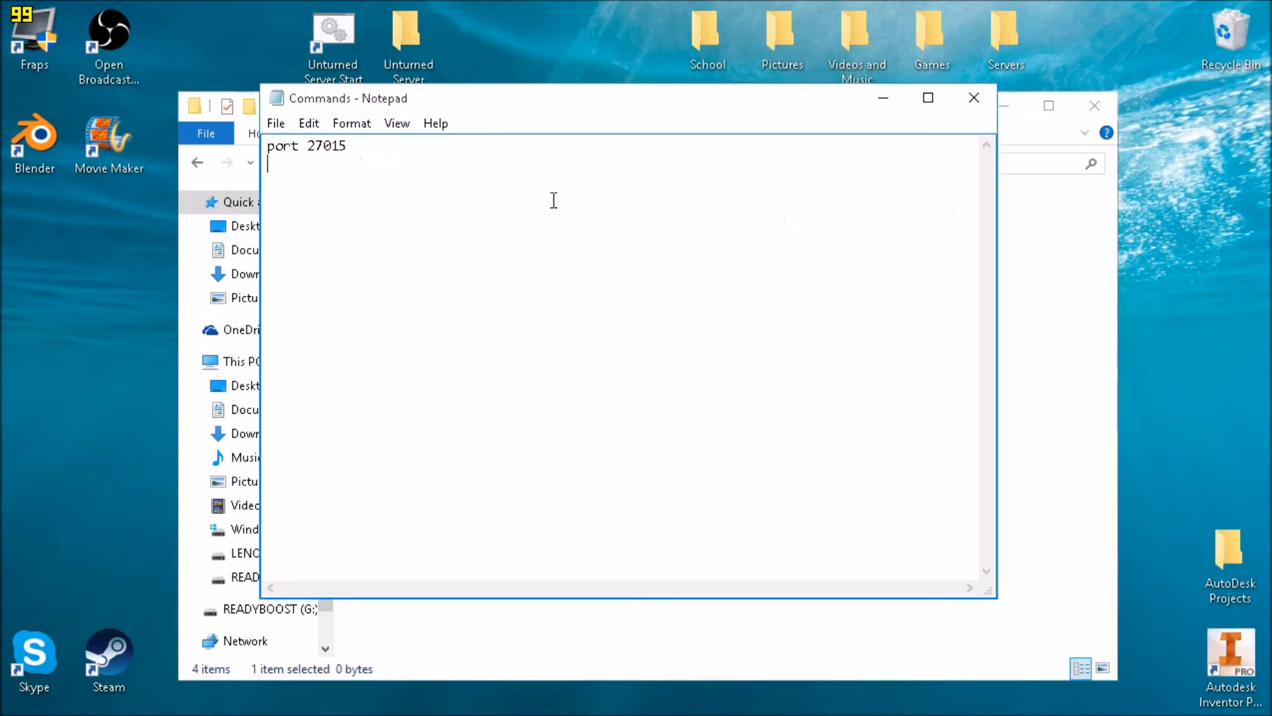
Paste the copied StrikeFire settings into TestServer's Commands file and delete the duplicate port 27015 line at the start
{"action": "key", "text": "ctrl+v"}
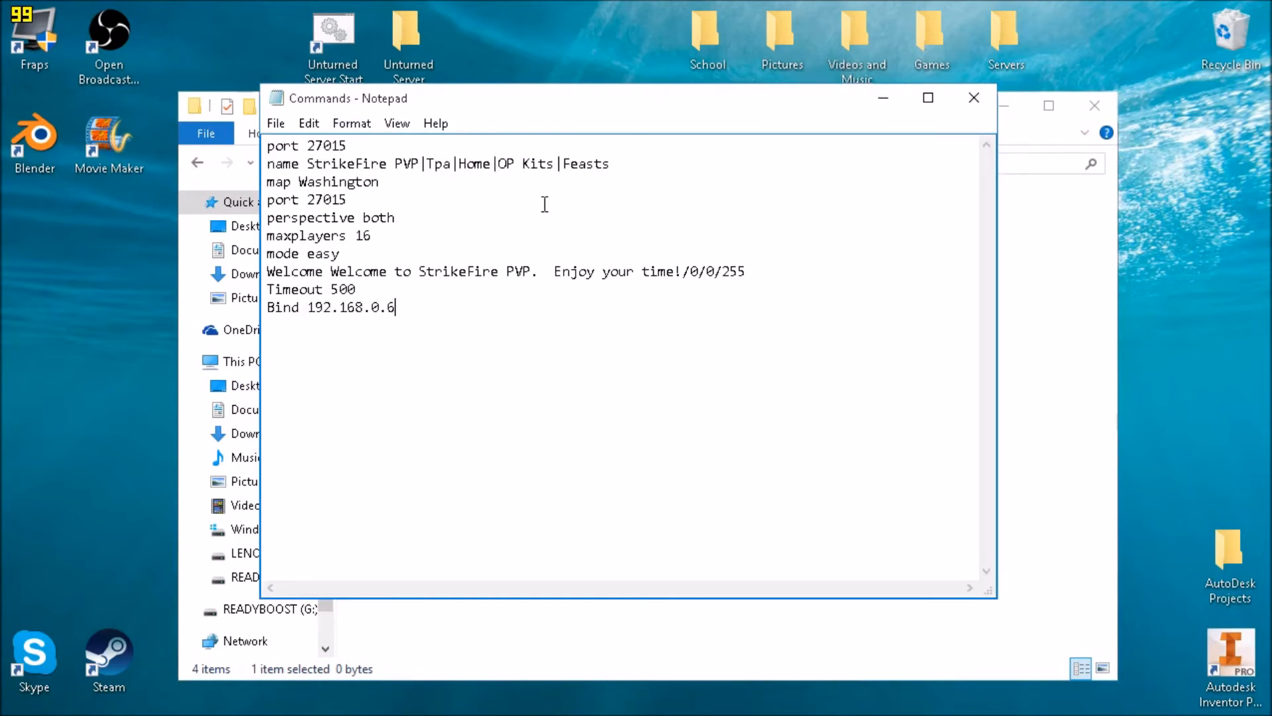
{"action": "left_click_drag", "start_coordinate": [383, 146], "coordinate": [205, 144]}
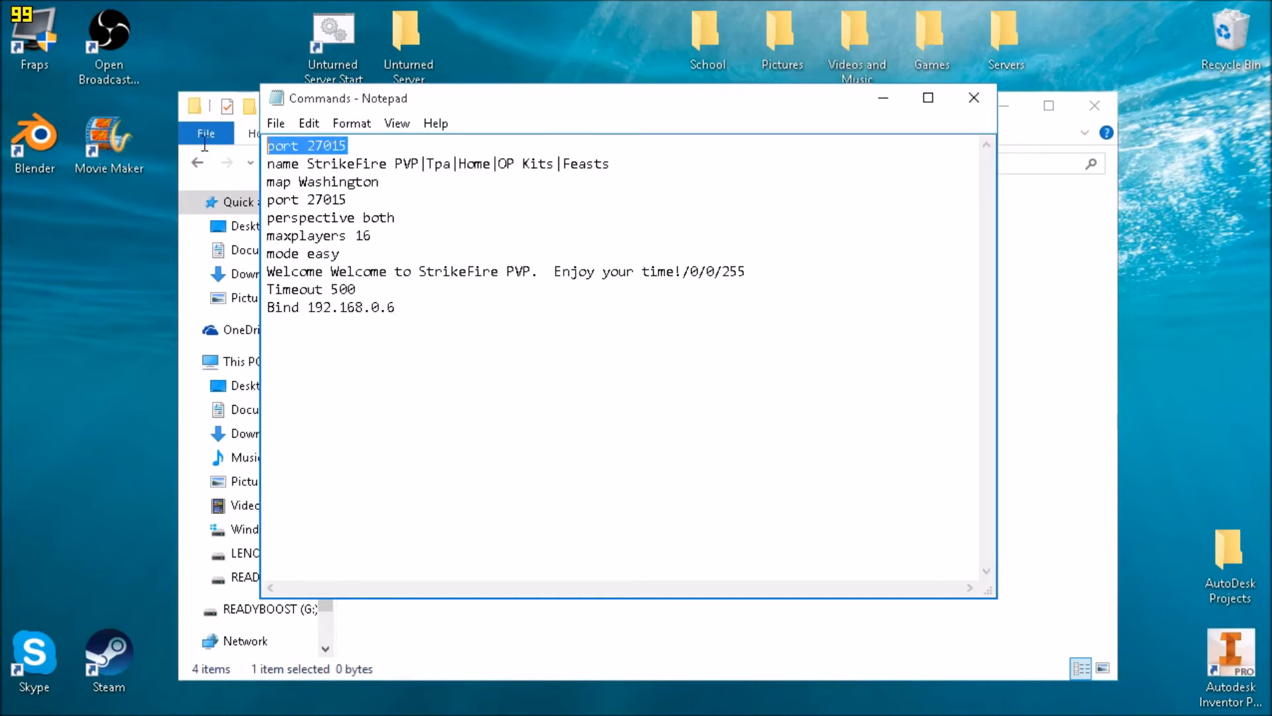
{"action": "key", "text": "BackSpace"}
{"action": "key", "text": "Delete"}
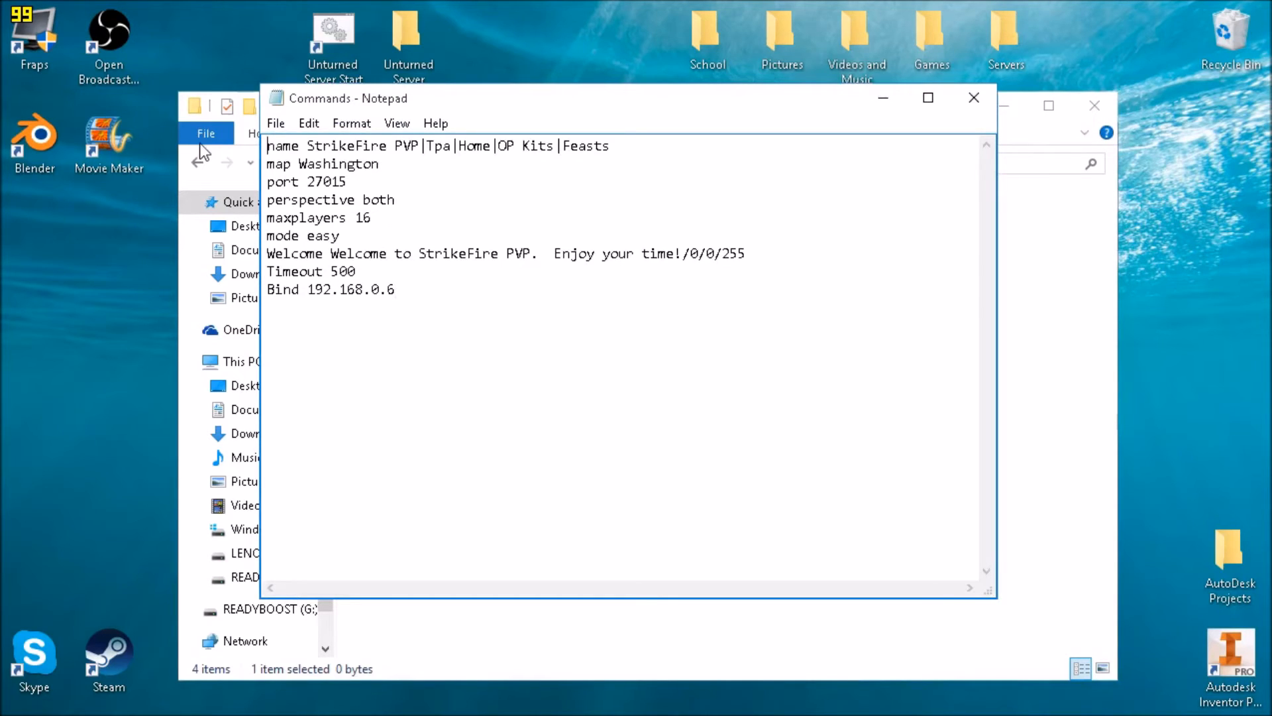
Replace the server name in the Commands file with TestServer
{"action": "left_click_drag", "start_coordinate": [310, 146], "coordinate": [613, 138]}
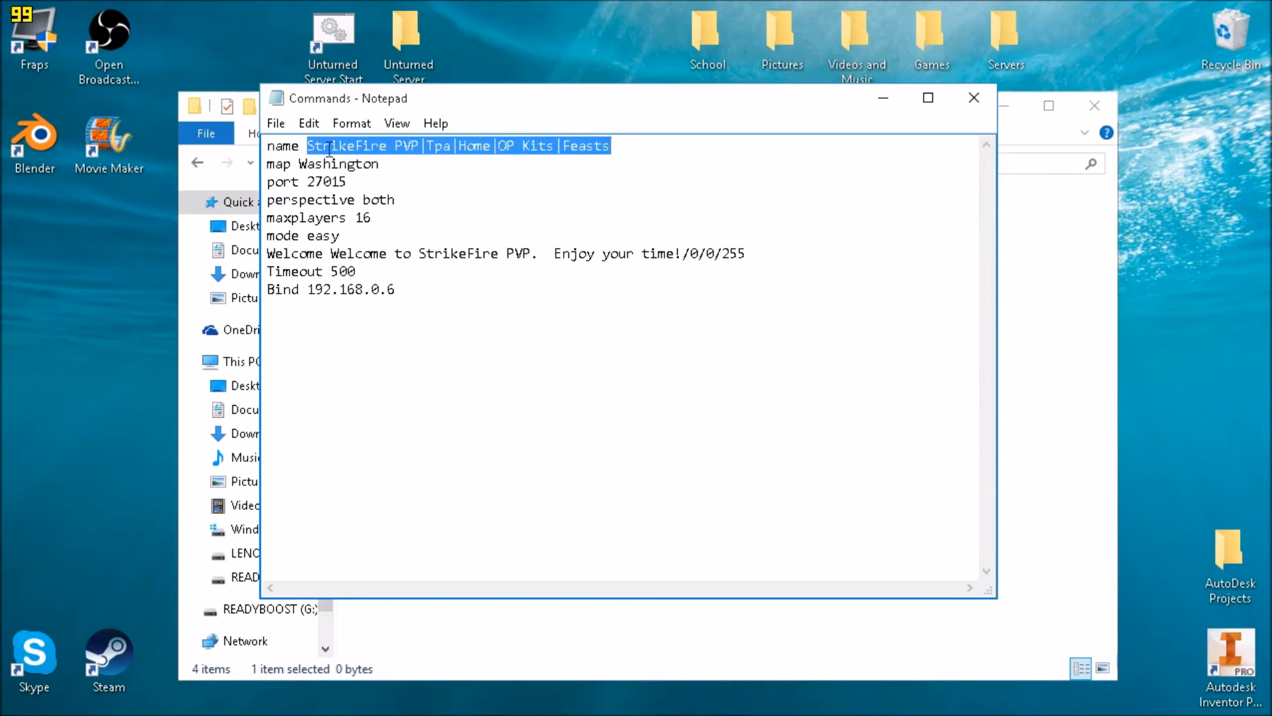
{"action": "left_click", "coordinate": [324, 147]}
{"action": "left_click_drag", "start_coordinate": [306, 146], "coordinate": [613, 148]}
{"action": "type", "text": "TestServer"}
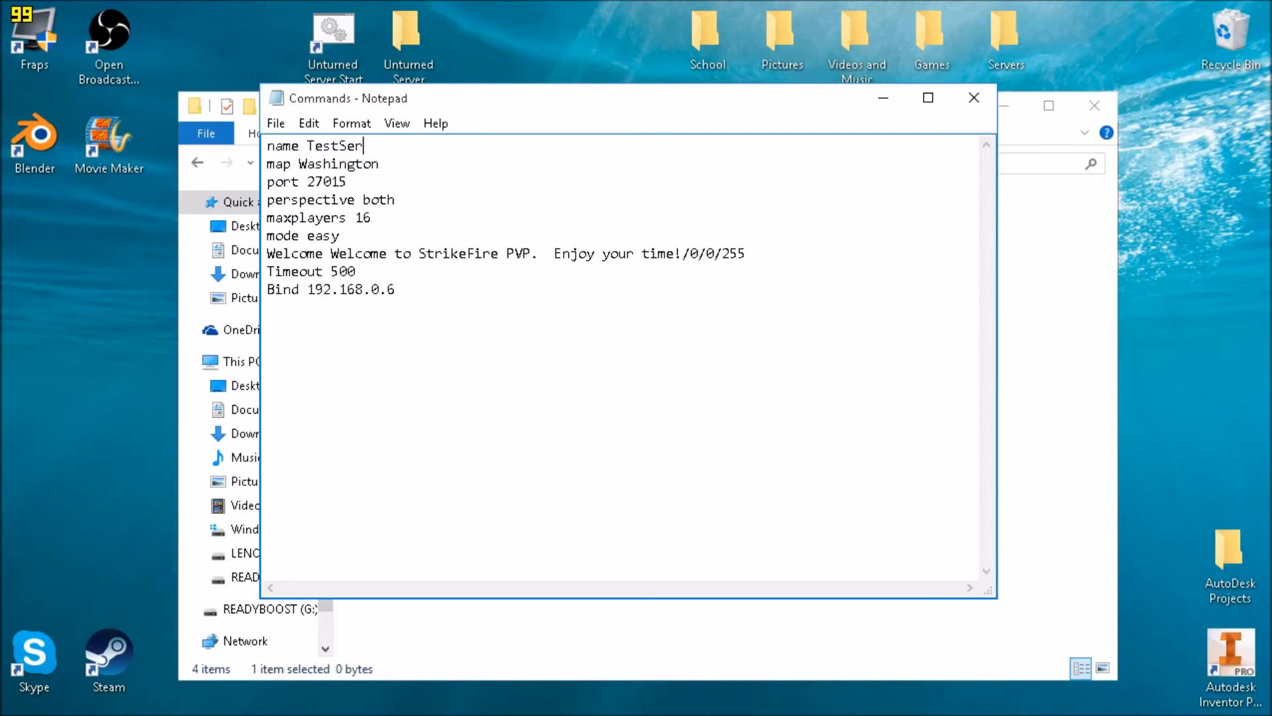
Set the maxplayers value in the Commands file to 8
{"action": "left_click", "coordinate": [378, 179]}
{"action": "left_click_drag", "start_coordinate": [381, 167], "coordinate": [303, 170]}
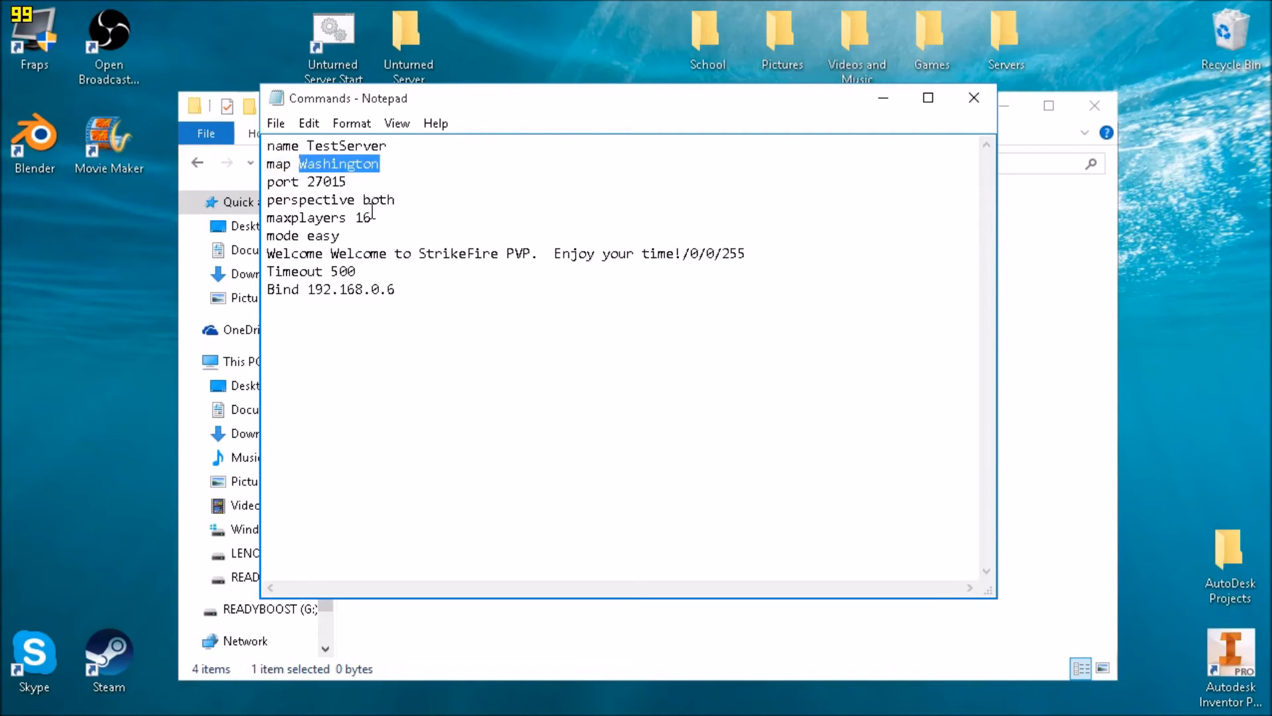
{"action": "mouse_move", "coordinate": [375, 220]}
{"action": "left_mouse_down"}
{"action": "mouse_move", "coordinate": [370, 238]}
{"action": "mouse_move", "coordinate": [359, 224]}
{"action": "left_mouse_up"}
{"action": "type", "text": "8"}
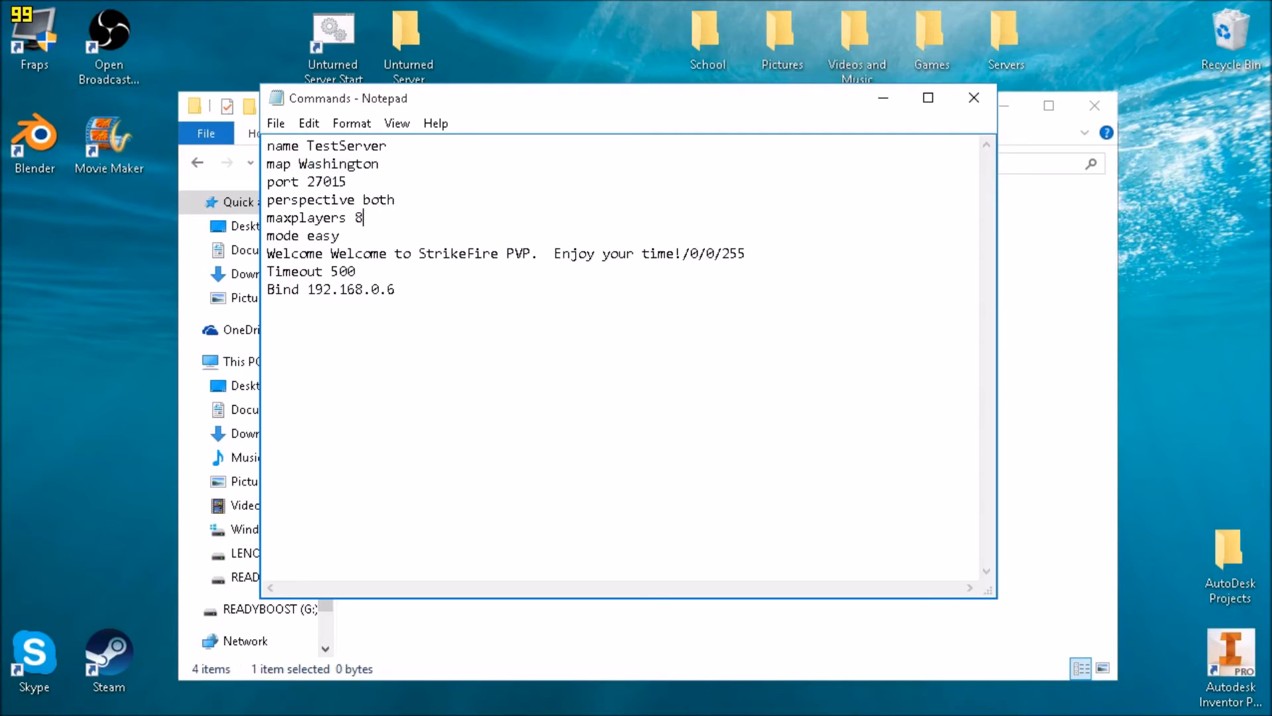
Replace the Welcome message in the Commands file with "Testing 123"
{"action": "left_click_drag", "start_coordinate": [341, 238], "coordinate": [308, 244]}
{"action": "left_click", "coordinate": [388, 255]}
{"action": "left_click_drag", "start_coordinate": [331, 255], "coordinate": [759, 257]}
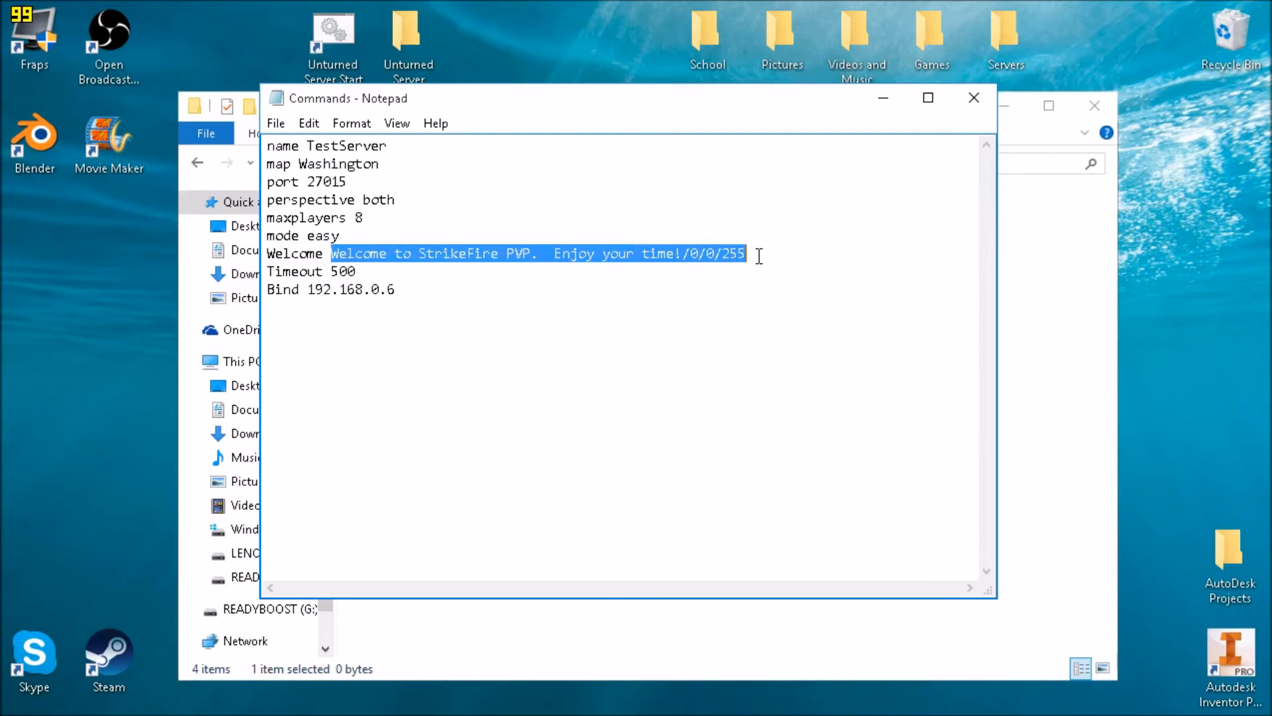
{"action": "type", "text": "Testi"}
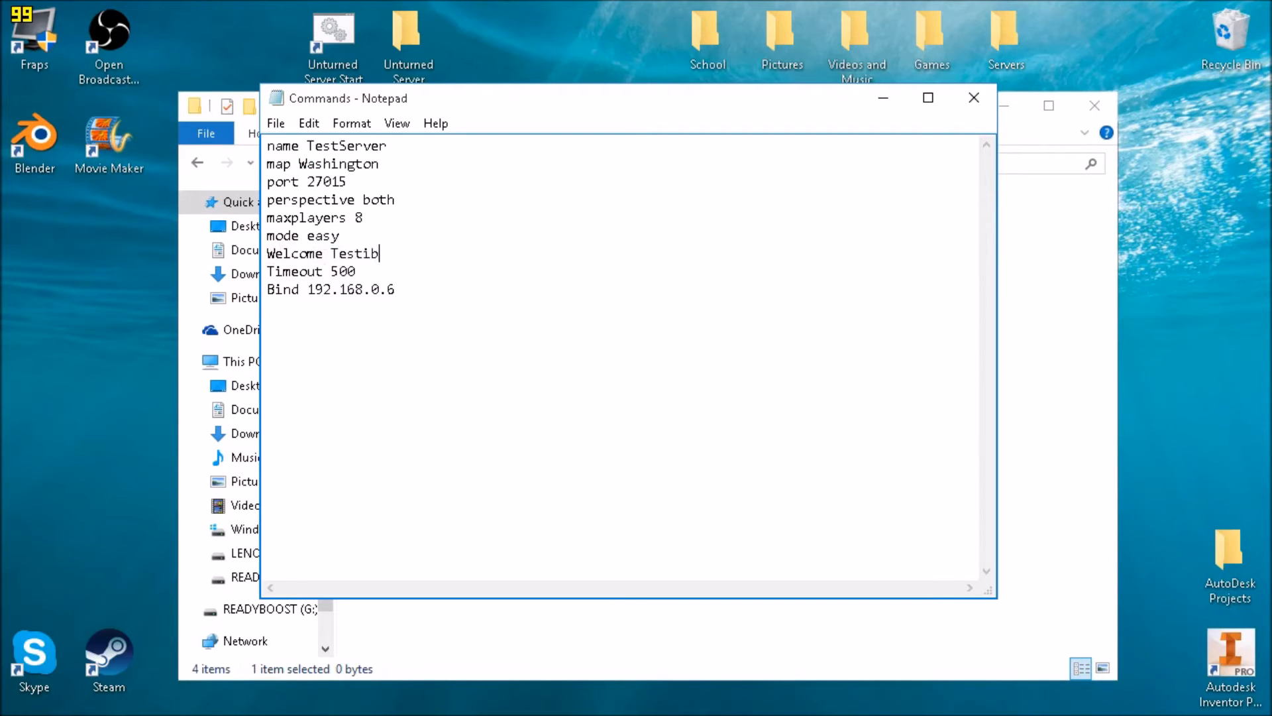
{"action": "type", "text": "ng 123"}
{"action": "left_click_drag", "start_coordinate": [357, 271], "coordinate": [334, 271]}
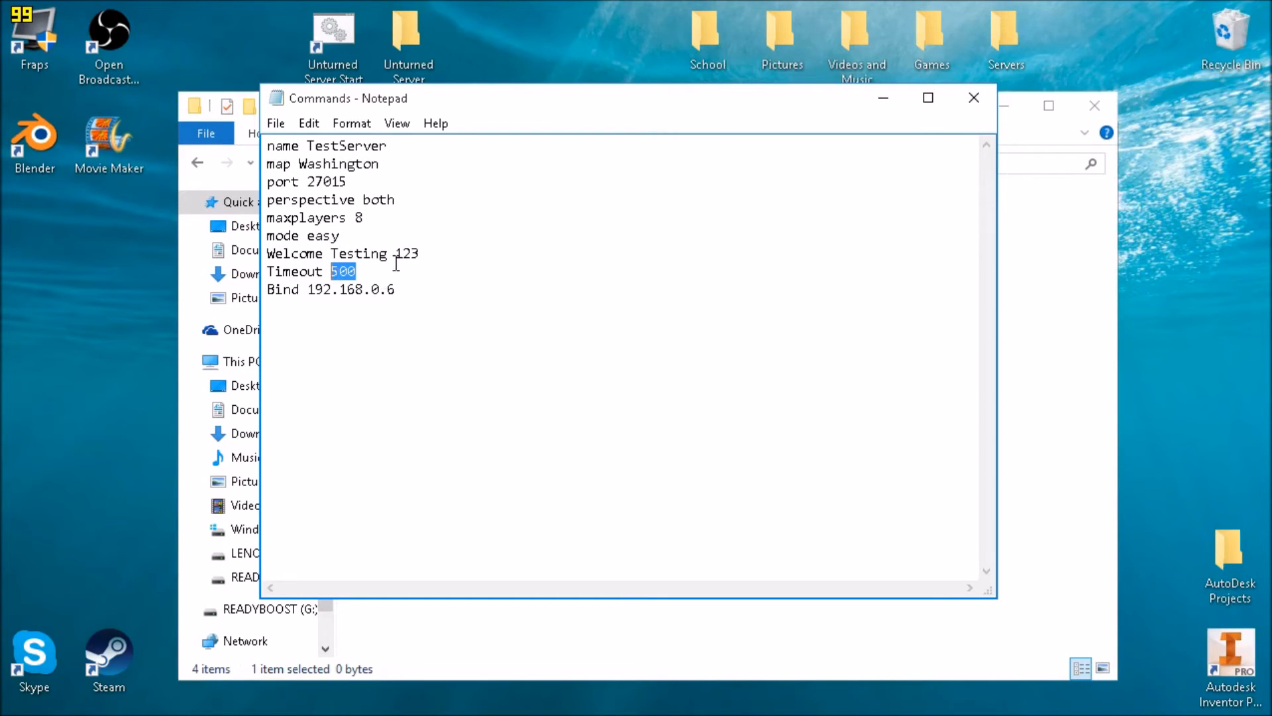
{"action": "left_click", "coordinate": [356, 272]}
{"action": "left_click_drag", "start_coordinate": [421, 289], "coordinate": [262, 292]}
{"action": "left_click", "coordinate": [653, 282]}
{"action": "left_click", "coordinate": [609, 260]}
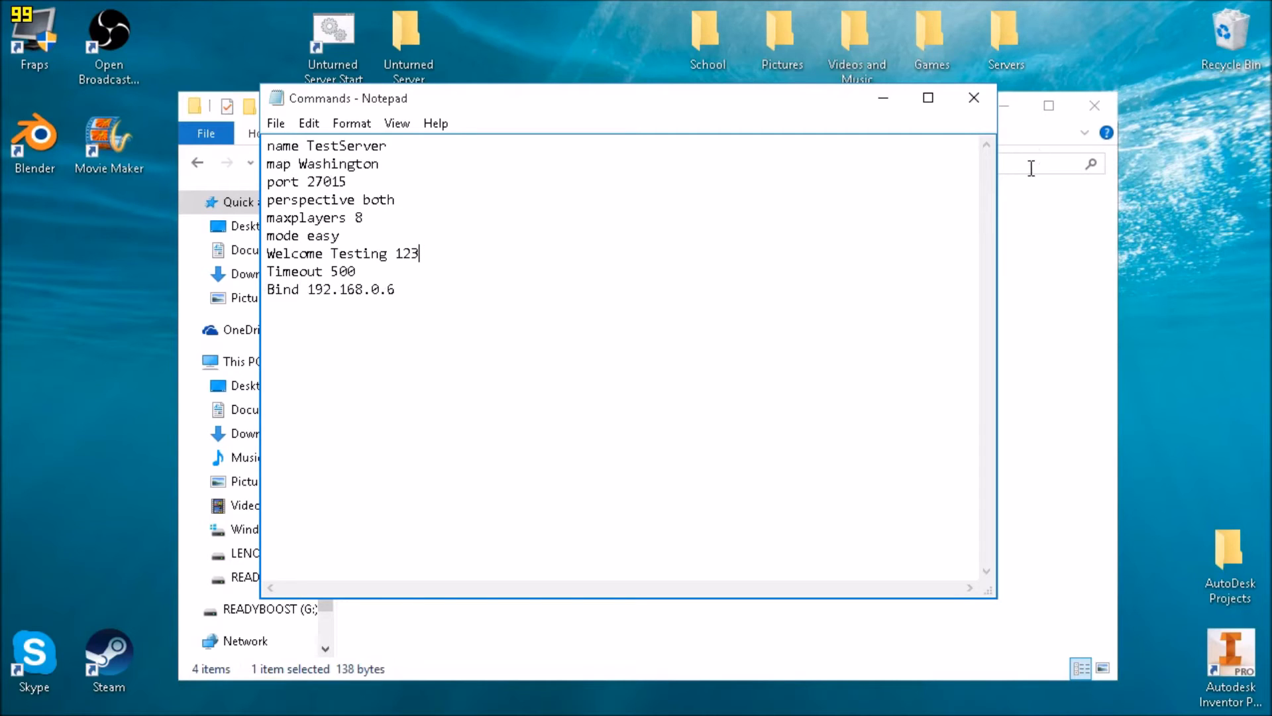
Save the edited Commands file and close it
{"action": "right_click", "coordinate": [682, 222]}
{"action": "left_click", "coordinate": [275, 124]}
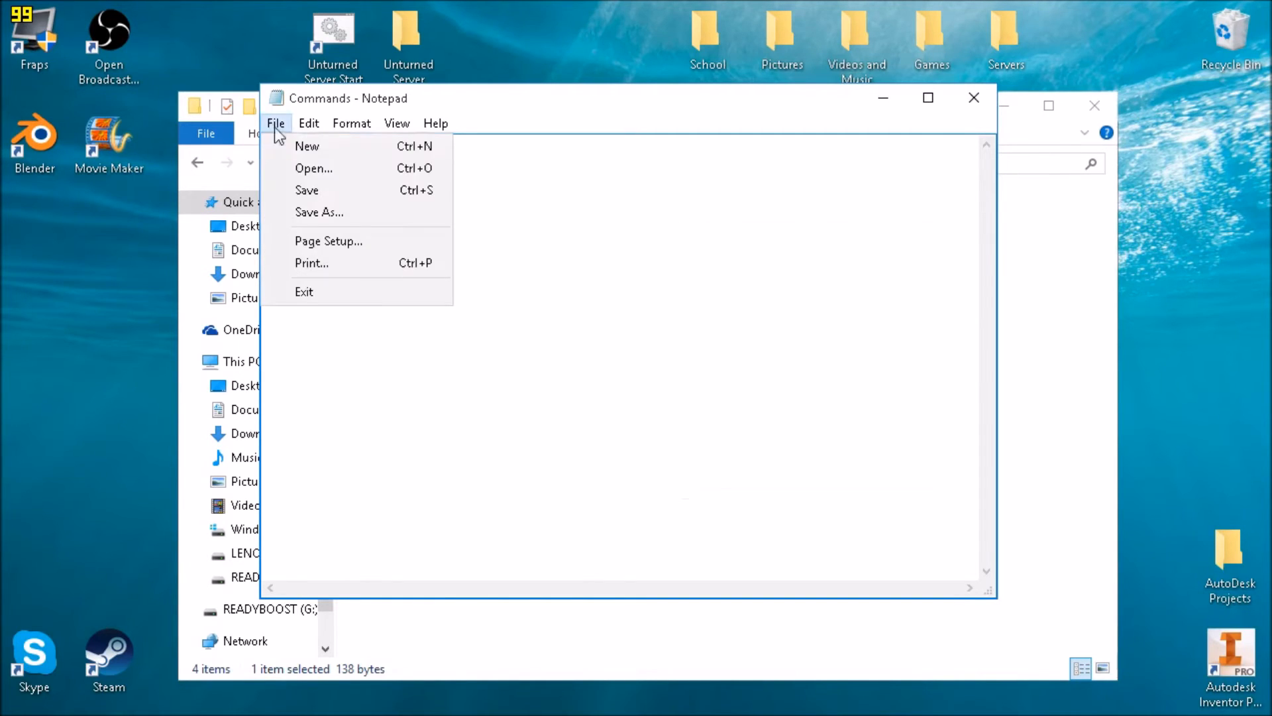
{"action": "left_click", "coordinate": [312, 189]}
{"action": "left_click", "coordinate": [972, 99]}
Go back out of TestServer's folders, close the folder window and start the server from its desktop shortcut
{"action": "left_click_drag", "start_coordinate": [776, 335], "coordinate": [596, 437]}
{"action": "left_click", "coordinate": [415, 291]}
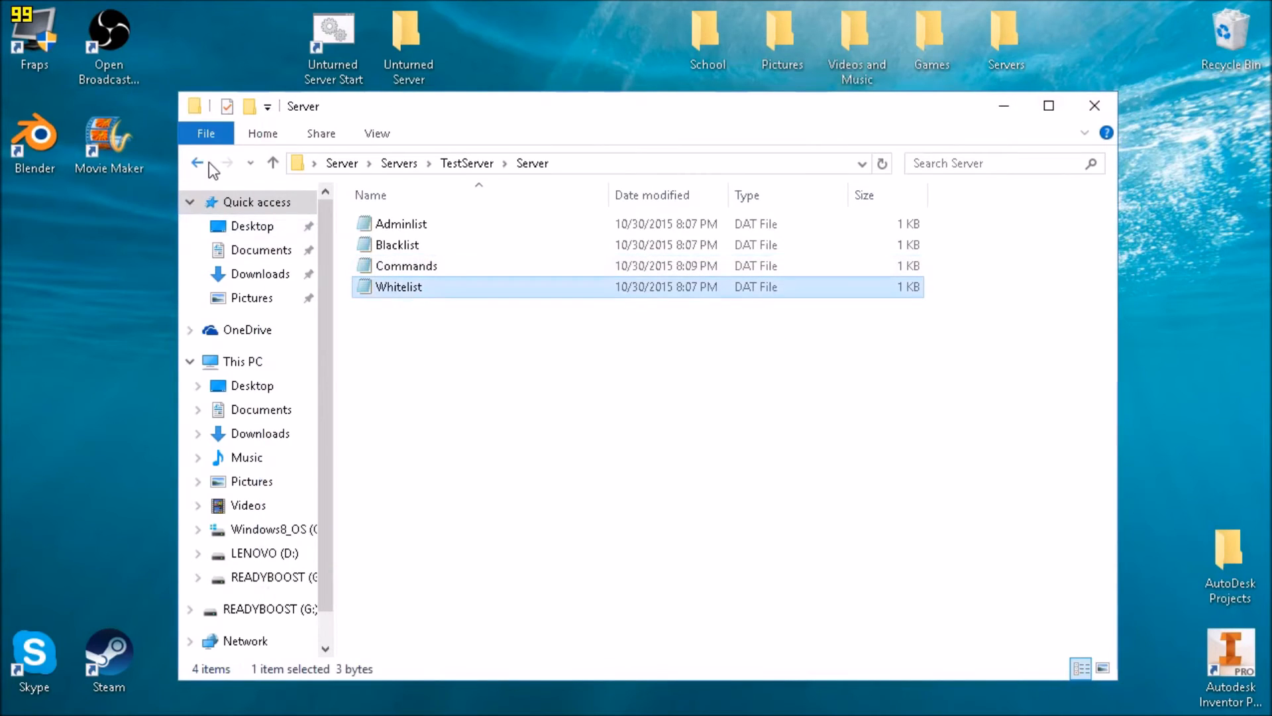
{"action": "left_click", "coordinate": [198, 163]}
{"action": "left_click", "coordinate": [200, 165]}
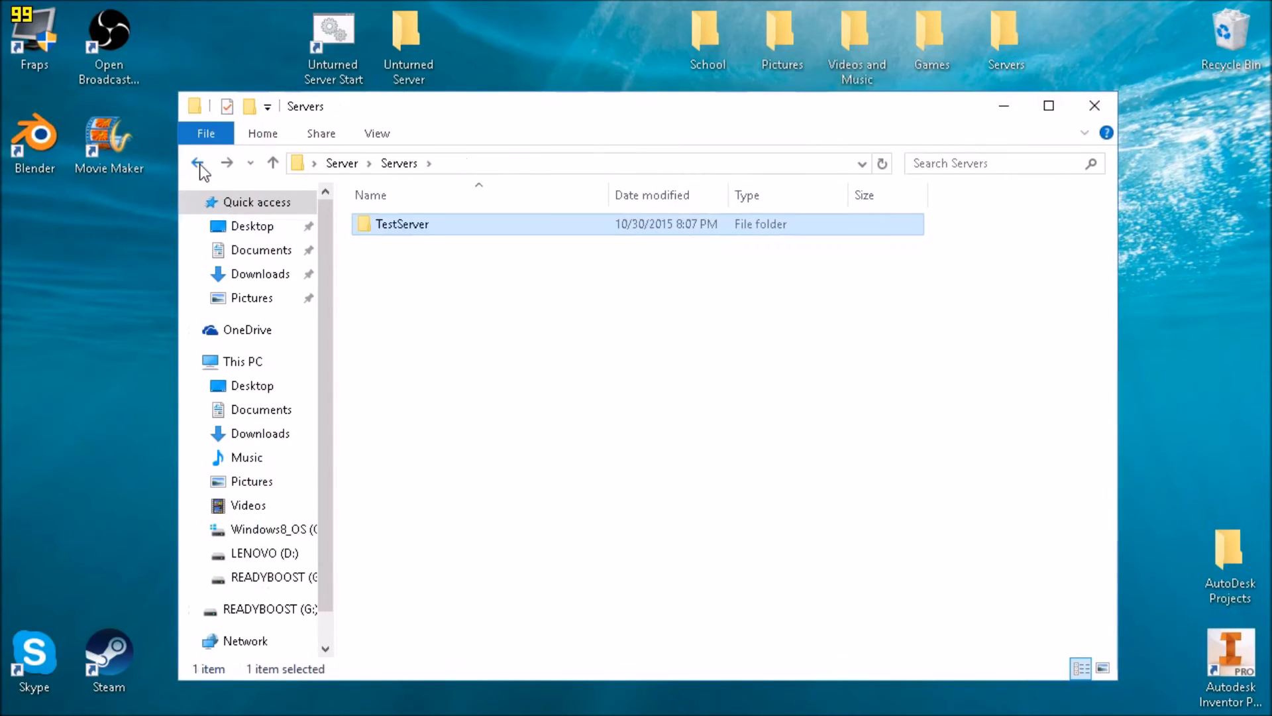
{"action": "left_click", "coordinate": [200, 165]}
{"action": "left_click", "coordinate": [1096, 106]}
{"action": "double_click", "coordinate": [339, 328]}
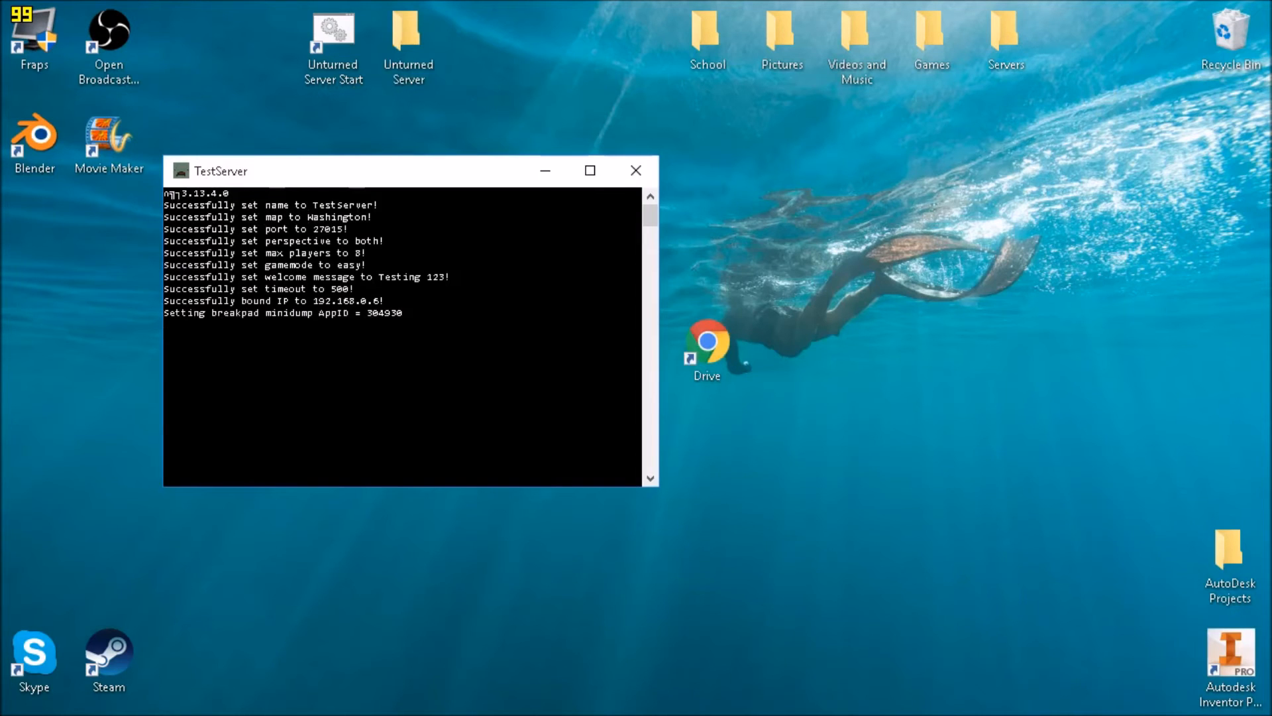
Launch Unturned through Steam and join TestServer on Washington from the Local Area Network server list
{"action": "right_click", "coordinate": [1153, 647]}
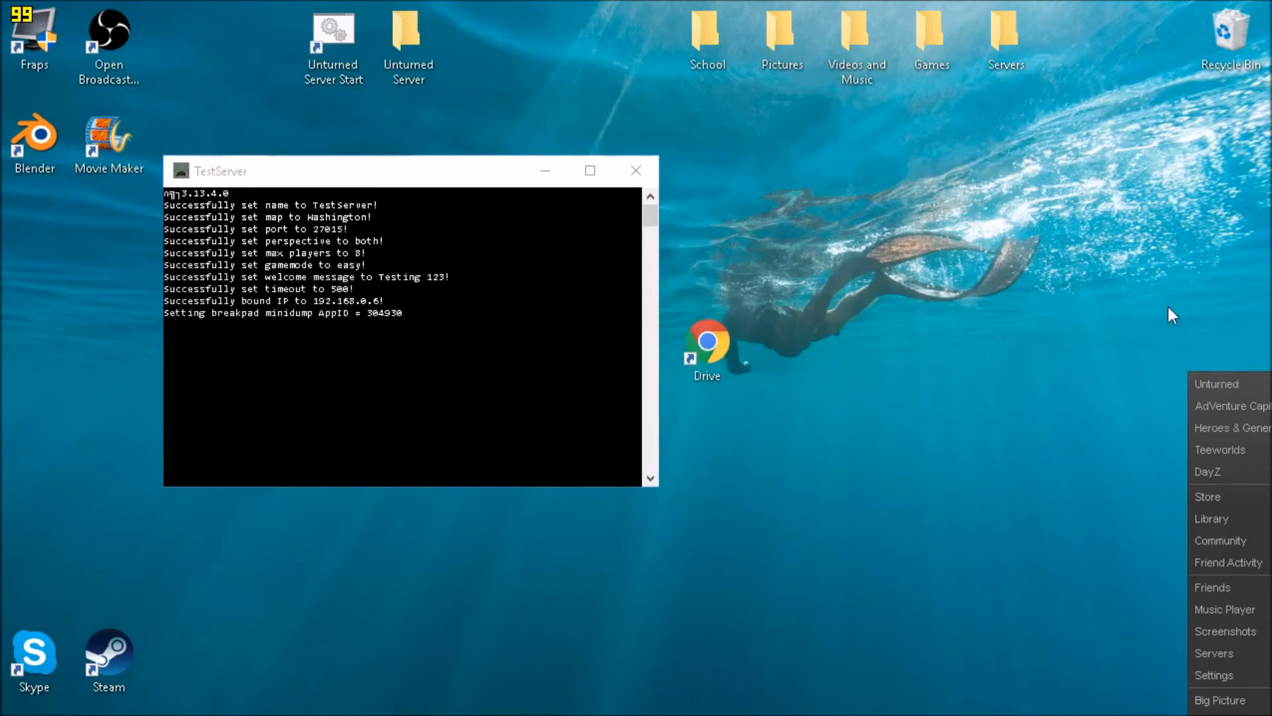
{"action": "left_click", "coordinate": [1240, 386]}
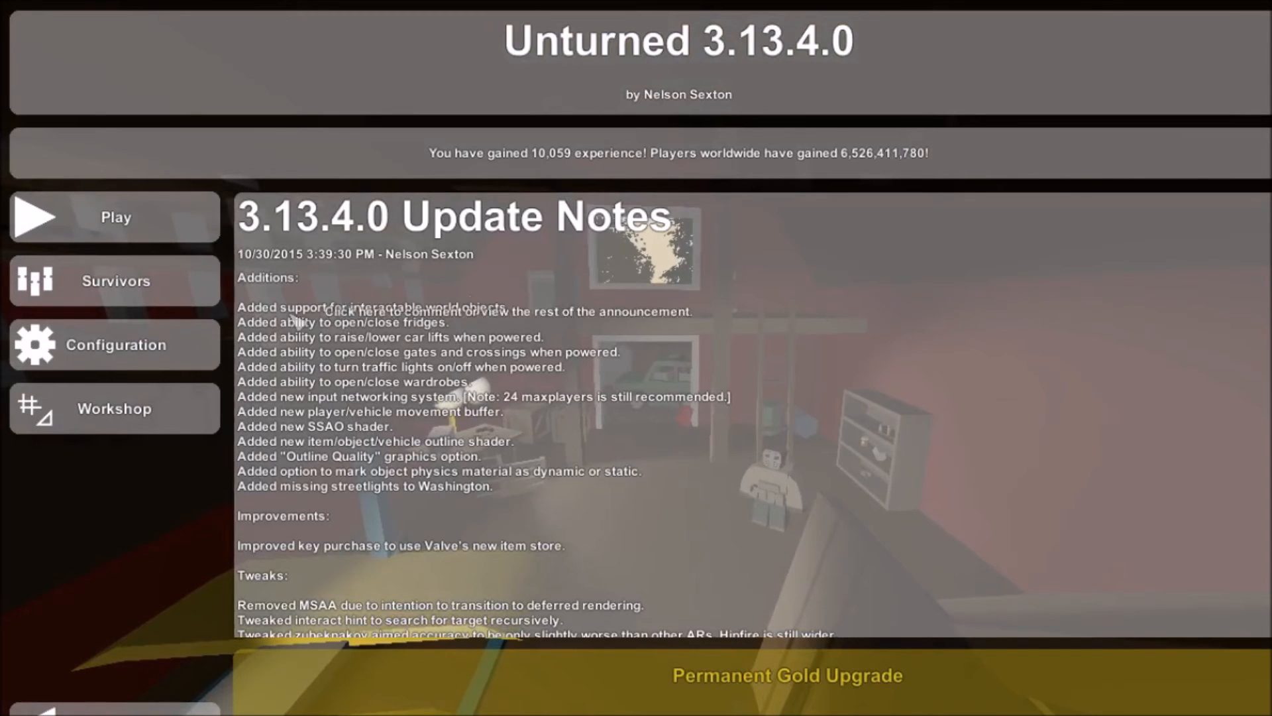
{"action": "left_click", "coordinate": [116, 218]}
{"action": "left_click", "coordinate": [682, 378]}
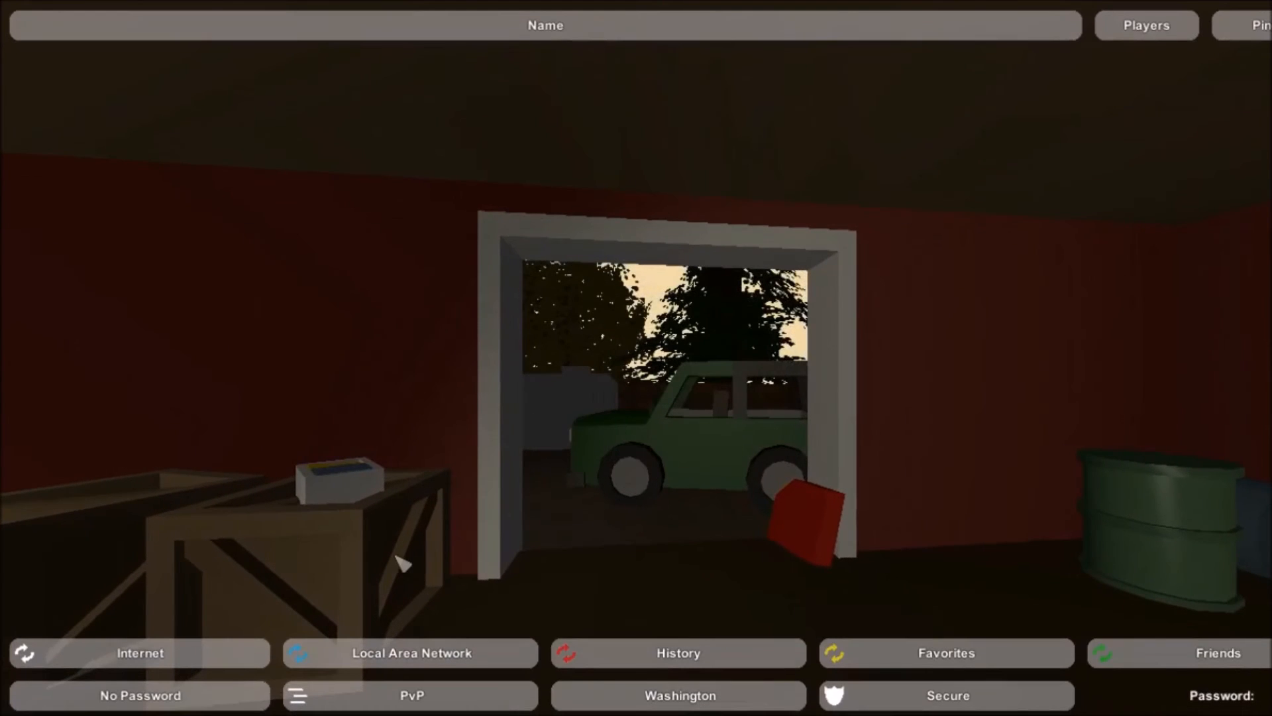
{"action": "left_click", "coordinate": [410, 658]}
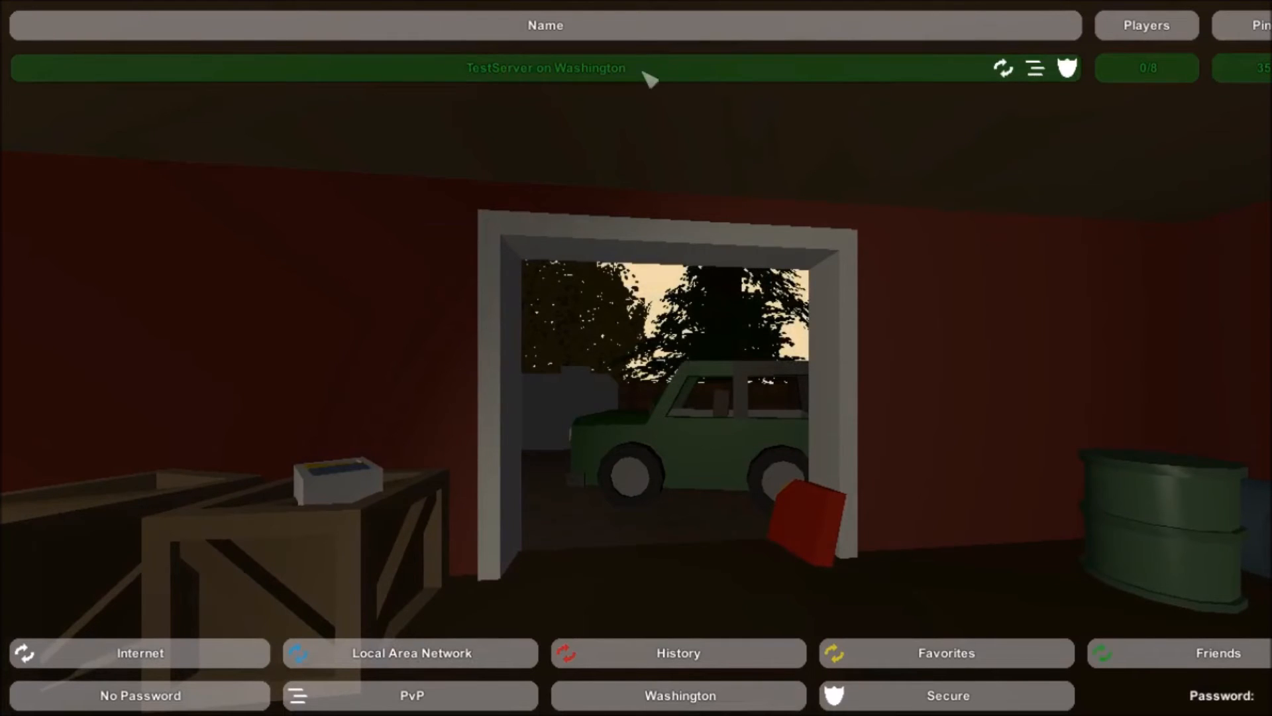
{"action": "left_click", "coordinate": [663, 77]}
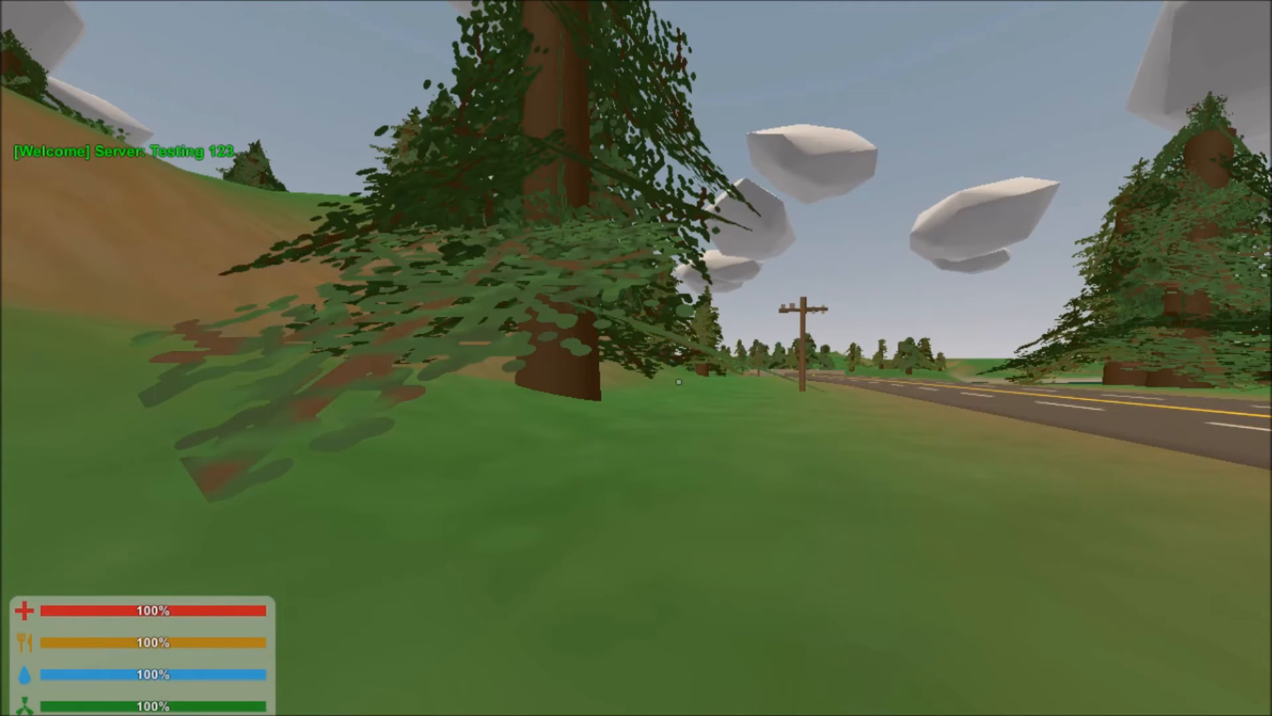
{"action": "key", "text": "alt+Tab"}
{"action": "type", "text": "broadcas"}
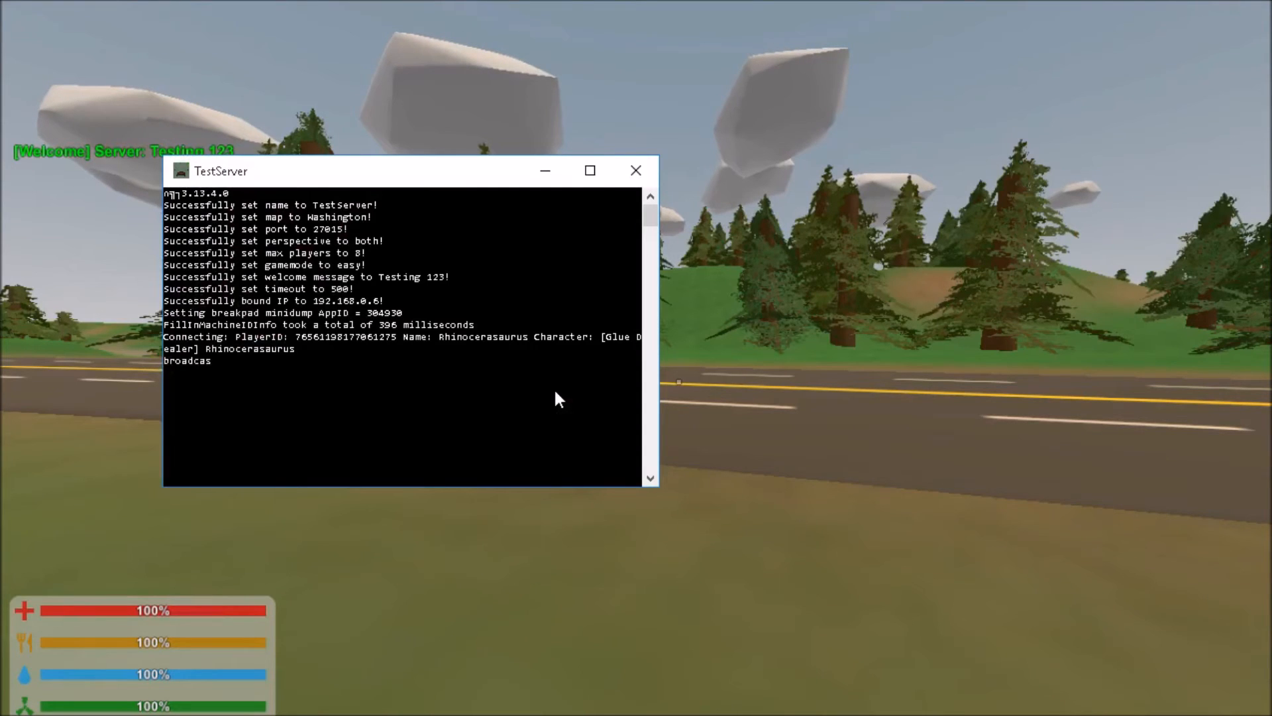
{"action": "key", "text": "BackSpace"}
{"action": "key", "text": "BackSpace"}
{"action": "key", "text": "BackSpace"}
{"action": "key", "text": "BackSpace"}
{"action": "key", "text": "BackSpace"}
{"action": "key", "text": "BackSpace"}
{"action": "key", "text": "BackSpace"}
{"action": "key", "text": "BackSpace"}
{"action": "key", "text": "alt+Tab"}
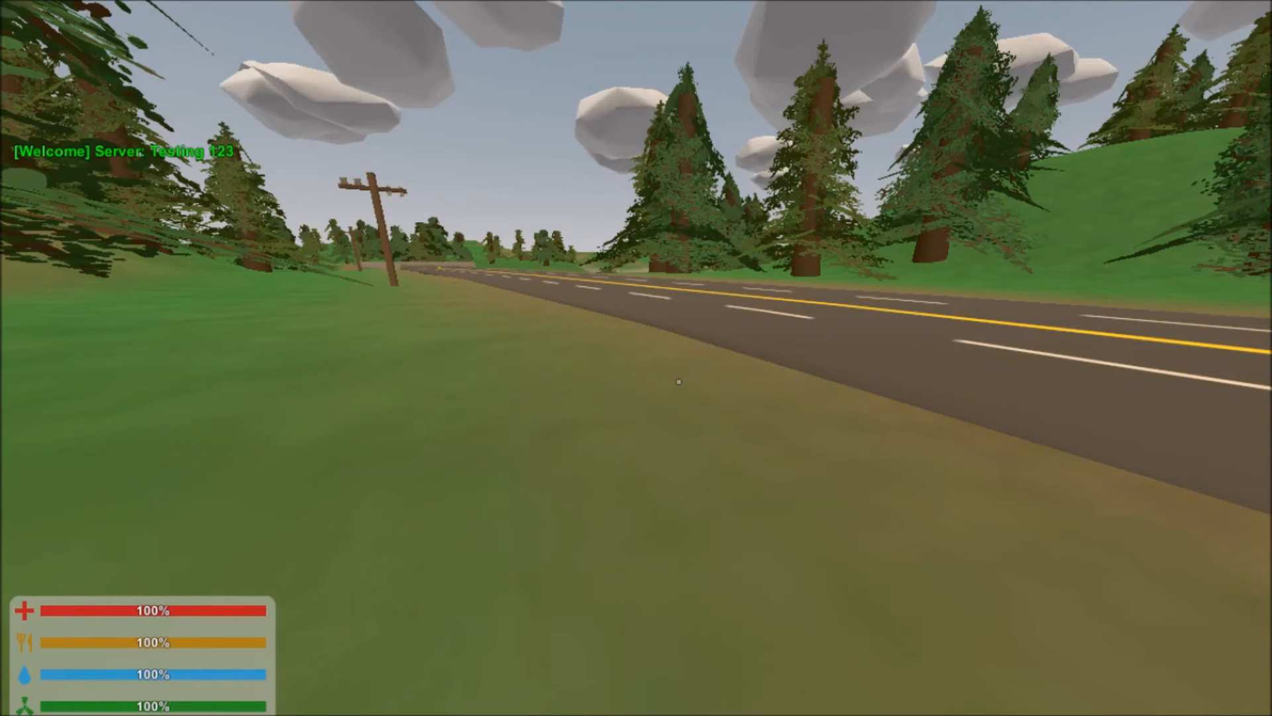
{"action": "key", "text": "Escape"}
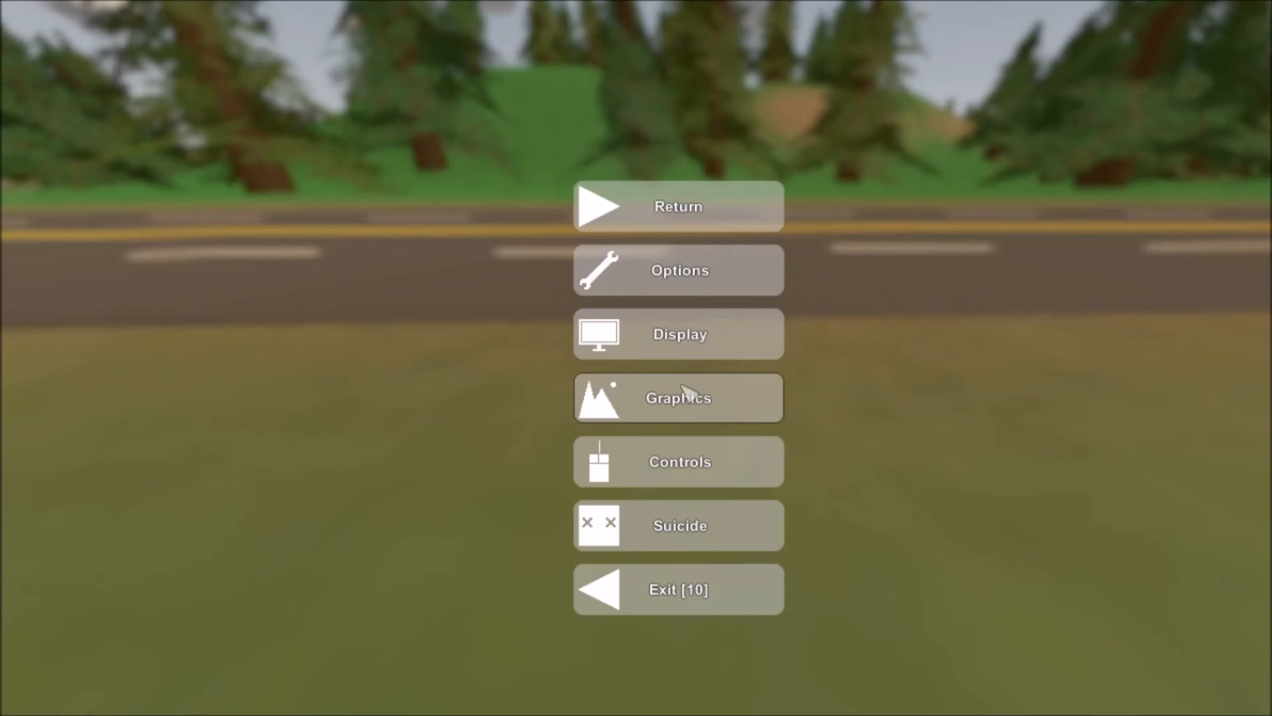
{"action": "key", "text": "Escape"}
Switch to the TestServer console and run the save command
{"action": "key", "text": "alt+Tab"}
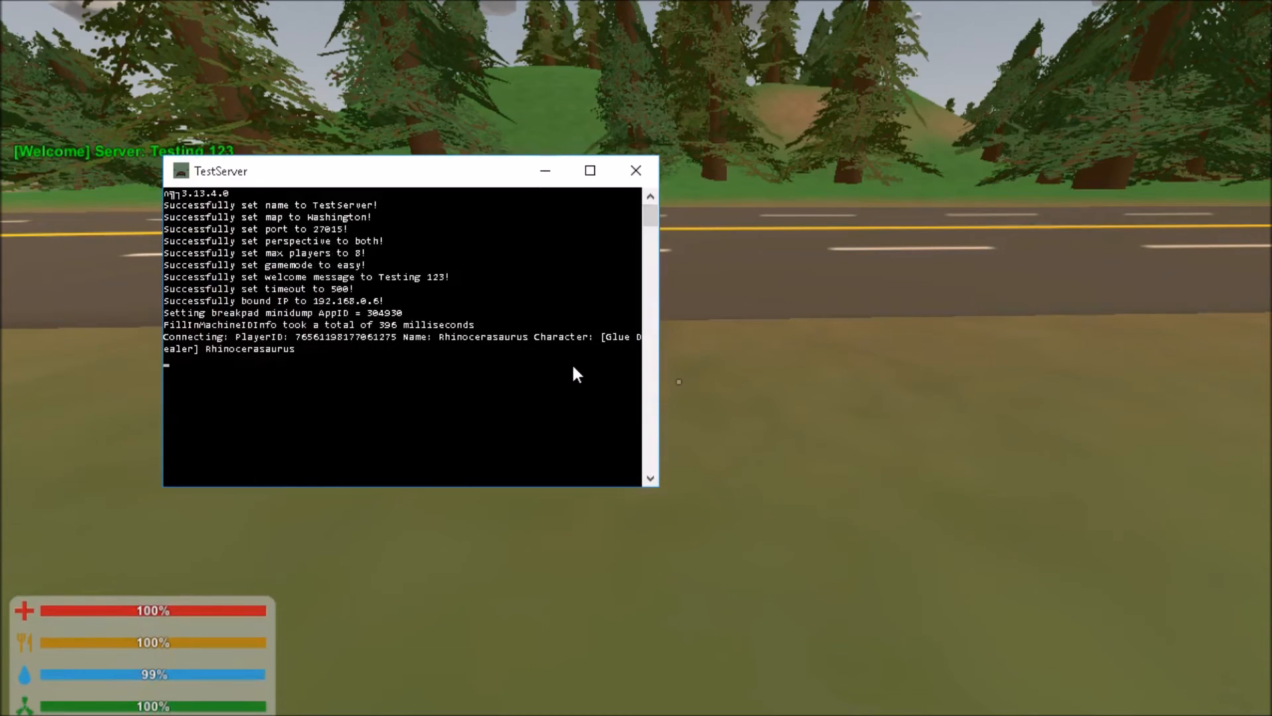
{"action": "type", "text": "save"}
{"action": "key", "text": "Return"}
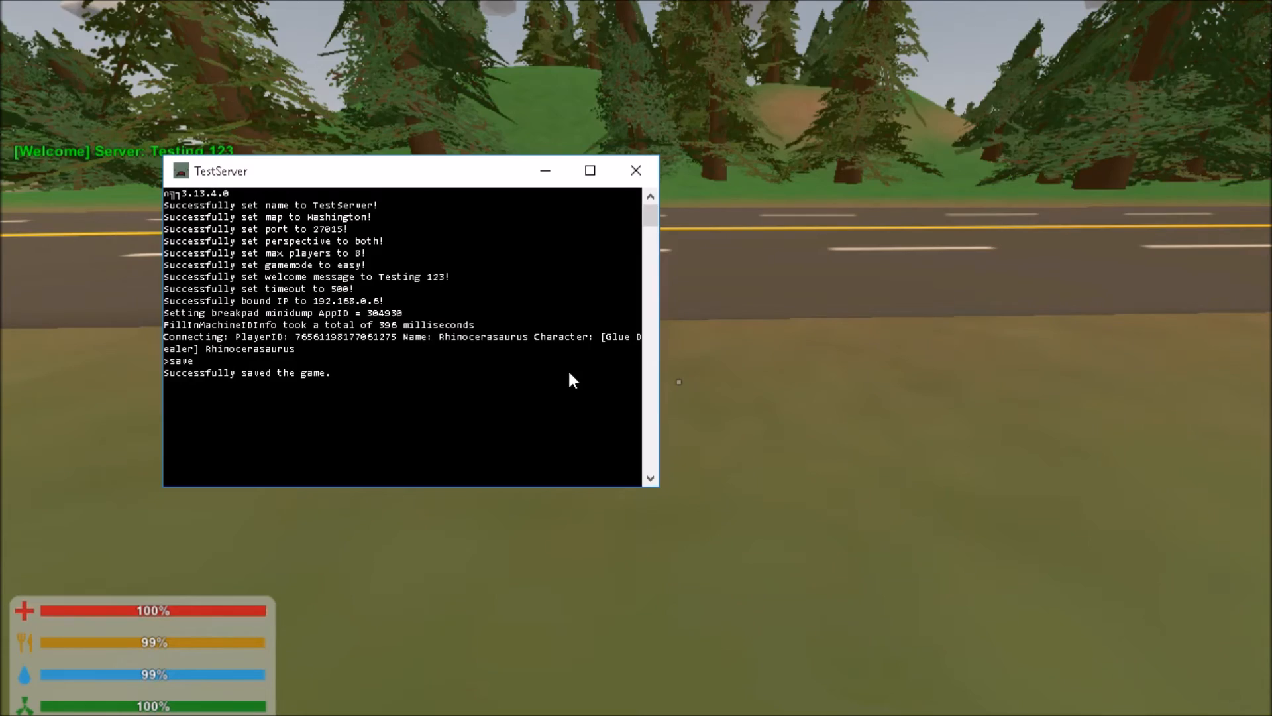
Return to Unturned, leave the server and exit the game to the desktop
{"action": "key", "text": "alt+Tab"}
{"action": "key", "text": "j"}
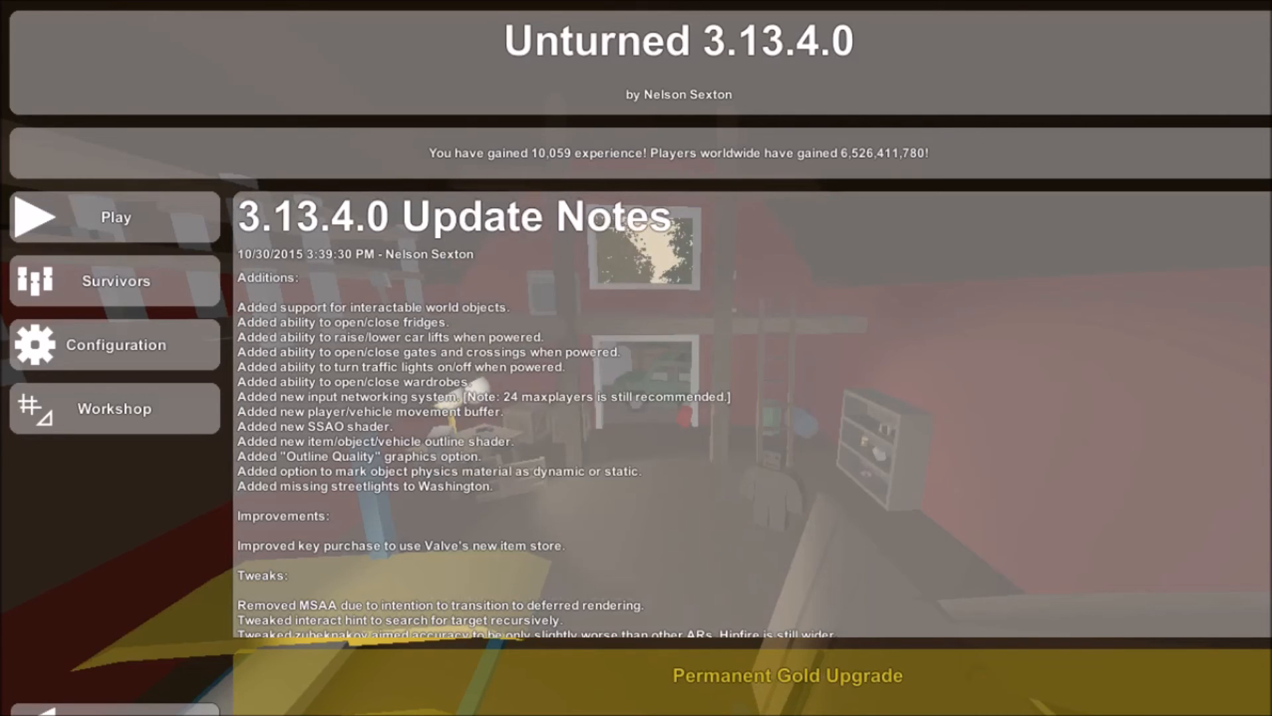
{"action": "key", "text": "Escape"}
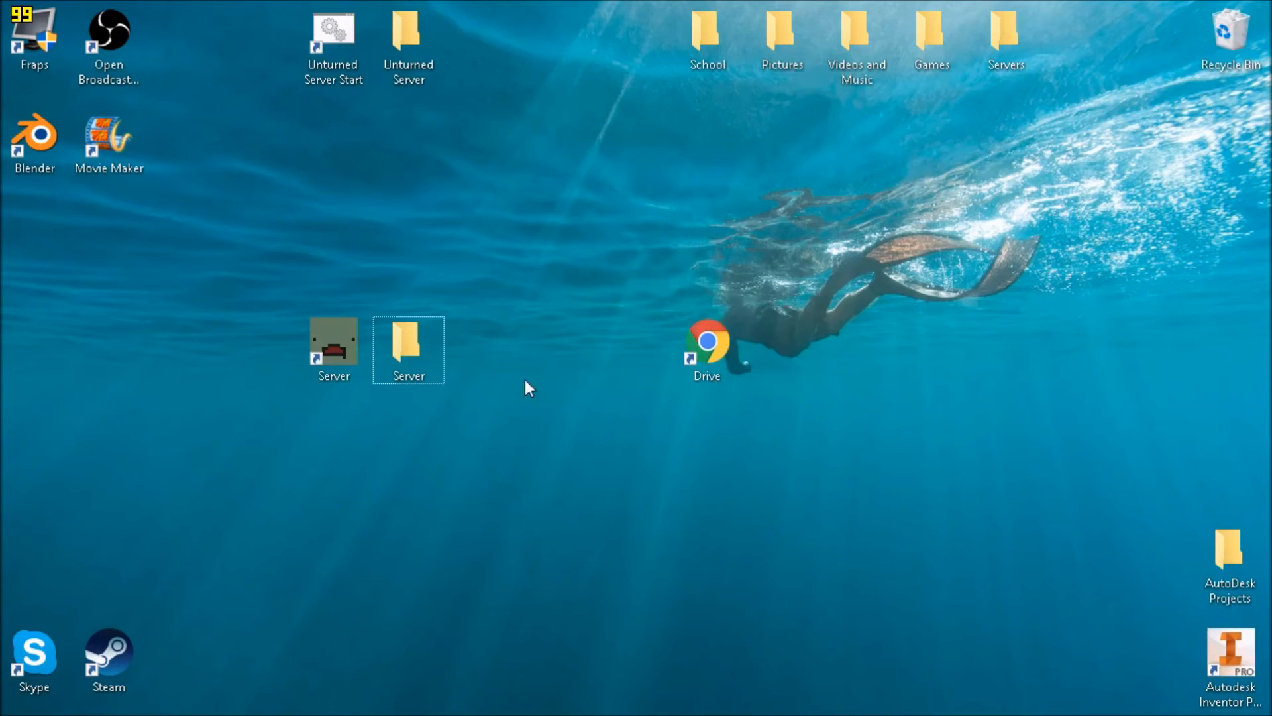
Open the desktop's Server folder and move its window aside to uncover the desktop shortcuts
{"action": "double_click", "coordinate": [440, 342]}
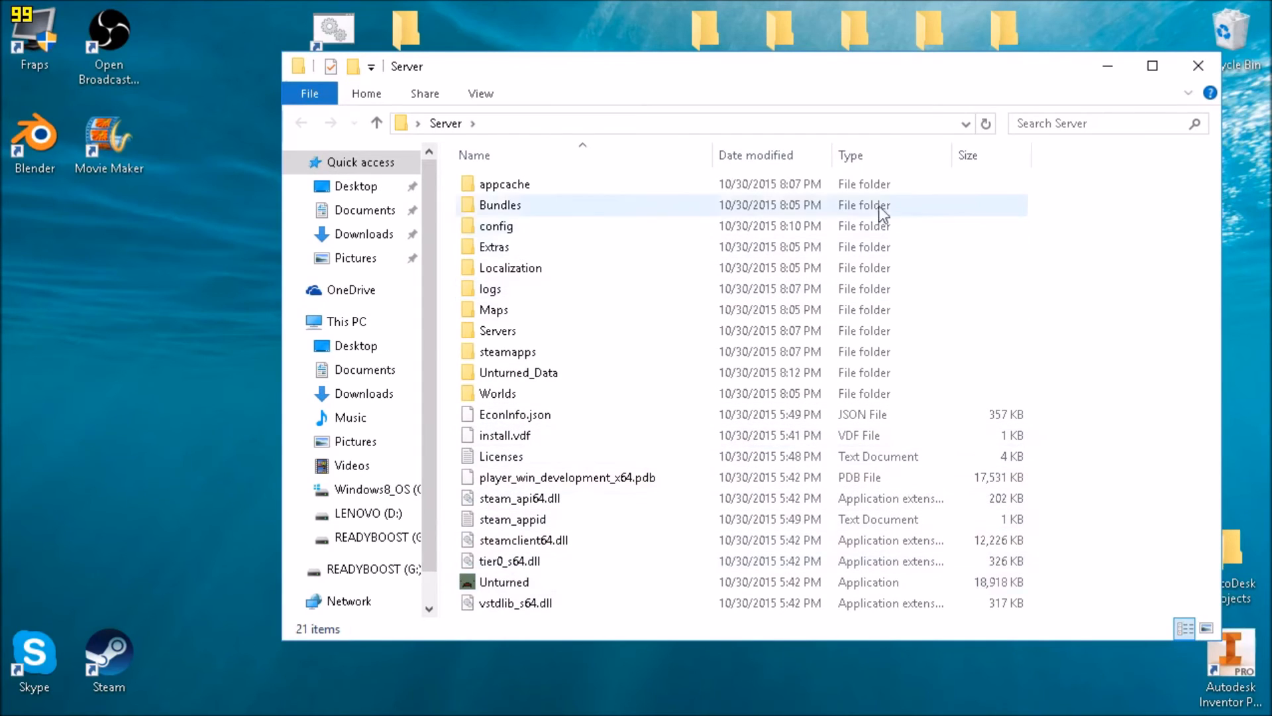
{"action": "left_click_drag", "start_coordinate": [967, 72], "coordinate": [1176, 64]}
{"action": "left_click", "coordinate": [406, 343]}
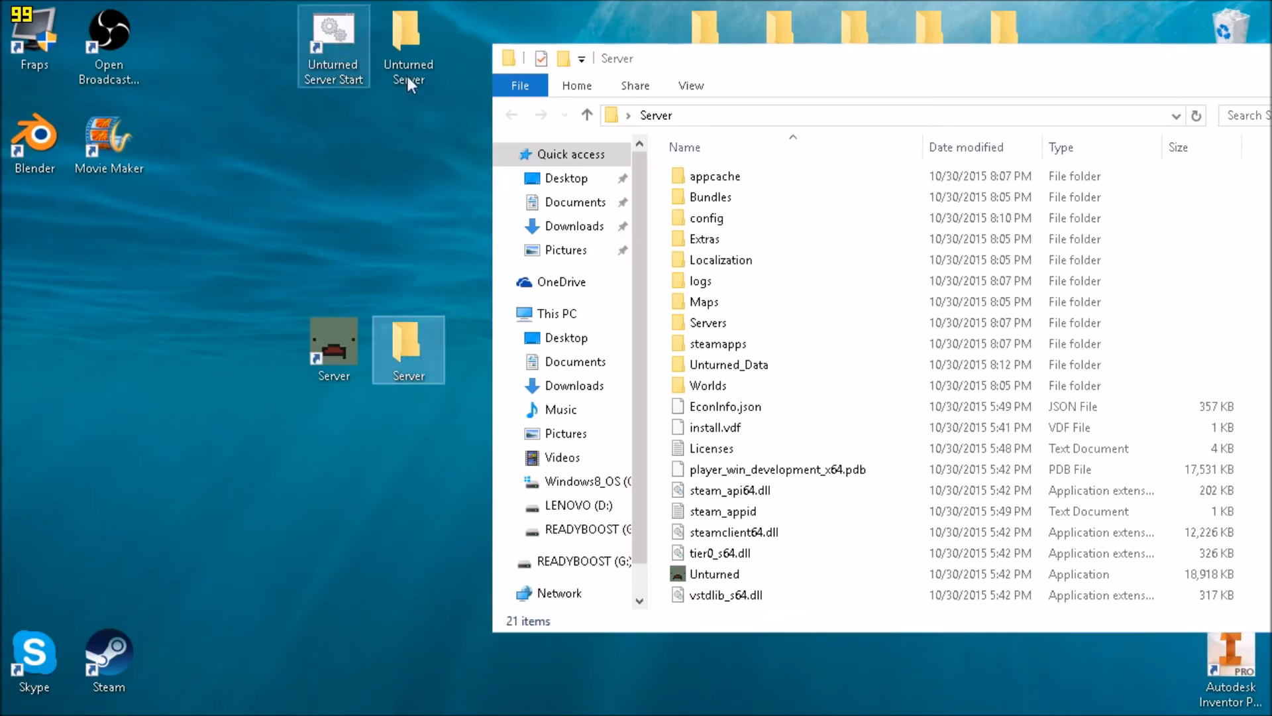
{"action": "right_click", "coordinate": [1263, 293]}
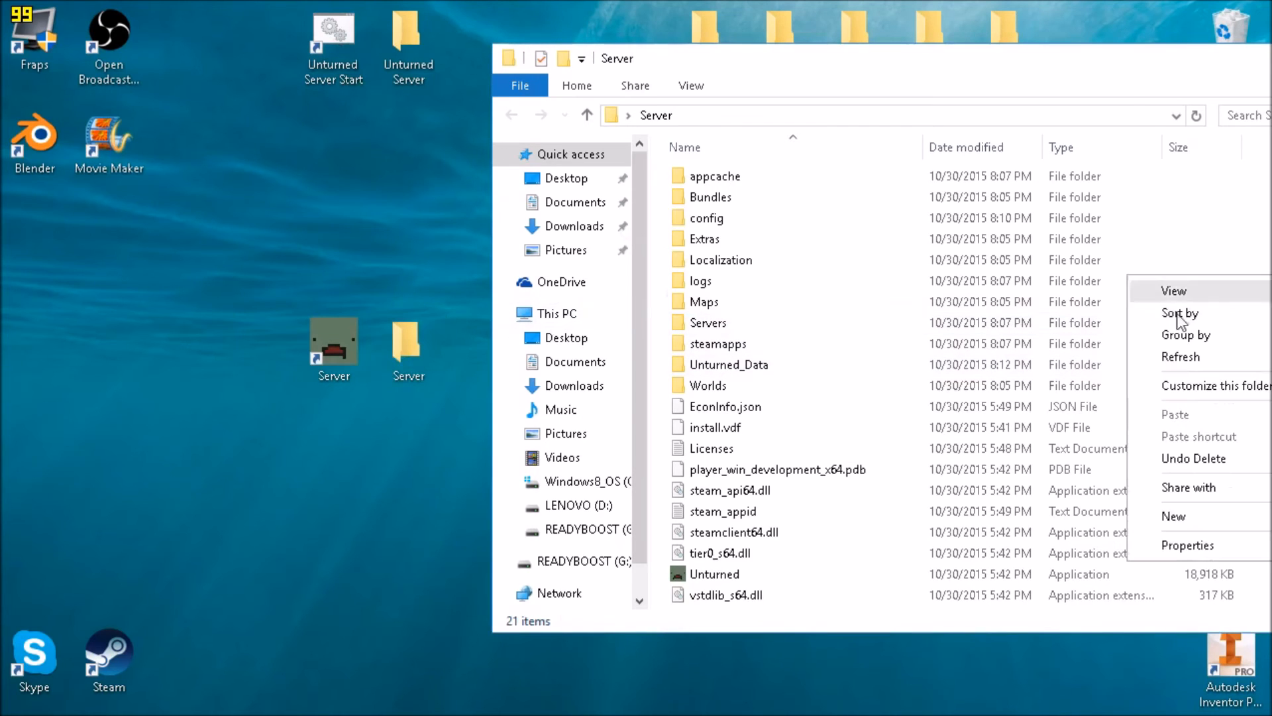
{"action": "mouse_move", "coordinate": [1210, 523]}
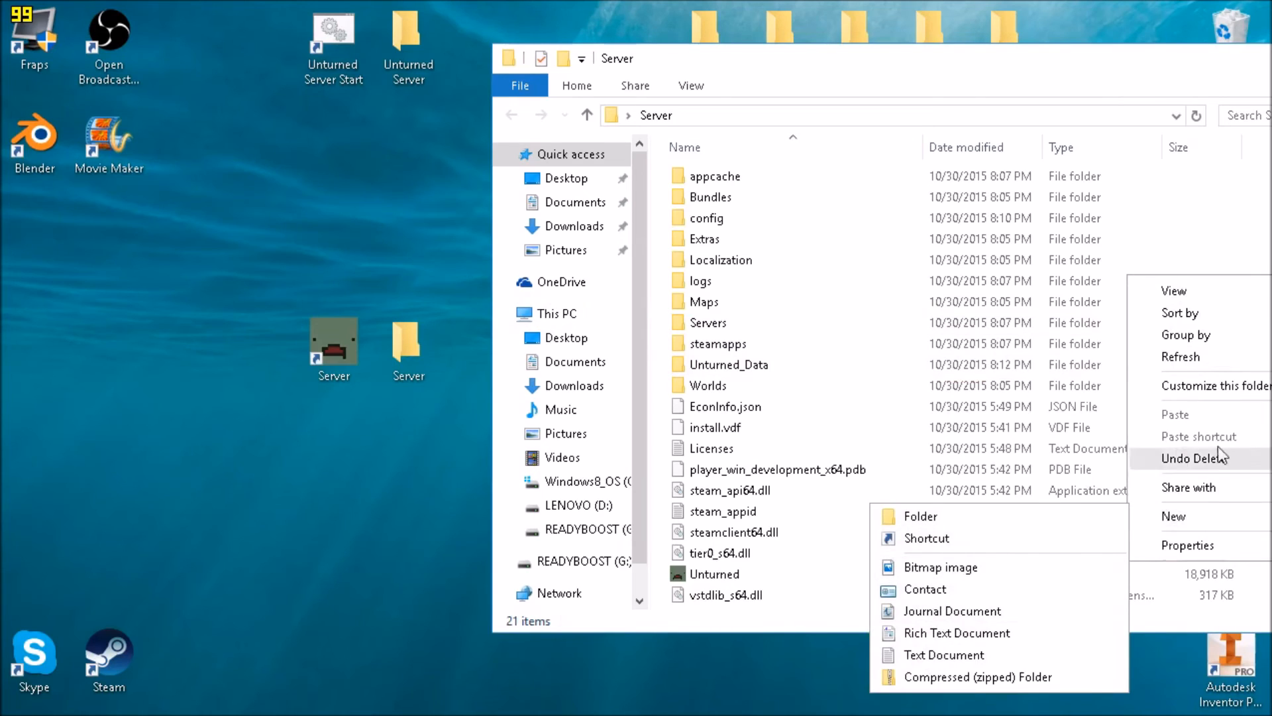
{"action": "left_click", "coordinate": [1141, 361]}
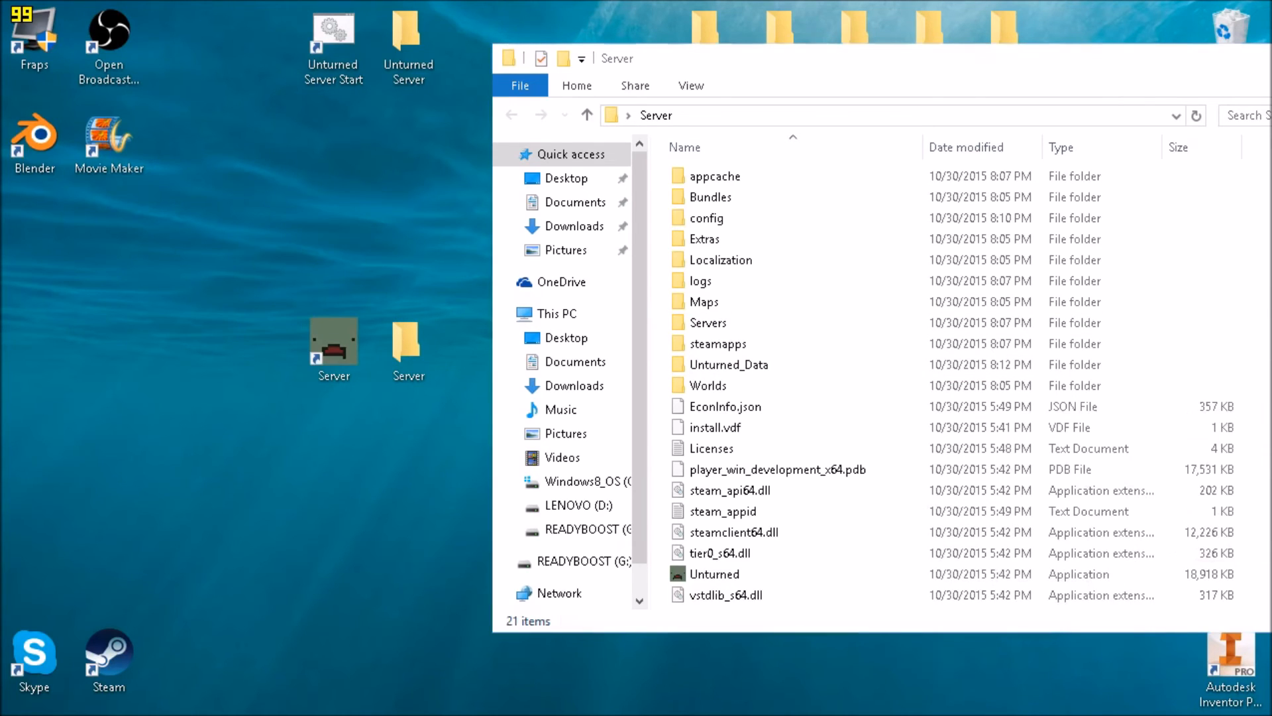
Search for Notepad, open a blank document and move its window clear of the Server shortcut
{"action": "key", "text": "super+s"}
{"action": "type", "text": "note"}
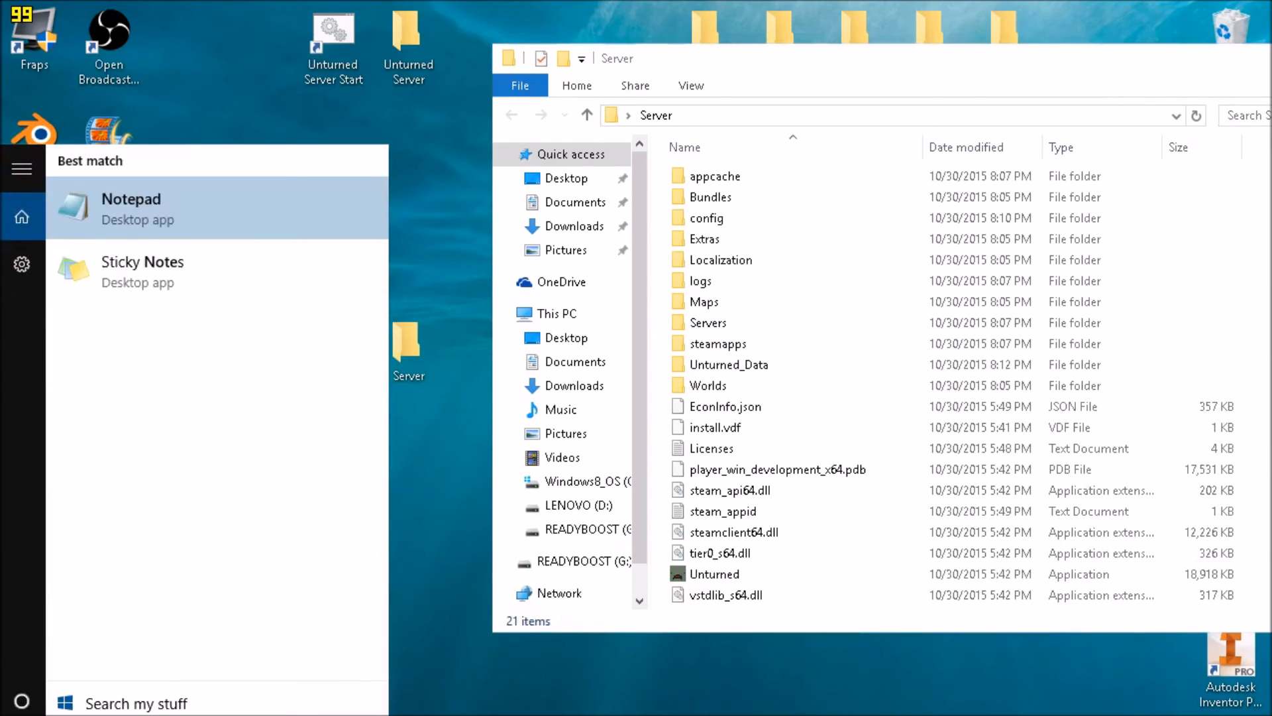
{"action": "left_click", "coordinate": [196, 197]}
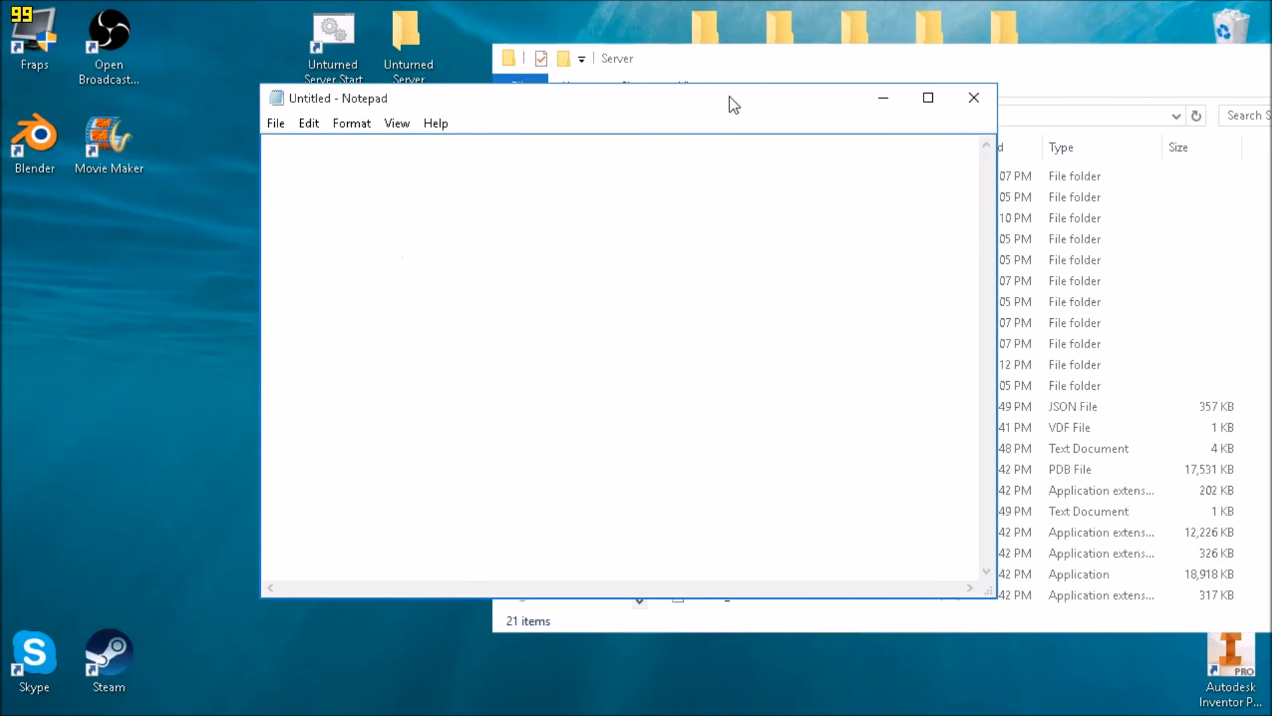
{"action": "left_click_drag", "start_coordinate": [358, 96], "coordinate": [469, 87]}
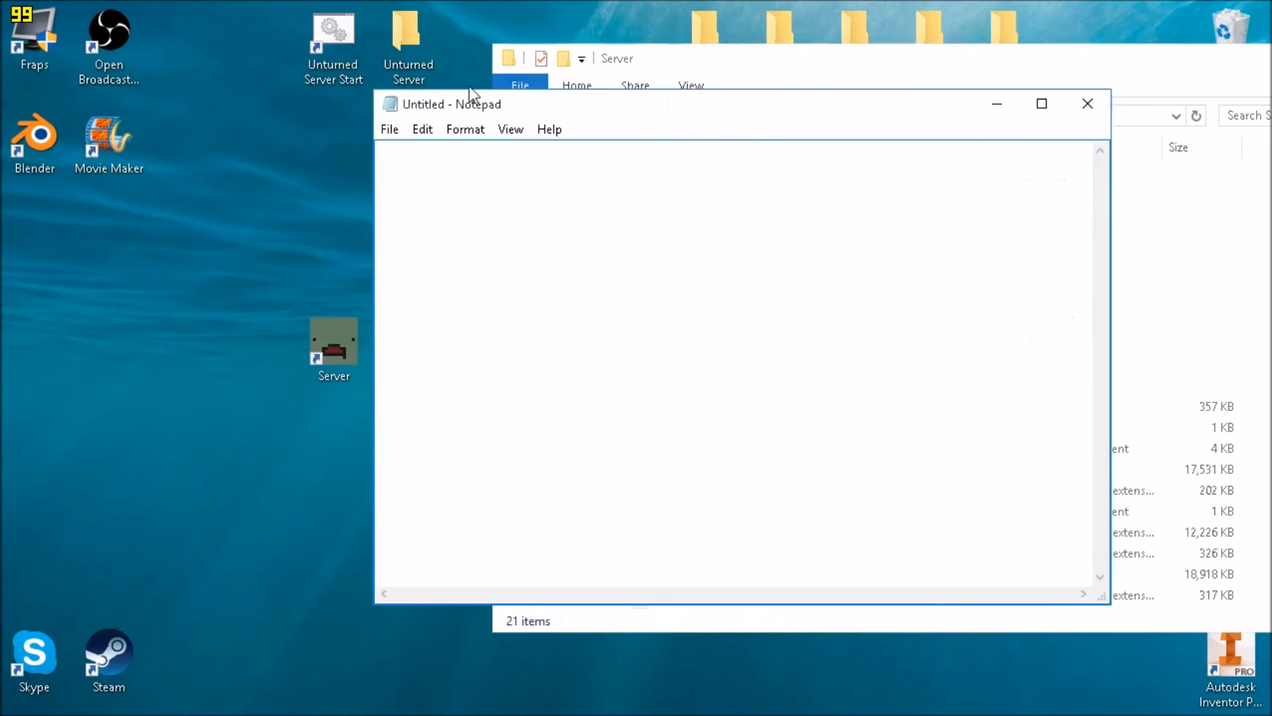
Open the Unturned Server Start script for editing, copy its entire contents and paste them into the blank Notepad document
{"action": "left_click", "coordinate": [361, 46]}
{"action": "right_click", "coordinate": [341, 42]}
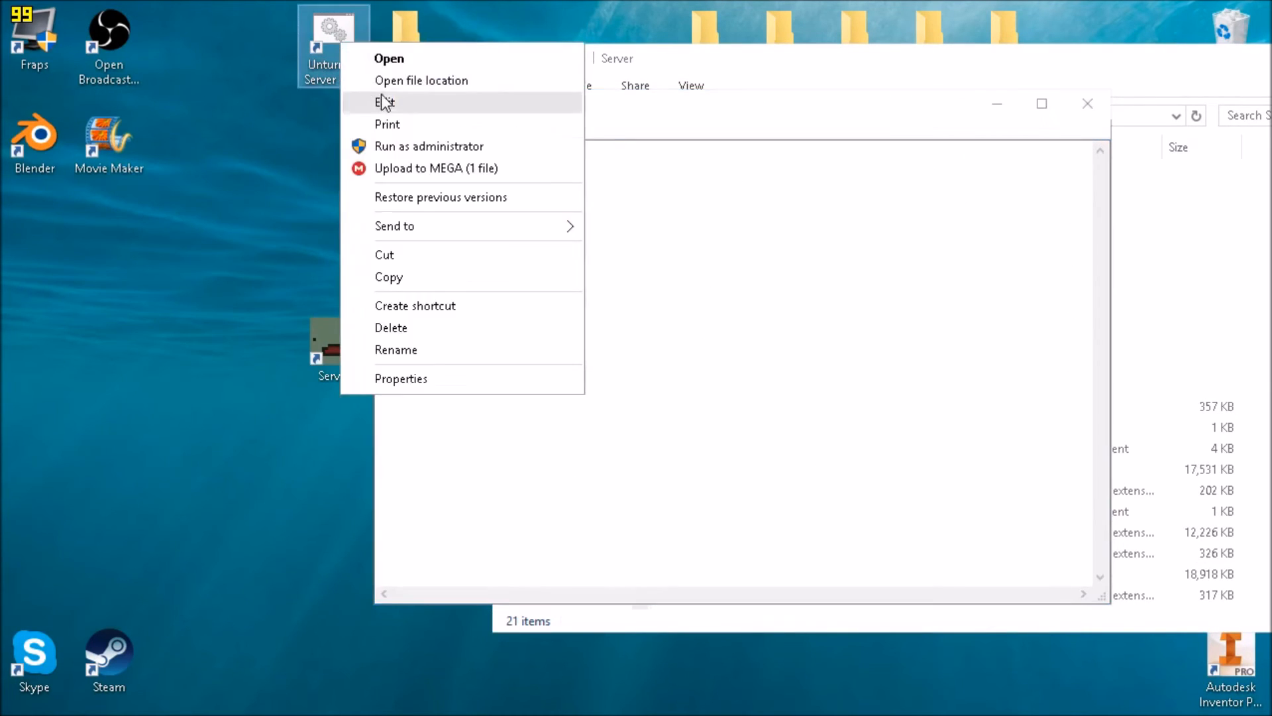
{"action": "left_click", "coordinate": [364, 102]}
{"action": "left_click_drag", "start_coordinate": [497, 441], "coordinate": [422, 353]}
{"action": "left_click", "coordinate": [277, 152]}
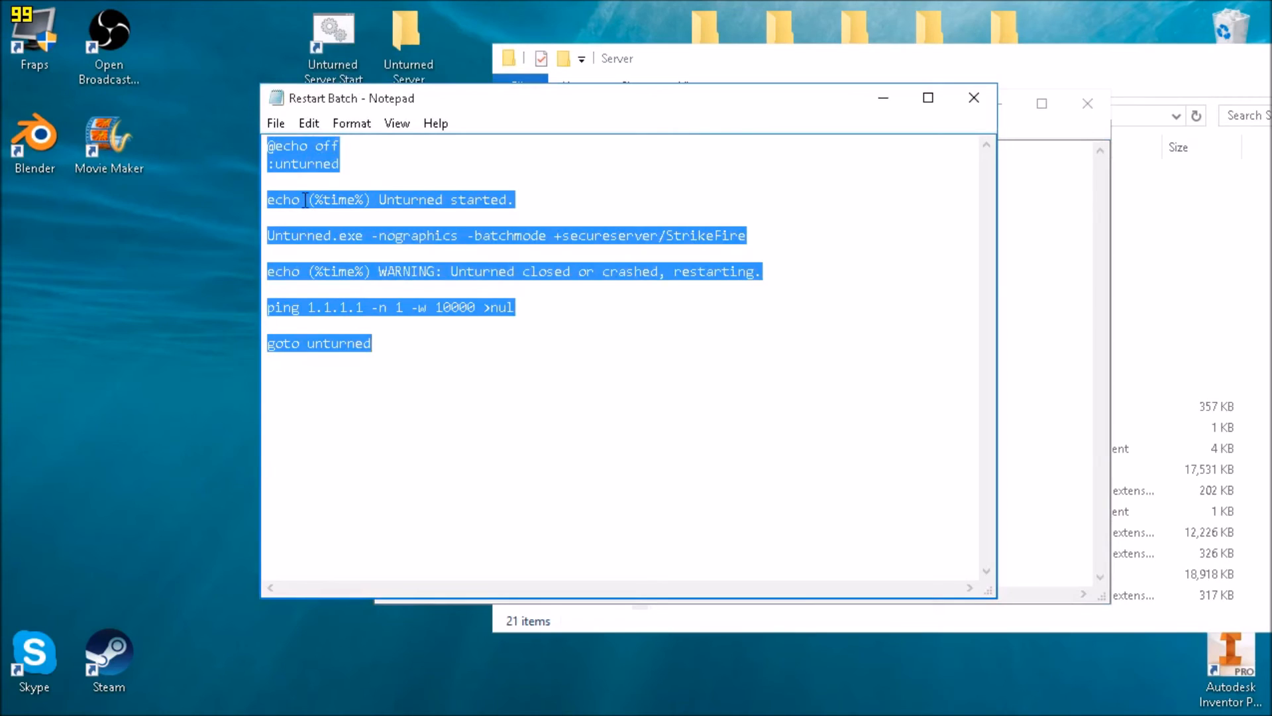
{"action": "left_click_drag", "start_coordinate": [495, 414], "coordinate": [268, 145]}
{"action": "key", "text": "ctrl+c"}
{"action": "left_click", "coordinate": [974, 98]}
{"action": "key", "text": "ctrl+v"}
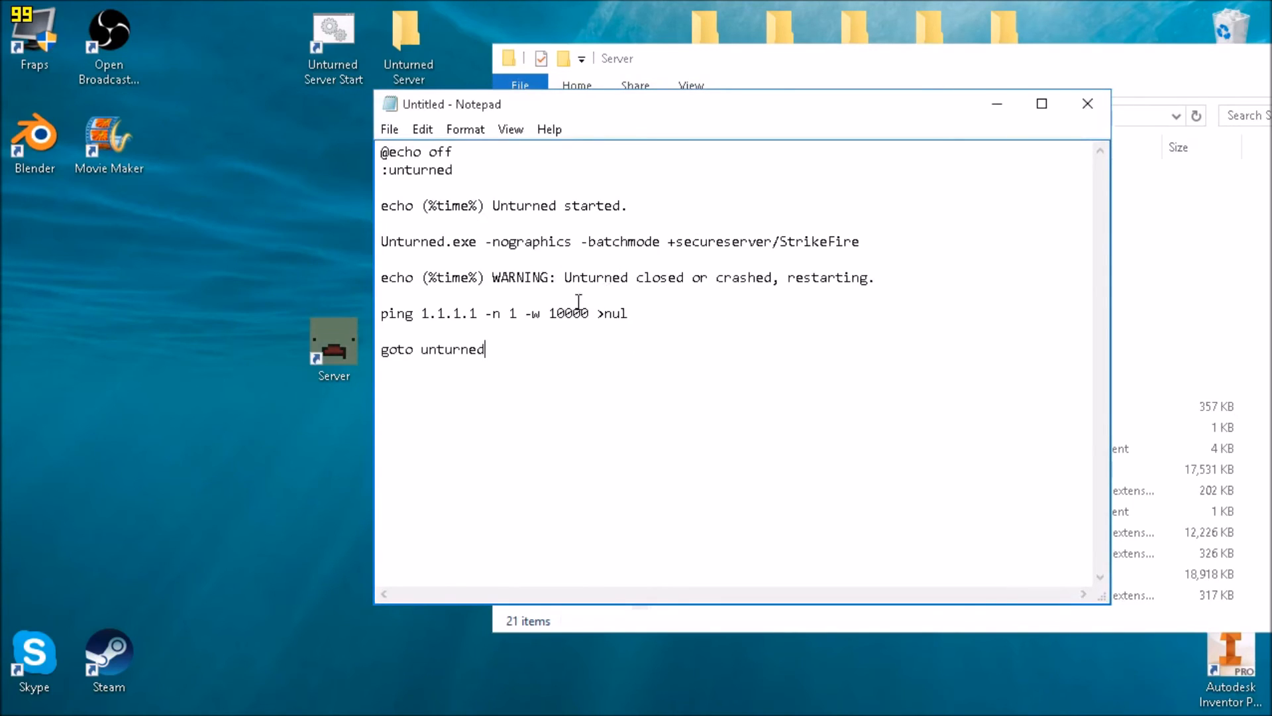
Replace the server name StrikeFire in the pasted script's Unturned.exe launch line with TestServer
{"action": "double_click", "coordinate": [785, 243]}
{"action": "type", "text": "TestServer"}
{"action": "left_click", "coordinate": [734, 347]}
Save the script as AutoRestart.bat with the All Files type in the desktop's Server folder, and close Notepad
{"action": "key", "text": "ctrl+s"}
{"action": "left_click", "coordinate": [611, 538]}
{"action": "left_click", "coordinate": [603, 574]}
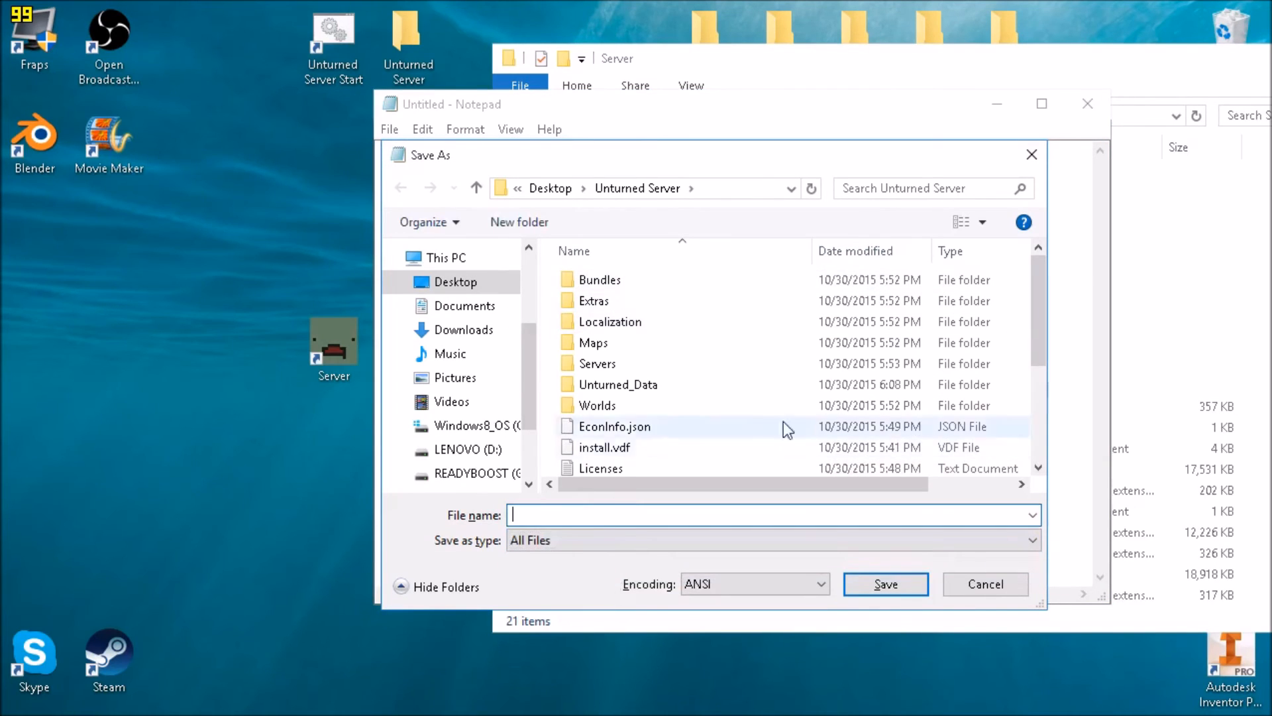
{"action": "left_click", "coordinate": [567, 189]}
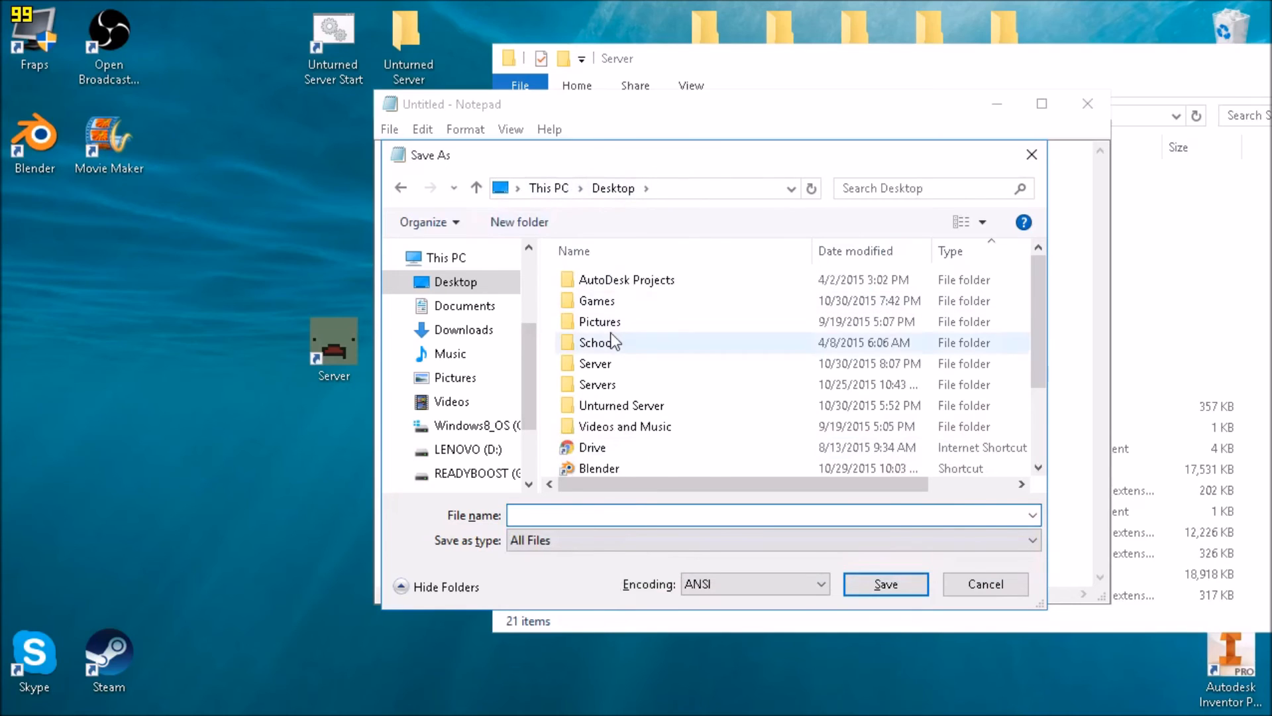
{"action": "scroll", "coordinate": [613, 337], "scroll_direction": "down", "scroll_amount": 1}
{"action": "double_click", "coordinate": [619, 316]}
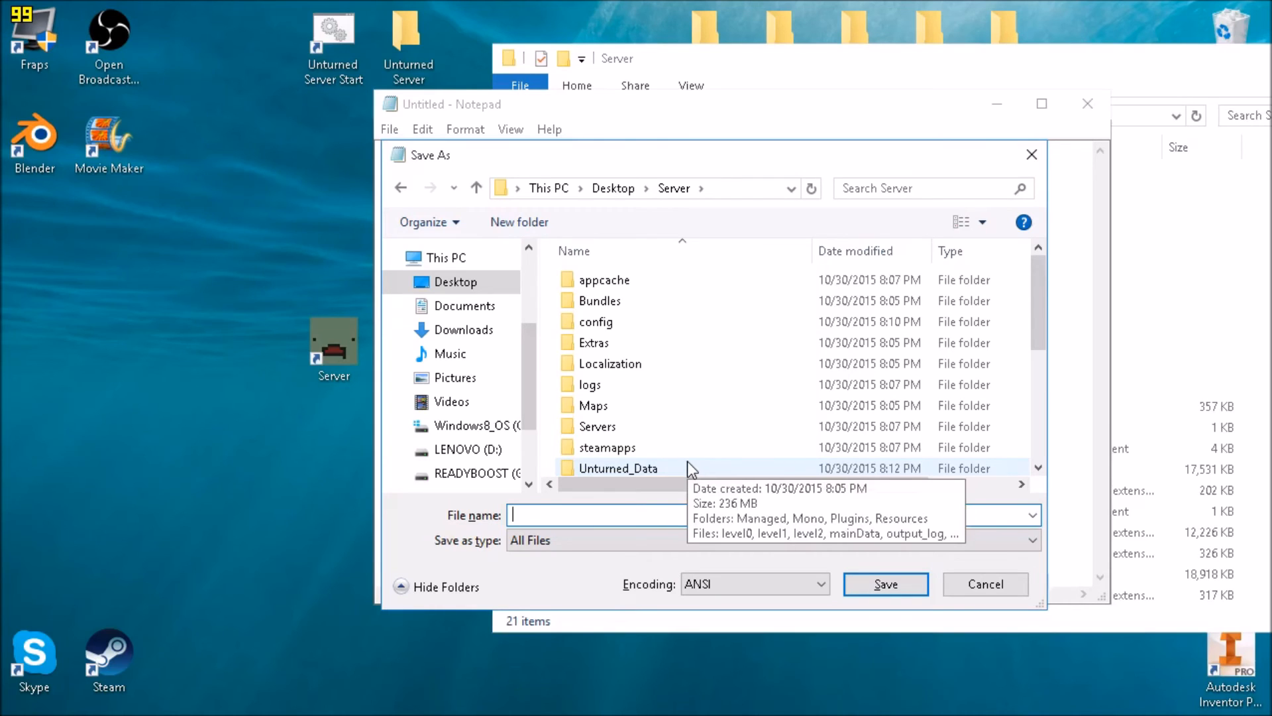
{"action": "type", "text": "AutoRestart"}
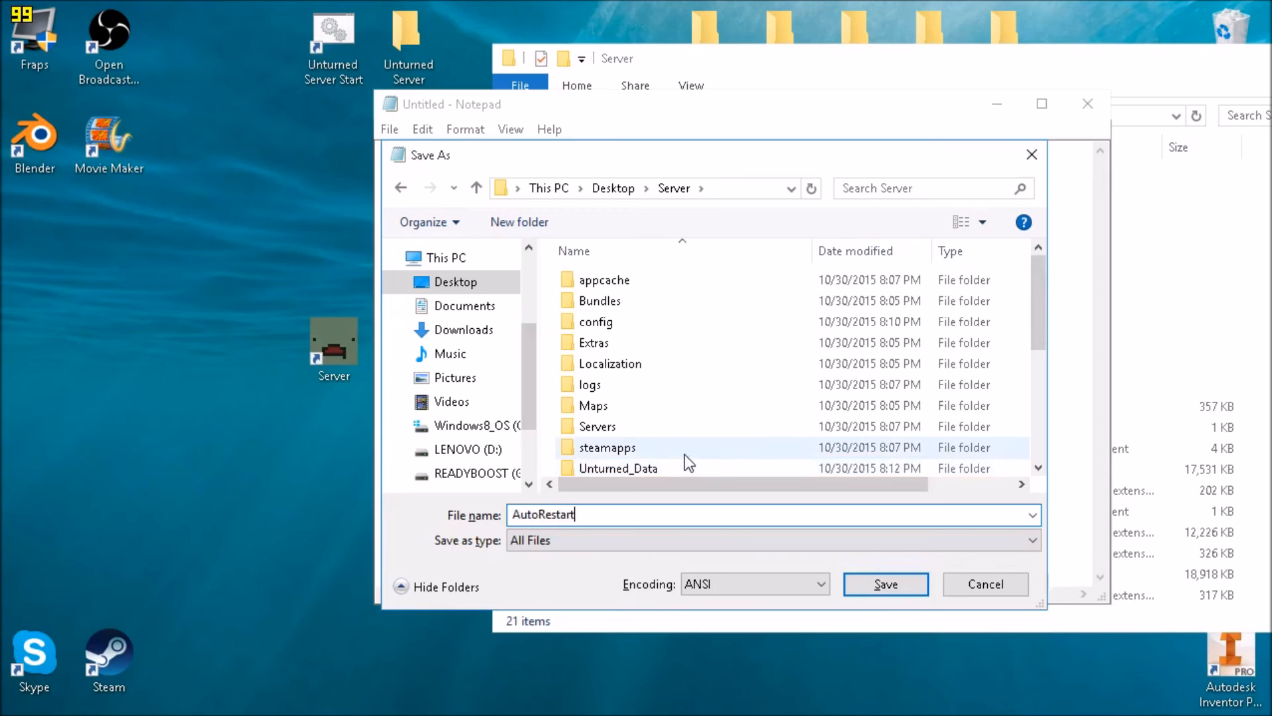
{"action": "type", "text": ".bat"}
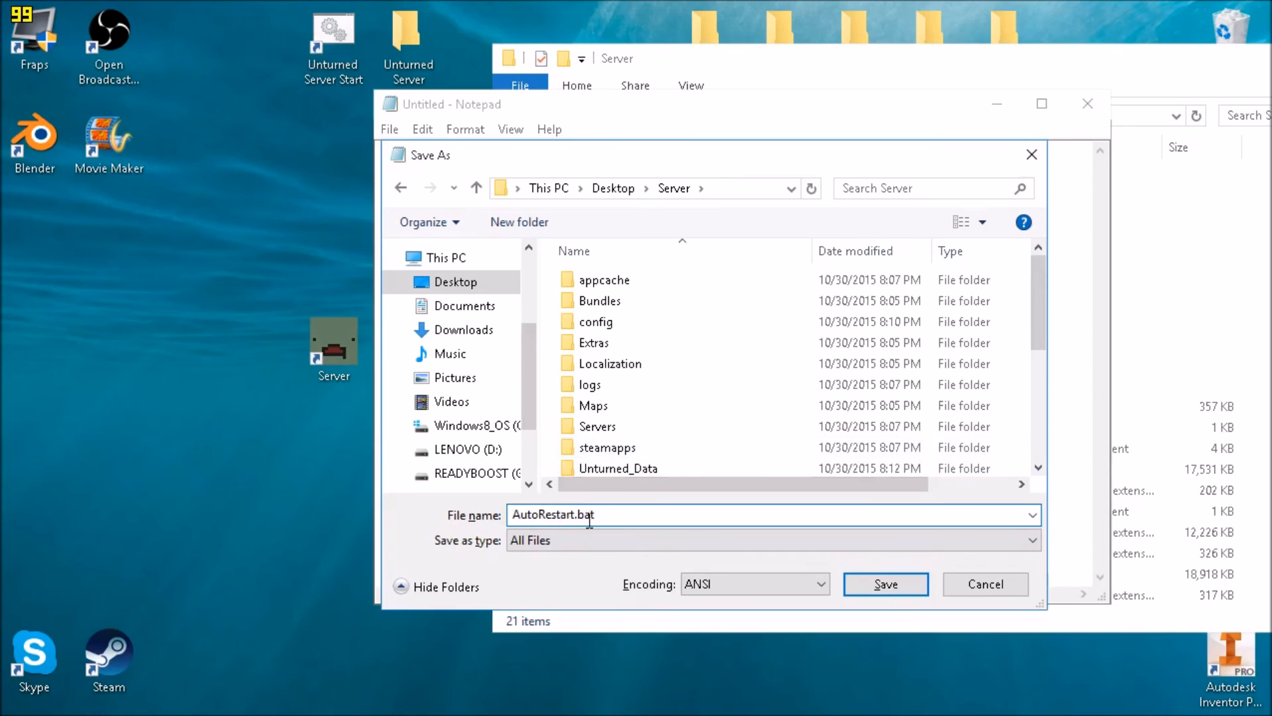
{"action": "left_click", "coordinate": [894, 583]}
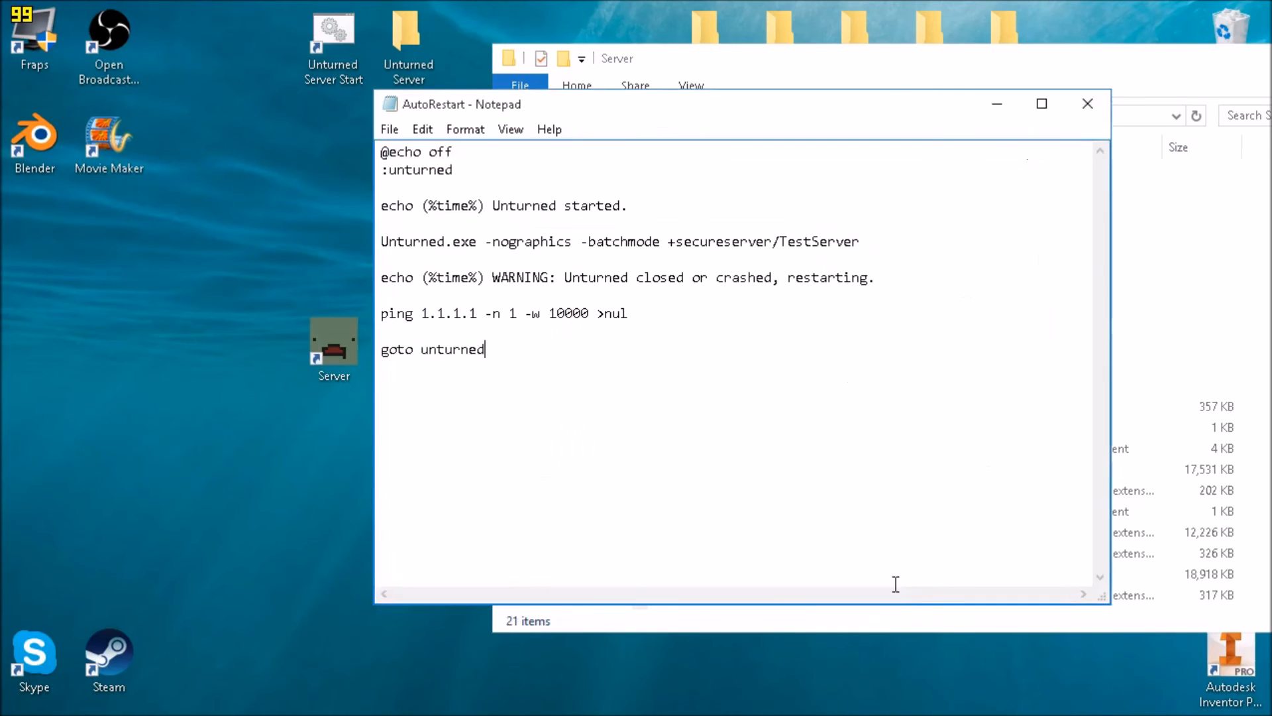
{"action": "left_click", "coordinate": [1087, 103]}
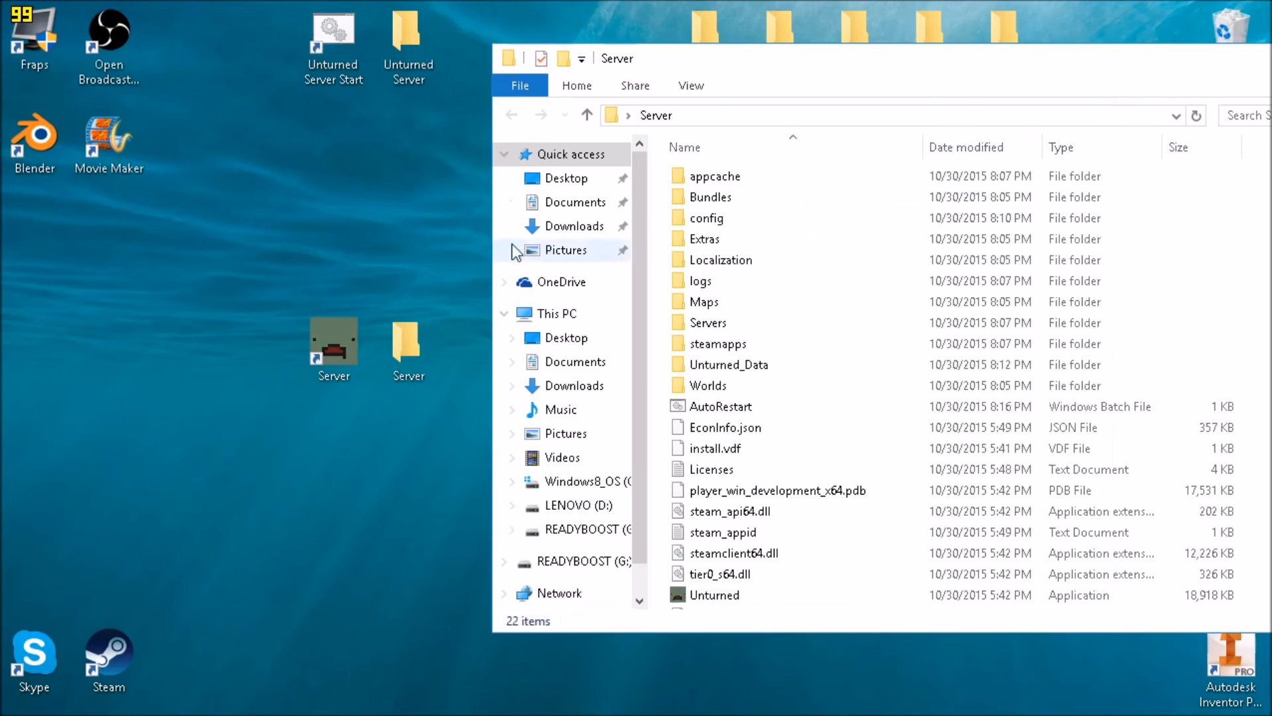
Locate AutoRestart in the Server folder and delete the old Server shortcut from the desktop
{"action": "scroll", "coordinate": [795, 398], "scroll_direction": "down", "scroll_amount": 1}
{"action": "left_click", "coordinate": [741, 392]}
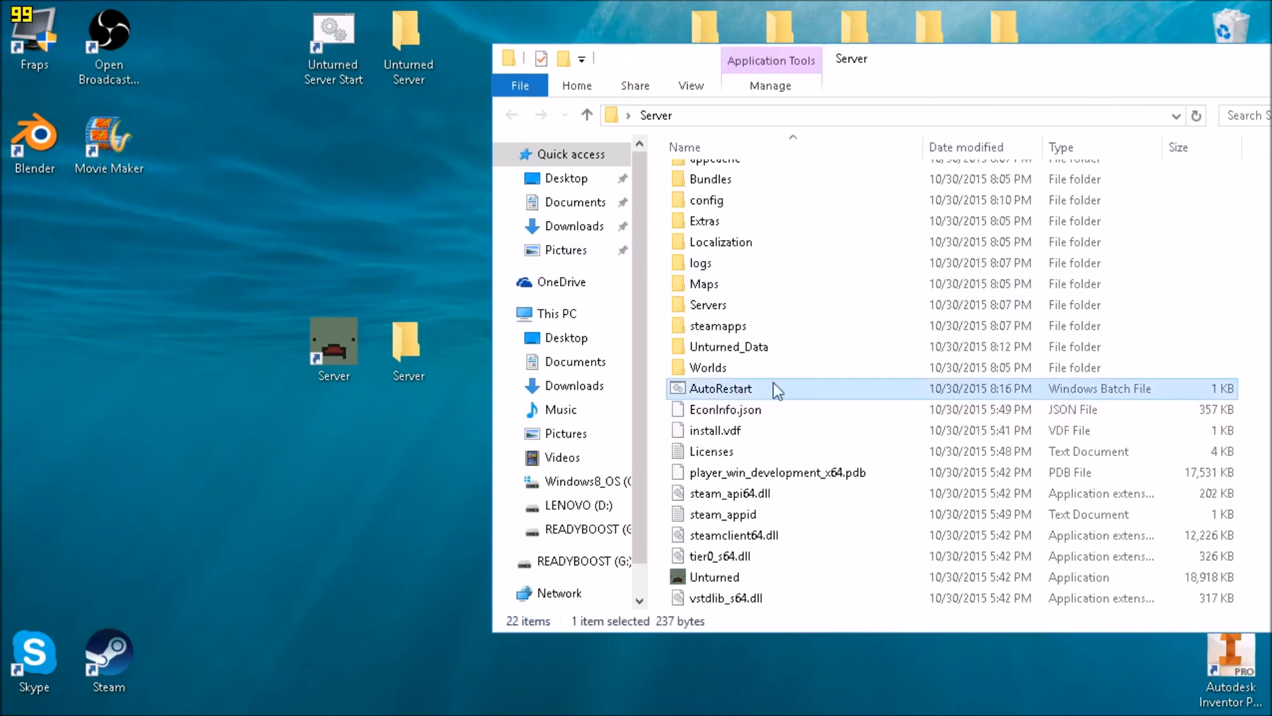
{"action": "right_click", "coordinate": [706, 395]}
{"action": "left_click", "coordinate": [334, 345]}
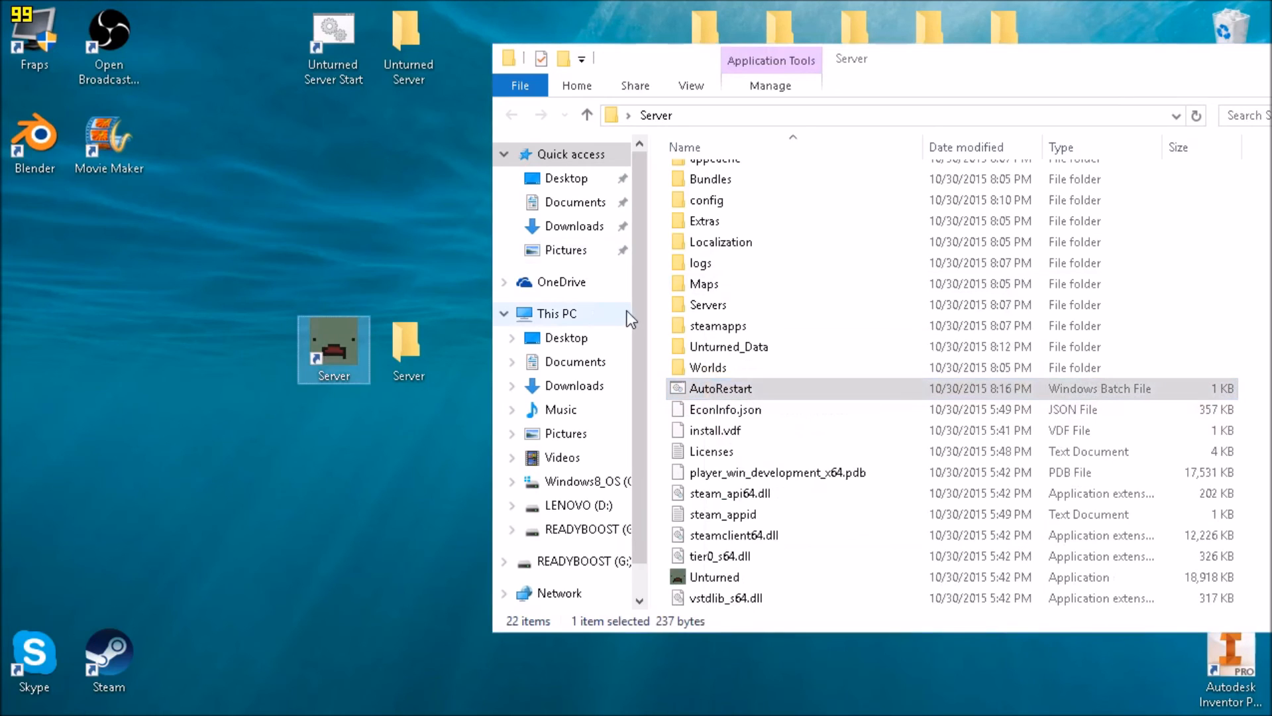
{"action": "key", "text": "Delete"}
Create a shortcut to the AutoRestart batch file inside the Server folder
{"action": "right_click", "coordinate": [717, 388]}
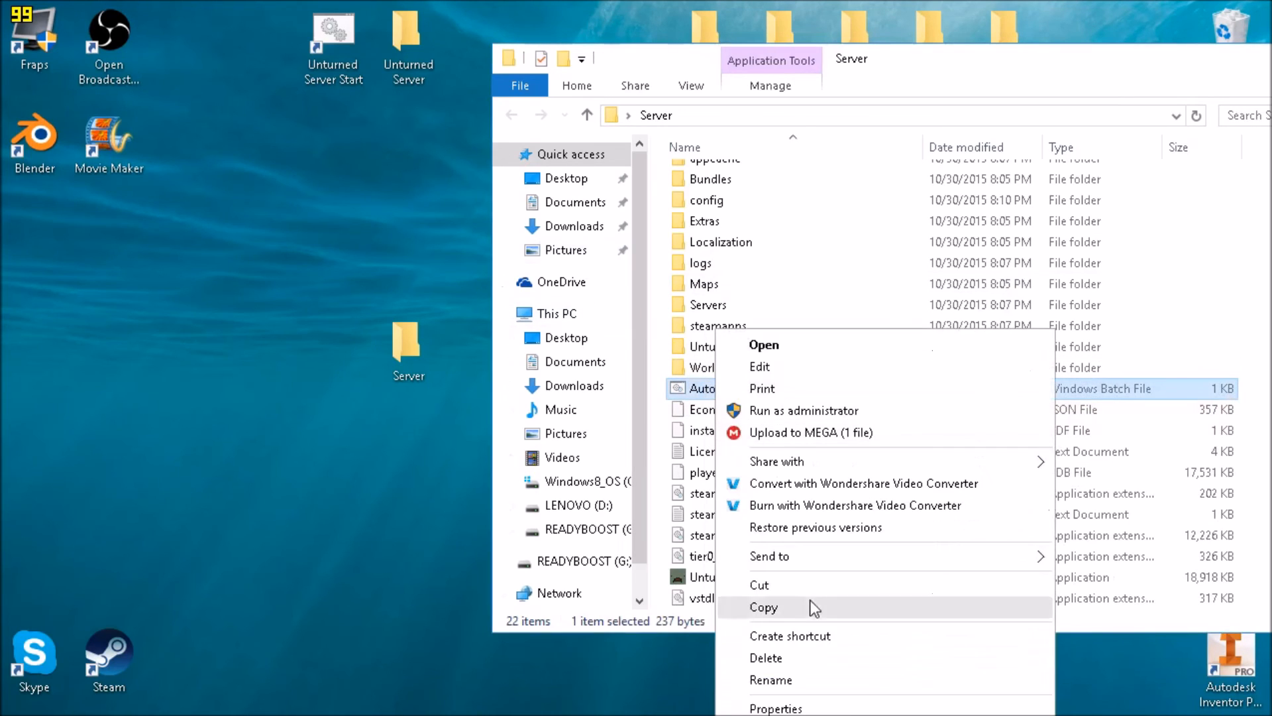
{"action": "left_click", "coordinate": [789, 636]}
{"action": "left_click", "coordinate": [768, 411]}
Try moving the AutoRestart batch file itself to the desktop, renaming it Server Start and running it from there
{"action": "left_click_drag", "start_coordinate": [767, 411], "coordinate": [269, 396]}
{"action": "right_click", "coordinate": [269, 397]}
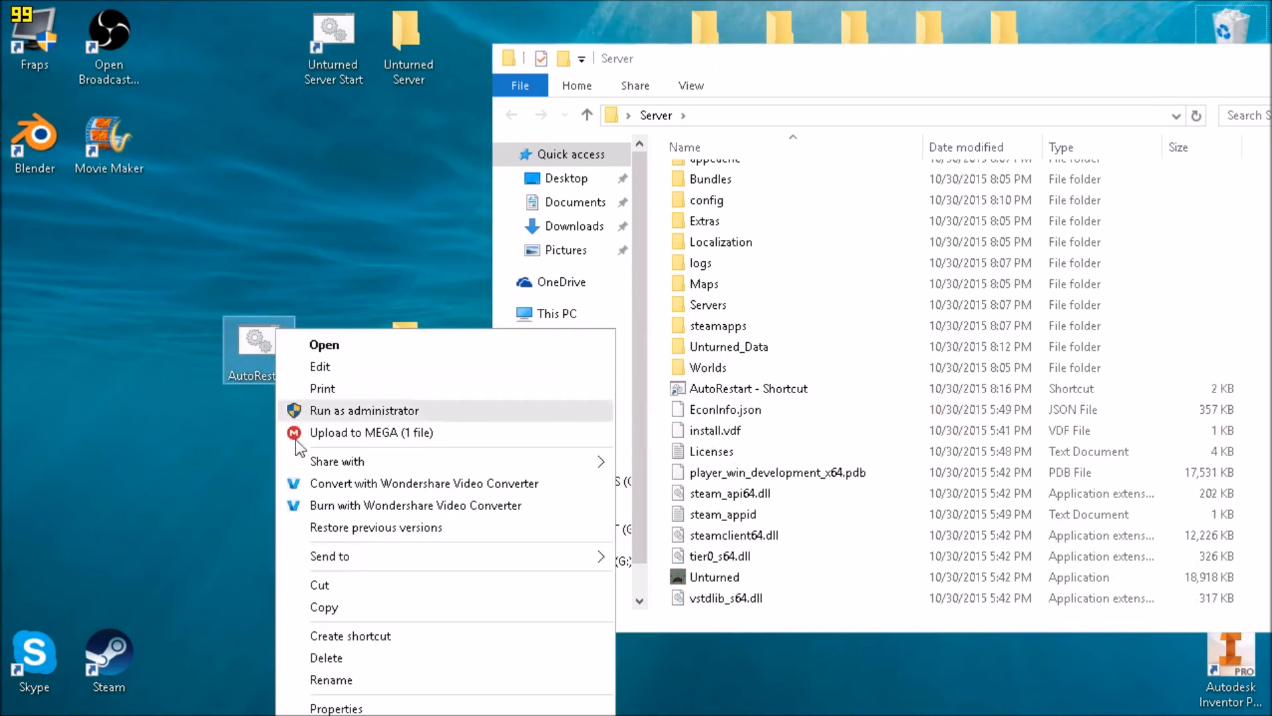
{"action": "left_click", "coordinate": [373, 681]}
{"action": "type", "text": "Server"}
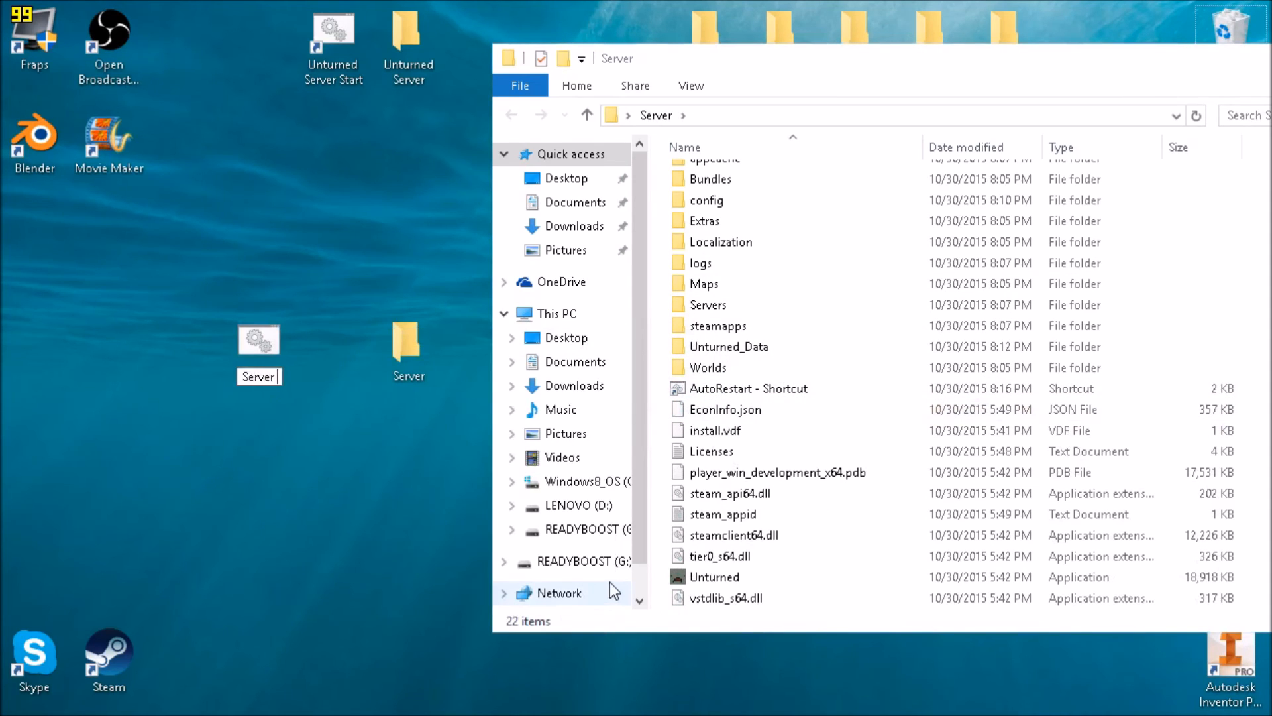
{"action": "type", "text": " Start"}
{"action": "key", "text": "Return"}
{"action": "left_click_drag", "start_coordinate": [281, 336], "coordinate": [355, 336]}
{"action": "double_click", "coordinate": [336, 356]}
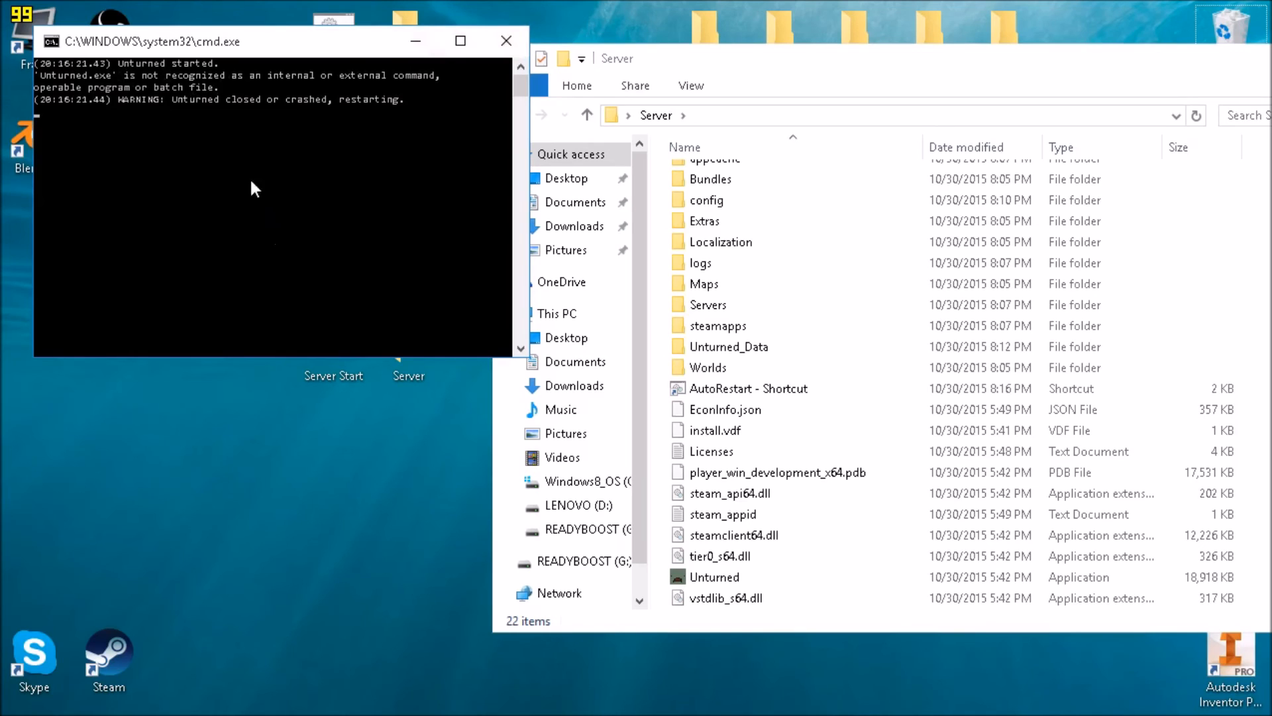
{"action": "left_click", "coordinate": [506, 42]}
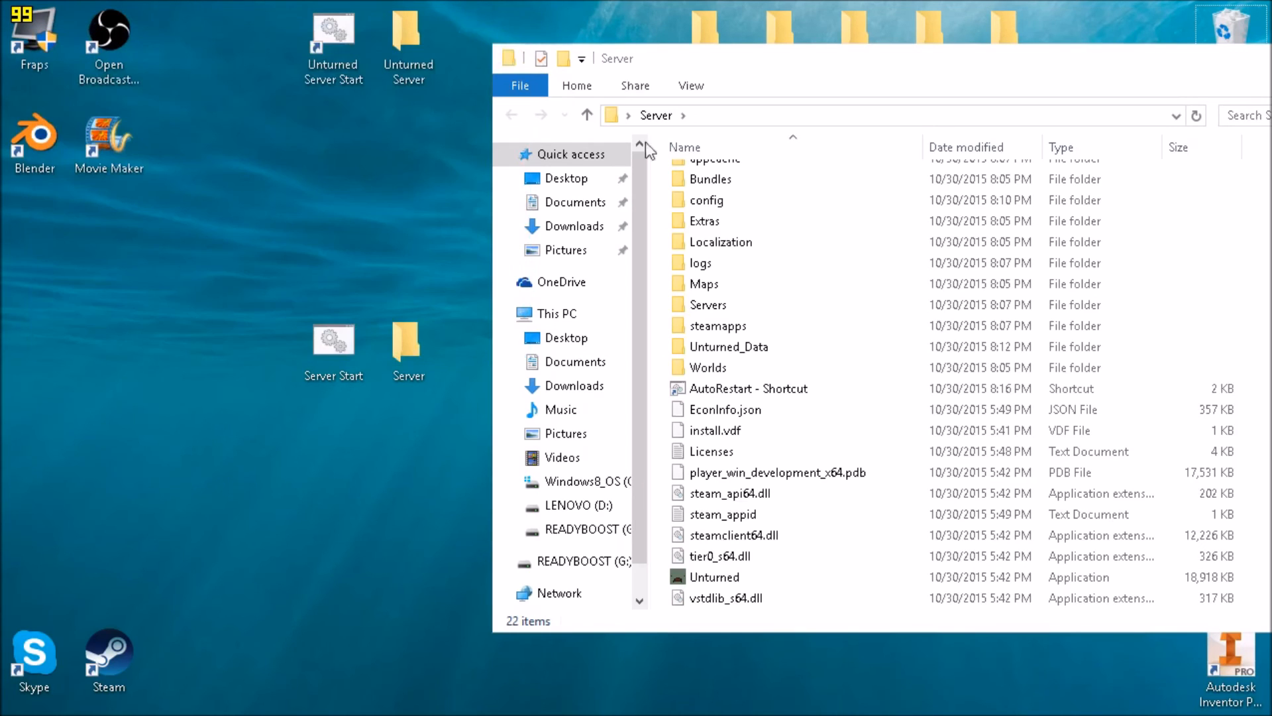
Move the Server Start batch file from the desktop back into the Server folder and rename it AutoRestart
{"action": "right_click", "coordinate": [732, 388]}
{"action": "left_click_drag", "start_coordinate": [331, 358], "coordinate": [1203, 361]}
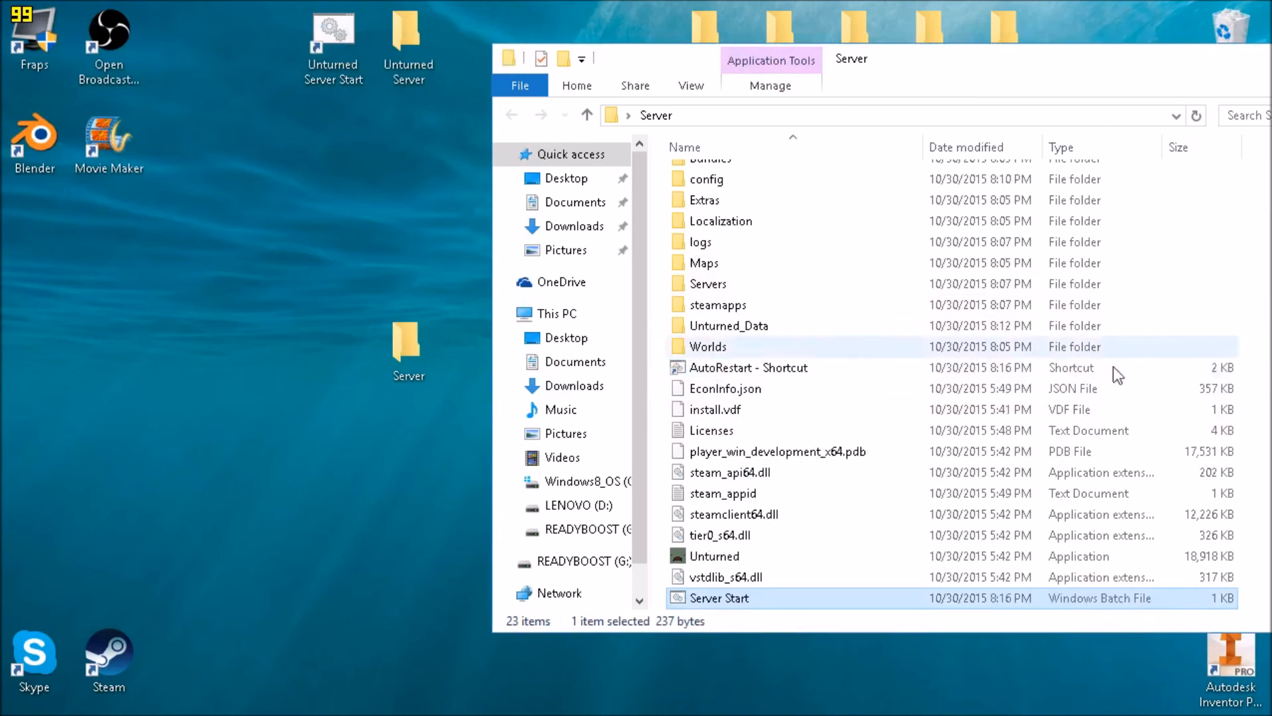
{"action": "right_click", "coordinate": [725, 598]}
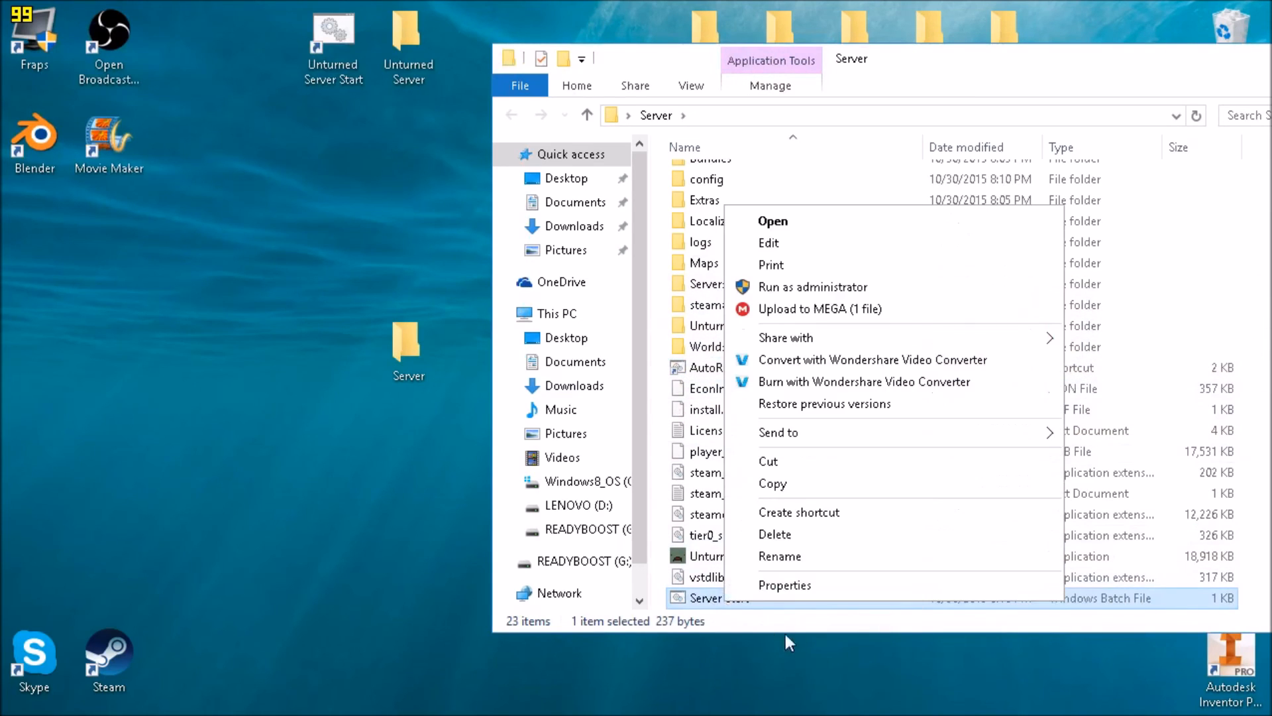
{"action": "left_click", "coordinate": [787, 558]}
{"action": "type", "text": "Auto"}
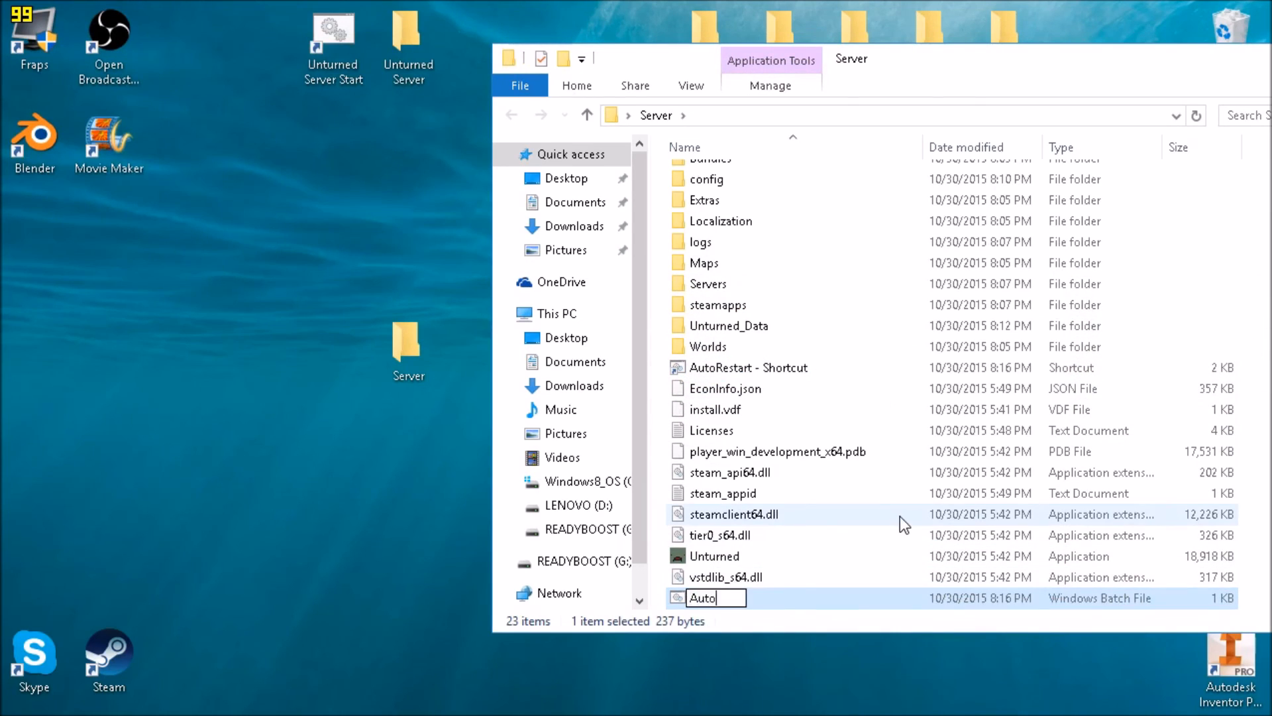
{"action": "type", "text": "Restart"}
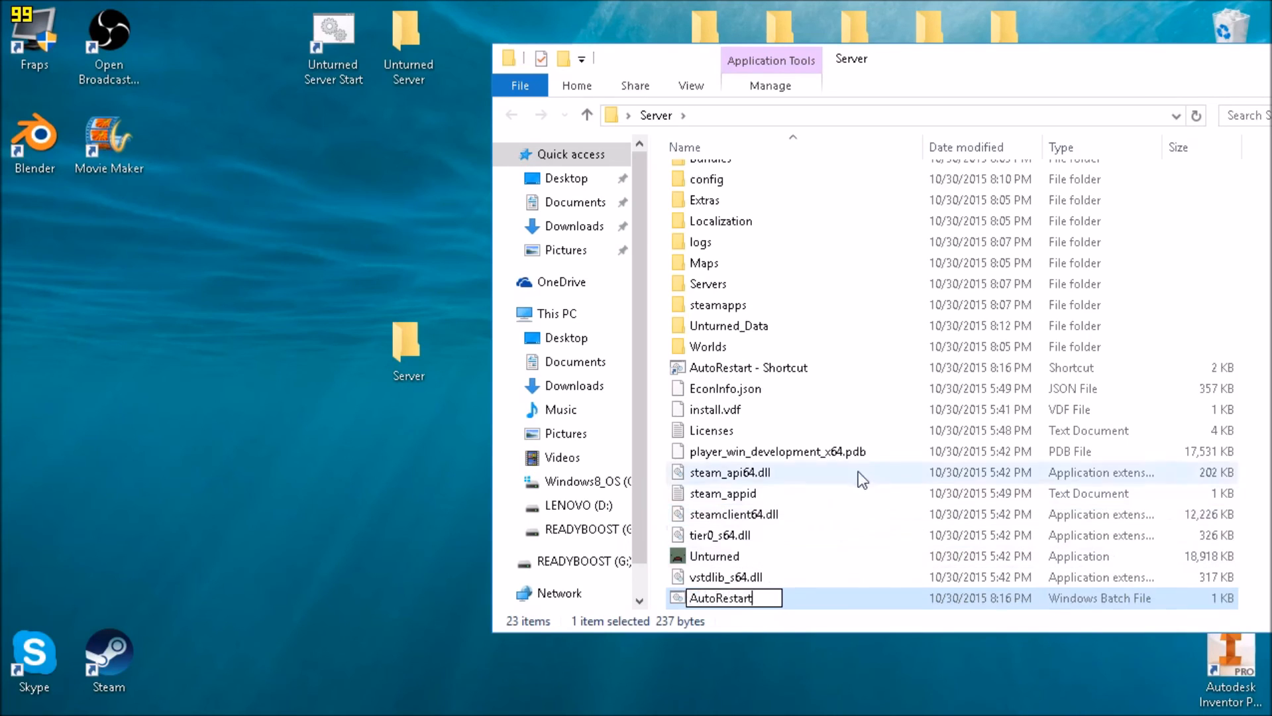
{"action": "key", "text": "Return"}
Move the AutoRestart shortcut from the Server folder to the desktop and rename it Server Start
{"action": "left_click_drag", "start_coordinate": [733, 369], "coordinate": [353, 356]}
{"action": "right_click", "coordinate": [352, 356]}
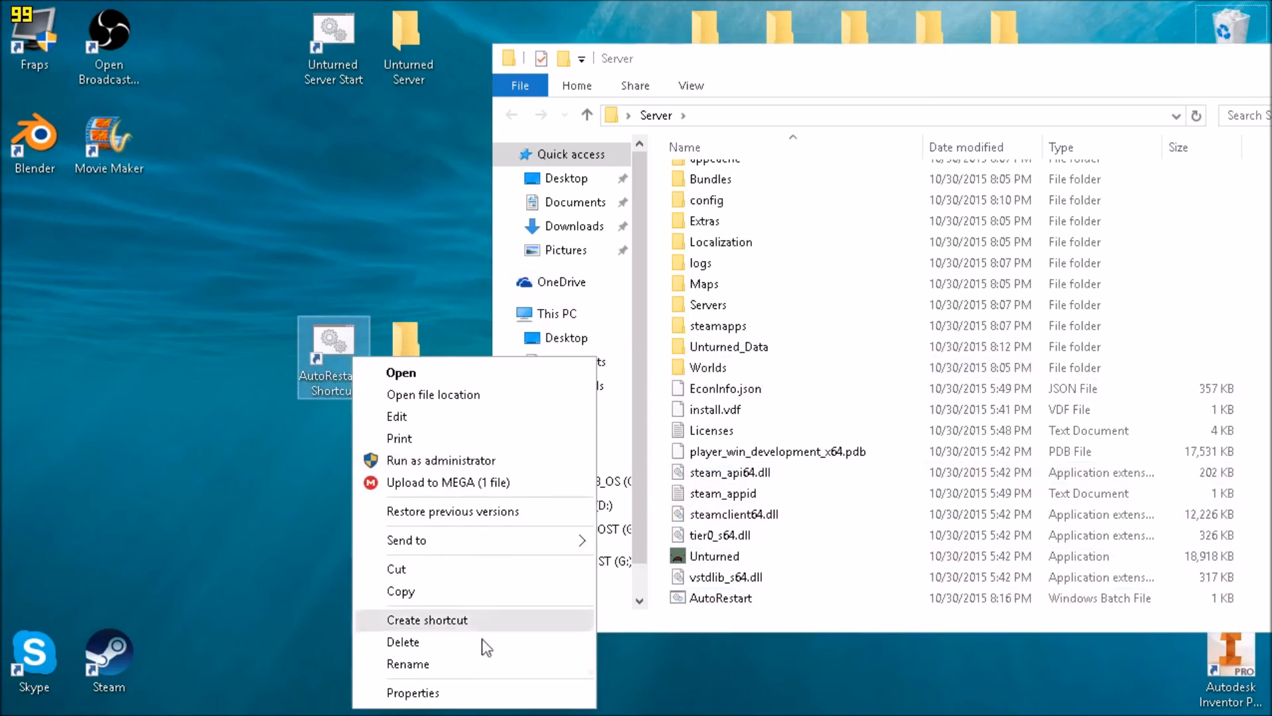
{"action": "left_click", "coordinate": [420, 664]}
{"action": "type", "text": "Server Start"}
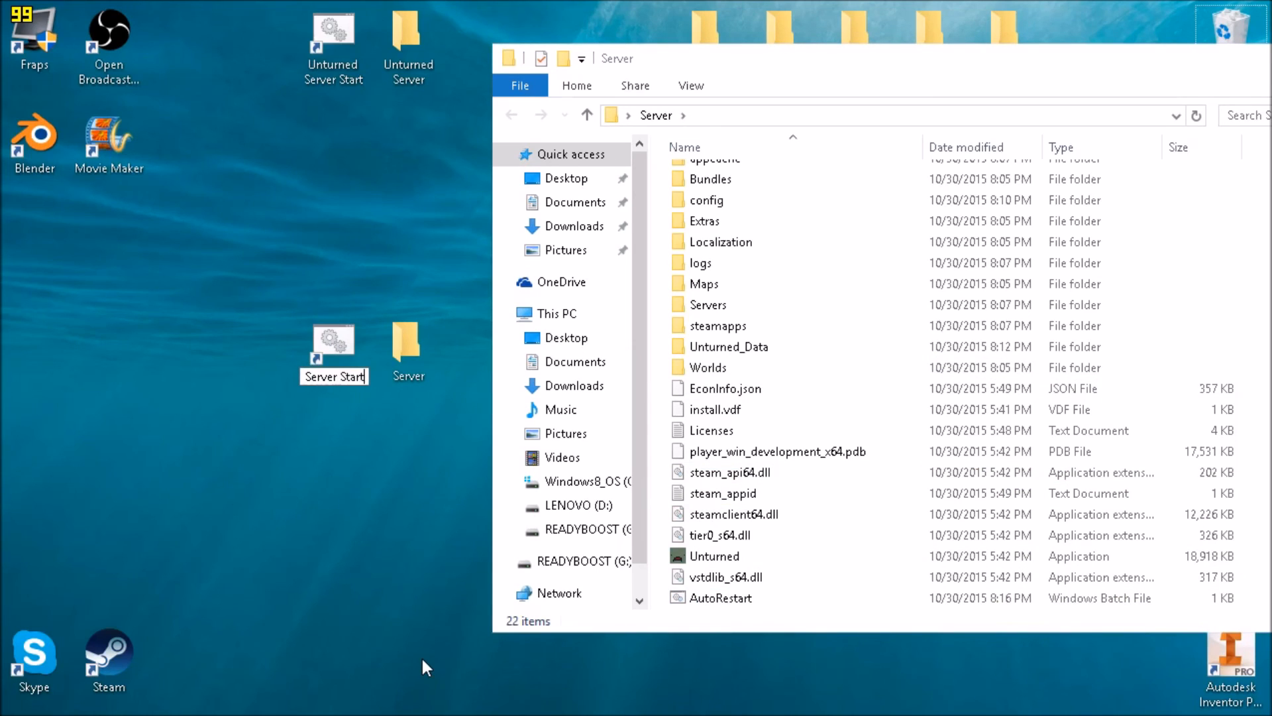
{"action": "key", "text": "Return"}
Launch the server from the Server Start shortcut, close the Server folder and position the TestServer console beside the script window
{"action": "double_click", "coordinate": [356, 335]}
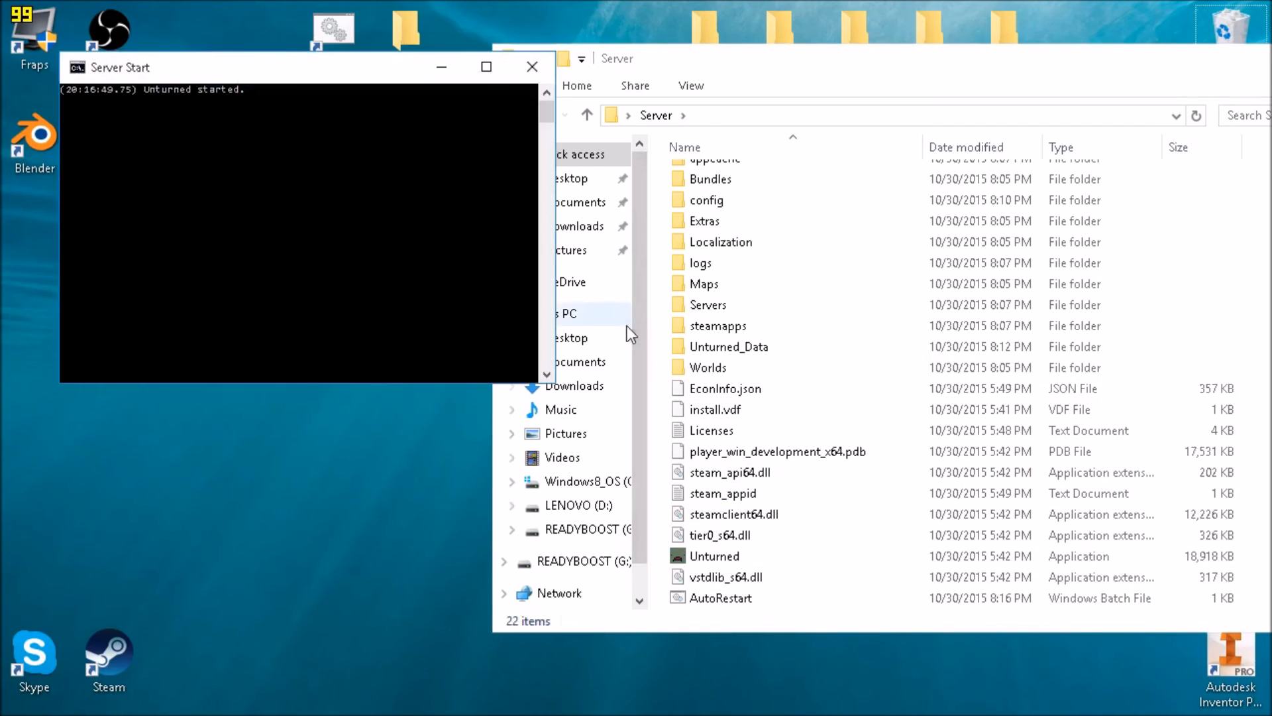
{"action": "left_click_drag", "start_coordinate": [339, 103], "coordinate": [419, 223]}
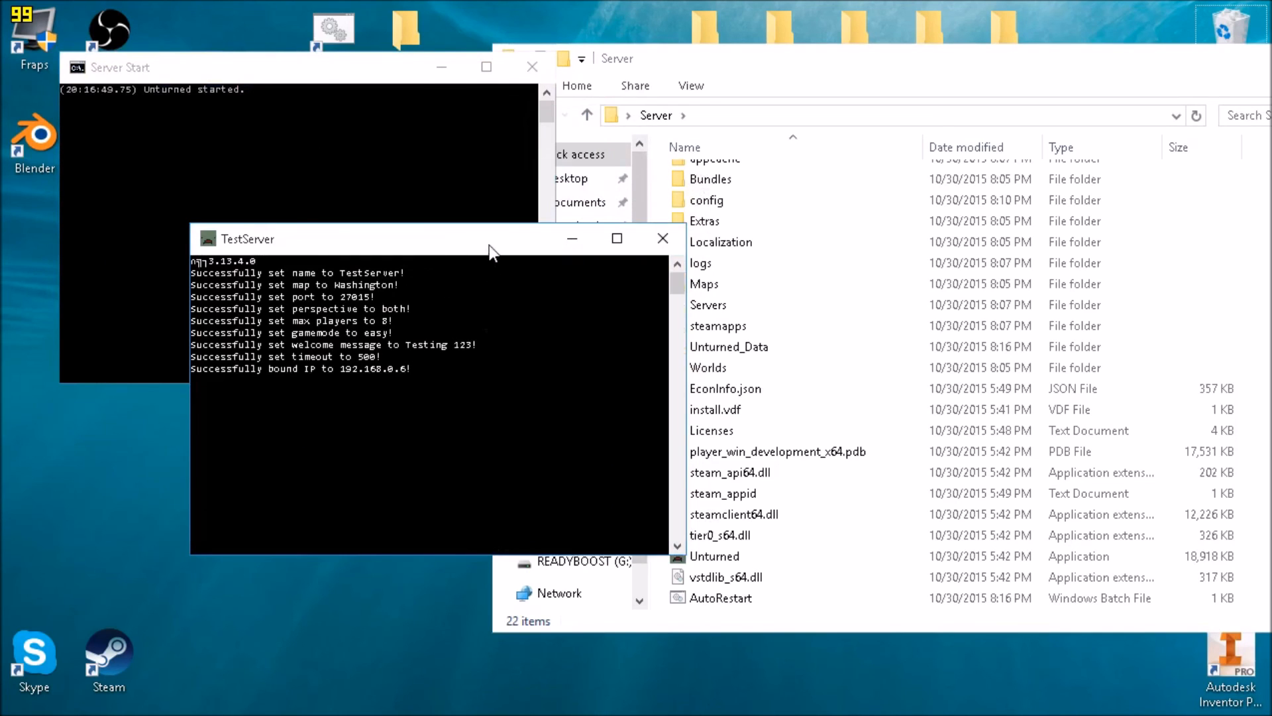
{"action": "left_click_drag", "start_coordinate": [489, 245], "coordinate": [355, 115]}
{"action": "left_click_drag", "start_coordinate": [1223, 61], "coordinate": [1100, 57]}
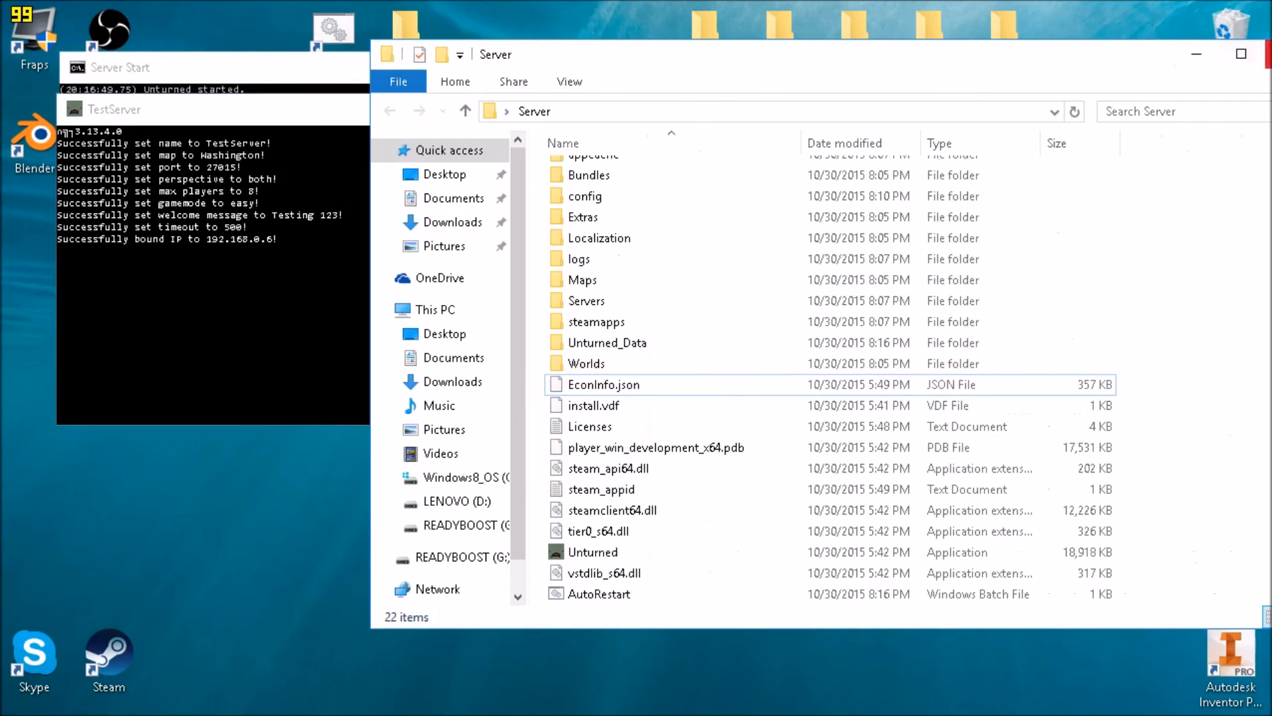
{"action": "left_click", "coordinate": [1268, 54]}
{"action": "left_click_drag", "start_coordinate": [248, 118], "coordinate": [692, 127]}
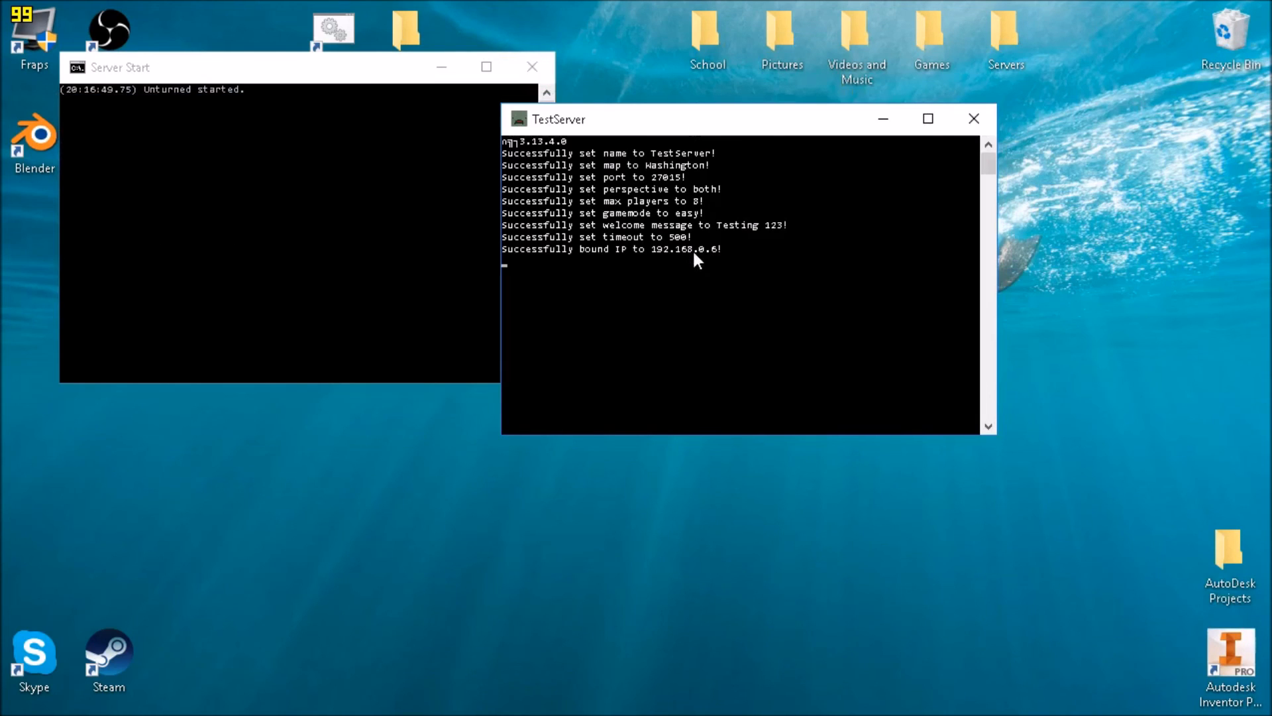
Run the save command in the TestServer console until the game is saved, and stop the server with the shutdown command
{"action": "type", "text": "save"}
{"action": "key", "text": "Return"}
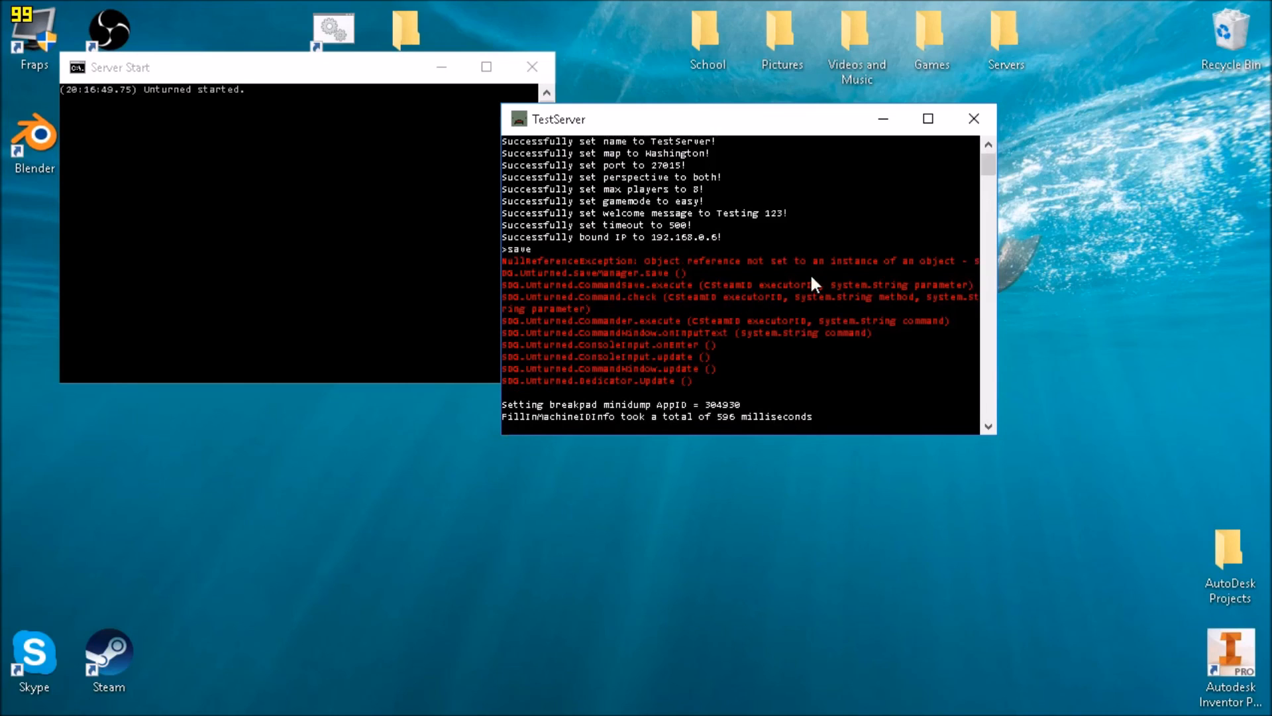
{"action": "type", "text": "save"}
{"action": "key", "text": "Return"}
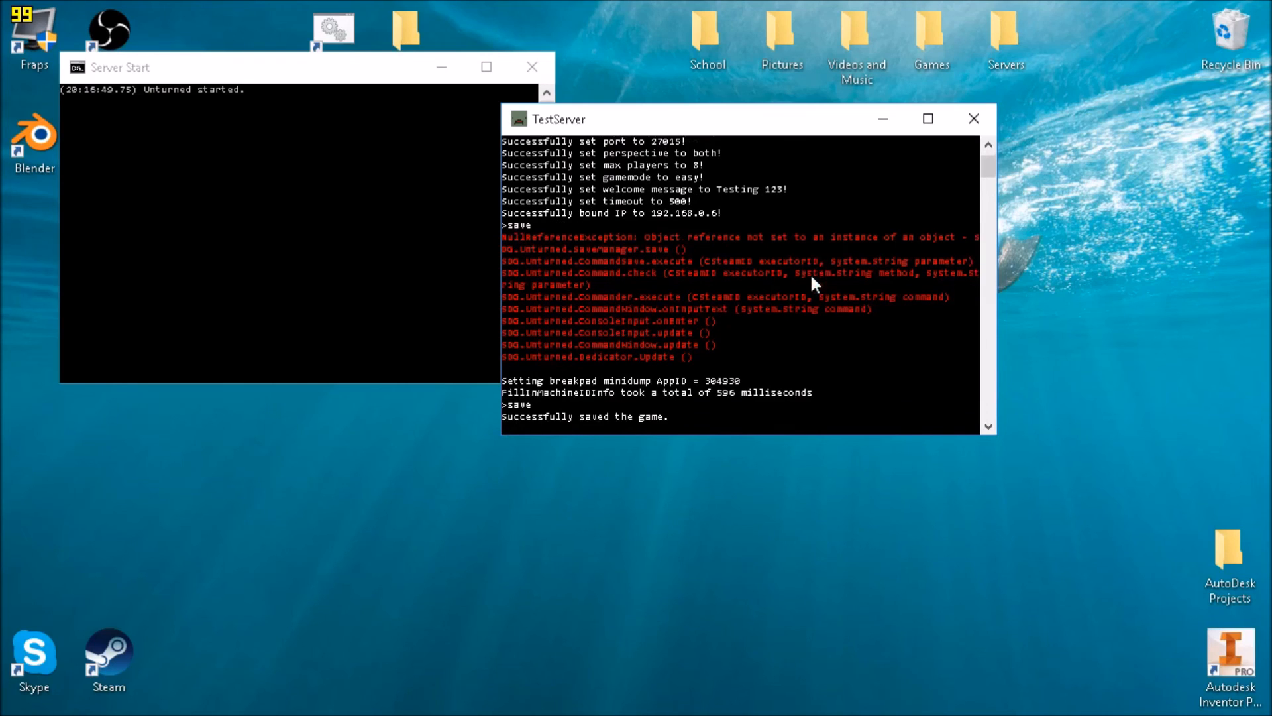
{"action": "type", "text": "shut"}
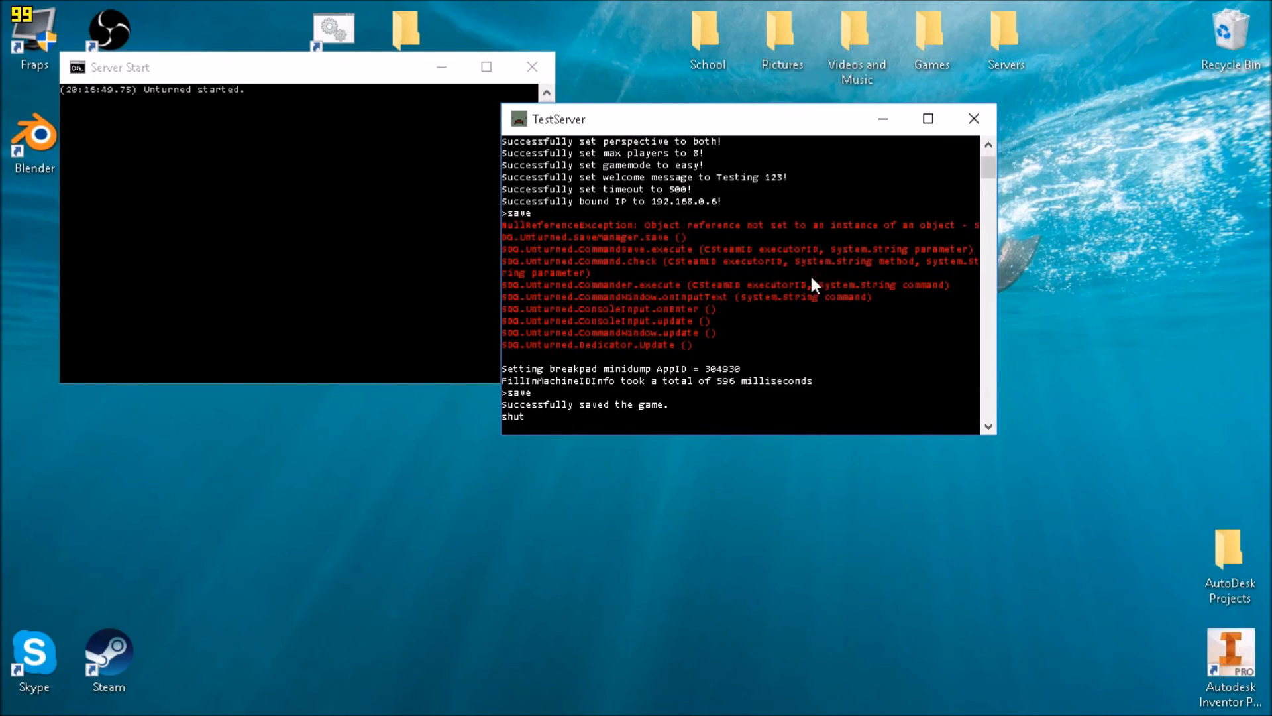
{"action": "type", "text": "down"}
{"action": "key", "text": "Return"}
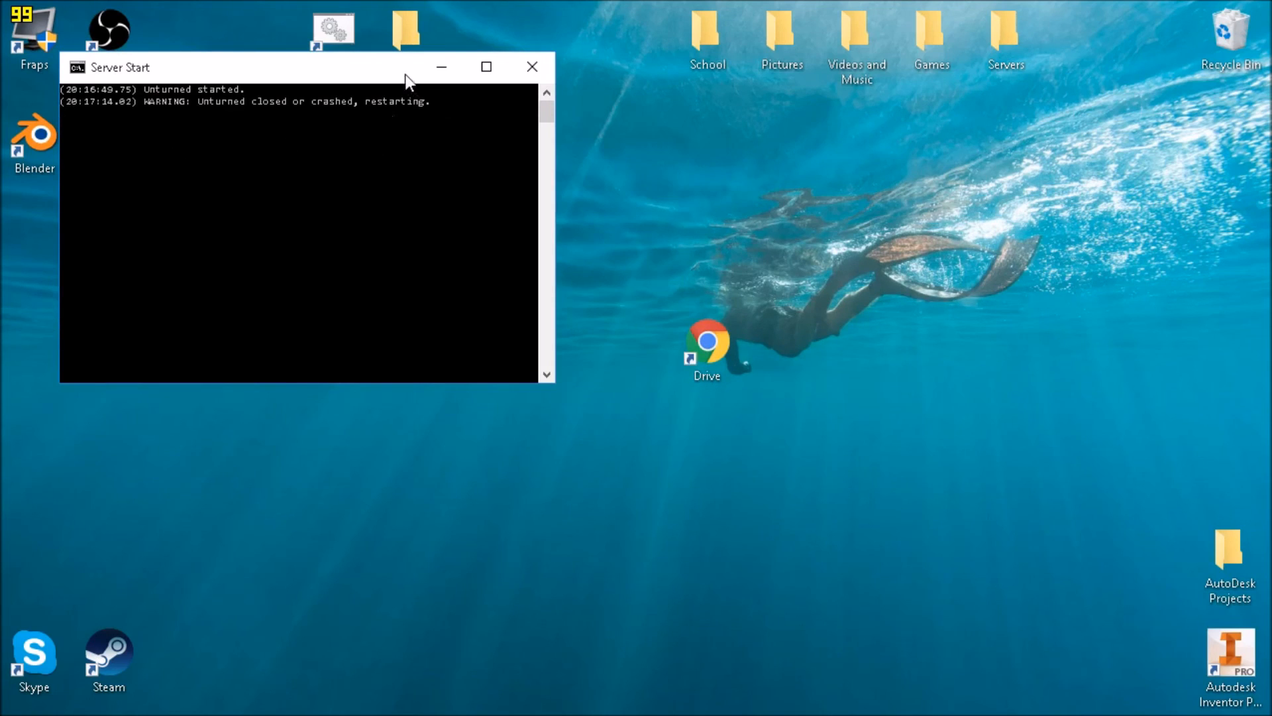
Move the Server Start window aside, run save in the restarted TestServer console and bring the Server Start window forward
{"action": "left_click_drag", "start_coordinate": [405, 75], "coordinate": [603, 134]}
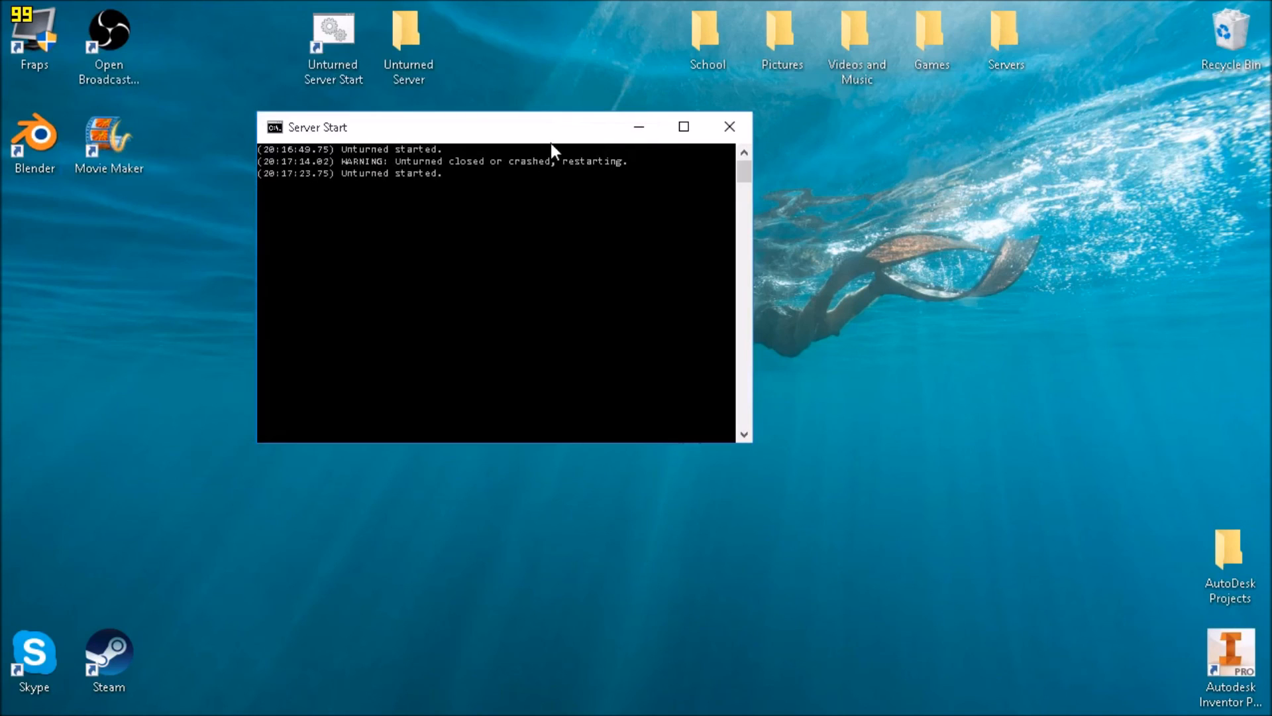
{"action": "left_click_drag", "start_coordinate": [539, 131], "coordinate": [730, 122]}
{"action": "left_click", "coordinate": [570, 167]}
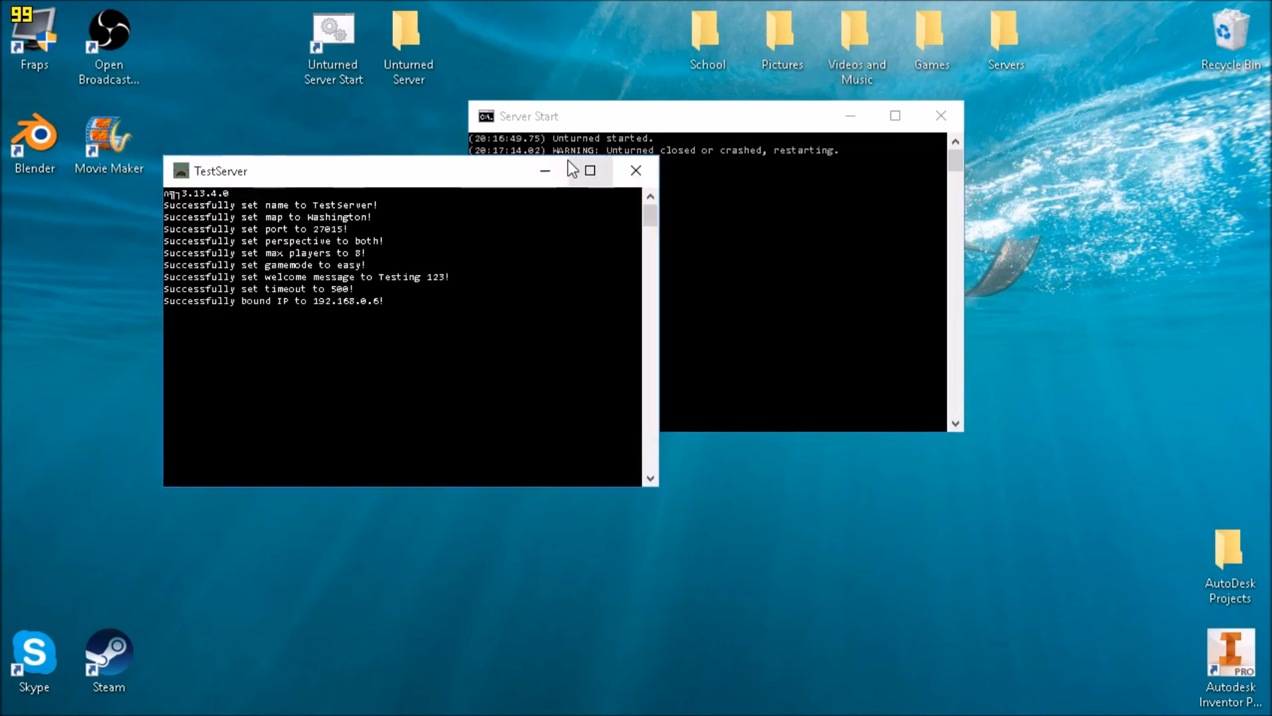
{"action": "type", "text": "save"}
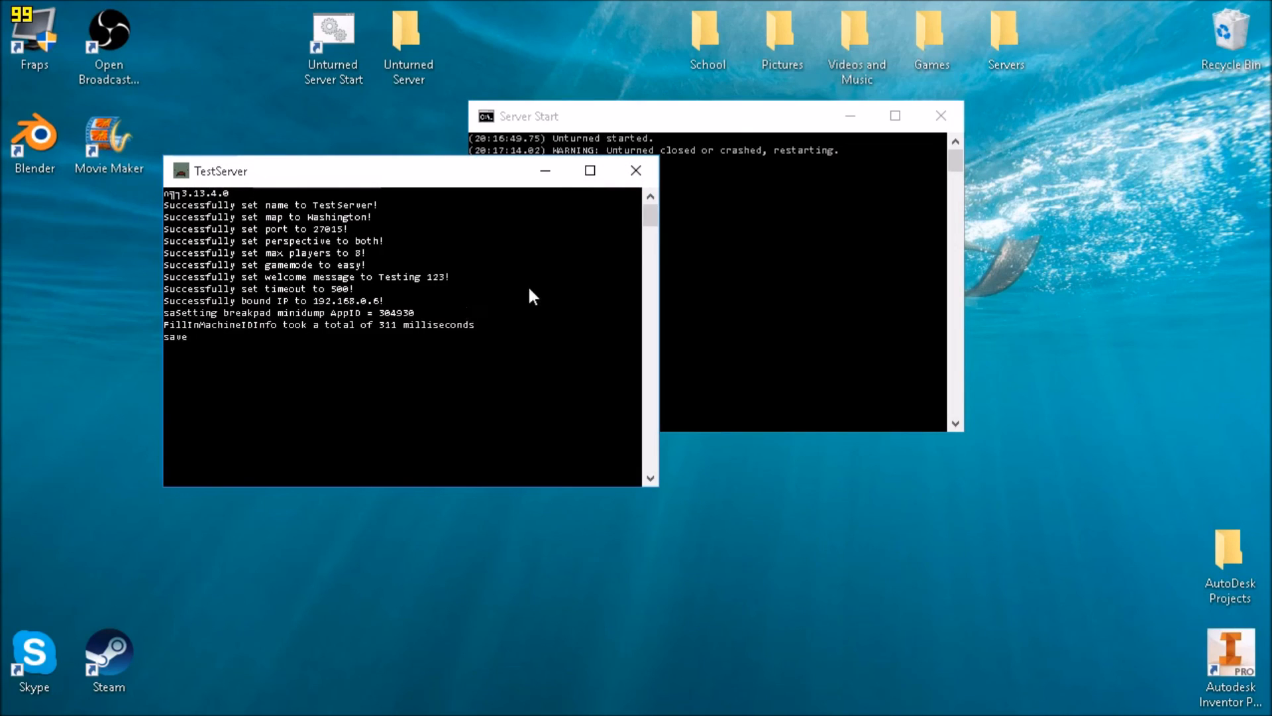
{"action": "key", "text": "Return"}
{"action": "left_click", "coordinate": [735, 118]}
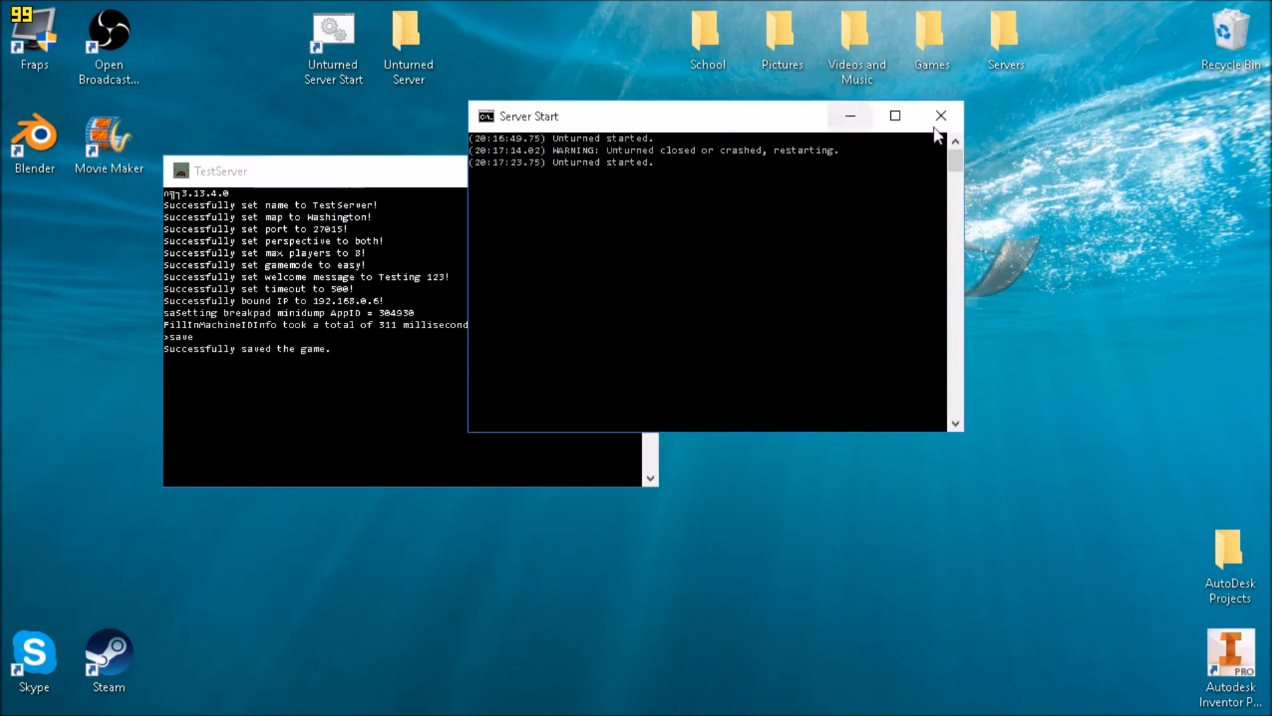
Close the Server Start script window and stop the TestServer with the shutdown command
{"action": "left_click", "coordinate": [929, 119]}
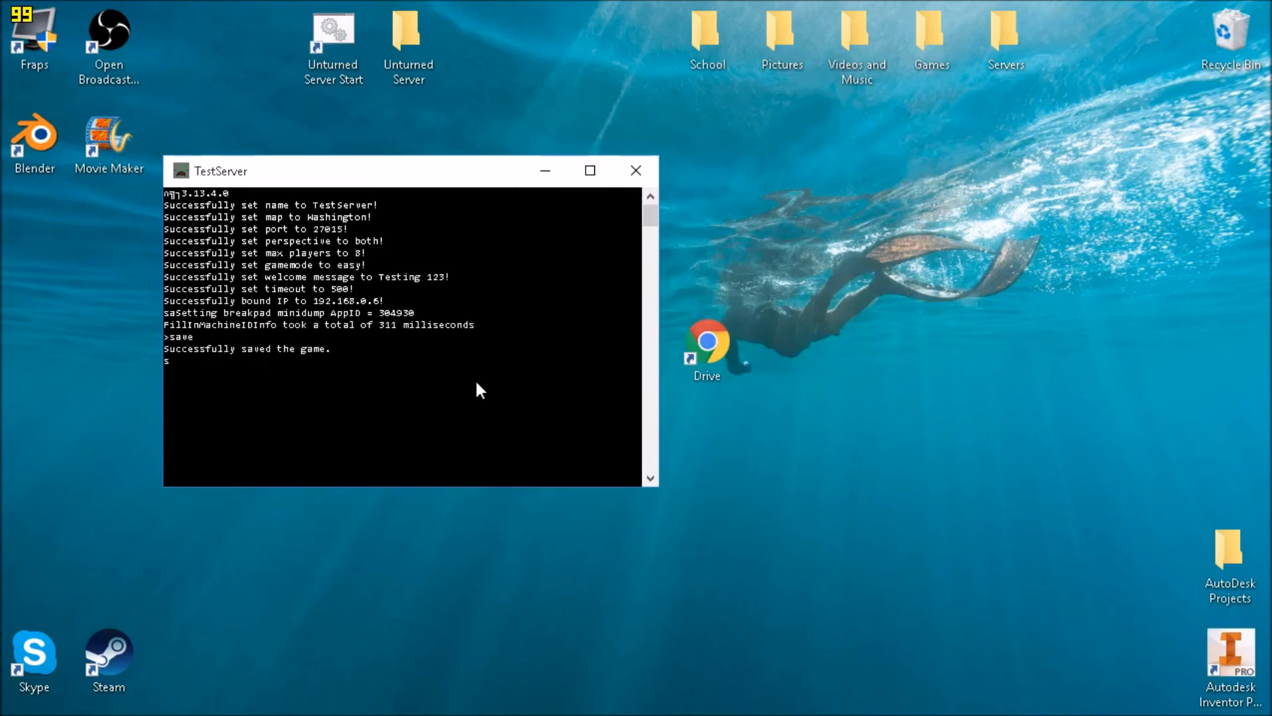
{"action": "type", "text": "shutdown"}
{"action": "key", "text": "Return"}
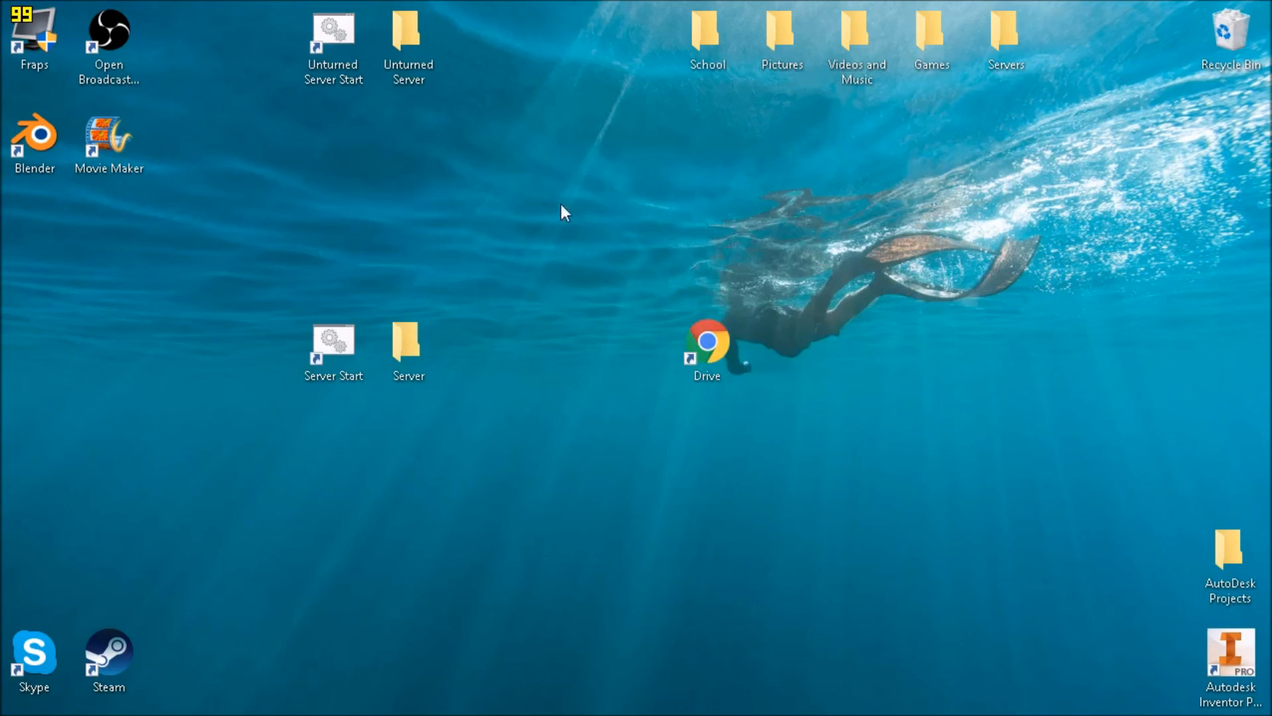
Open the Commands file in the Server folder's Servers\TestServer\Server subfolder to review the server settings
{"action": "left_click_drag", "start_coordinate": [275, 242], "coordinate": [478, 364]}
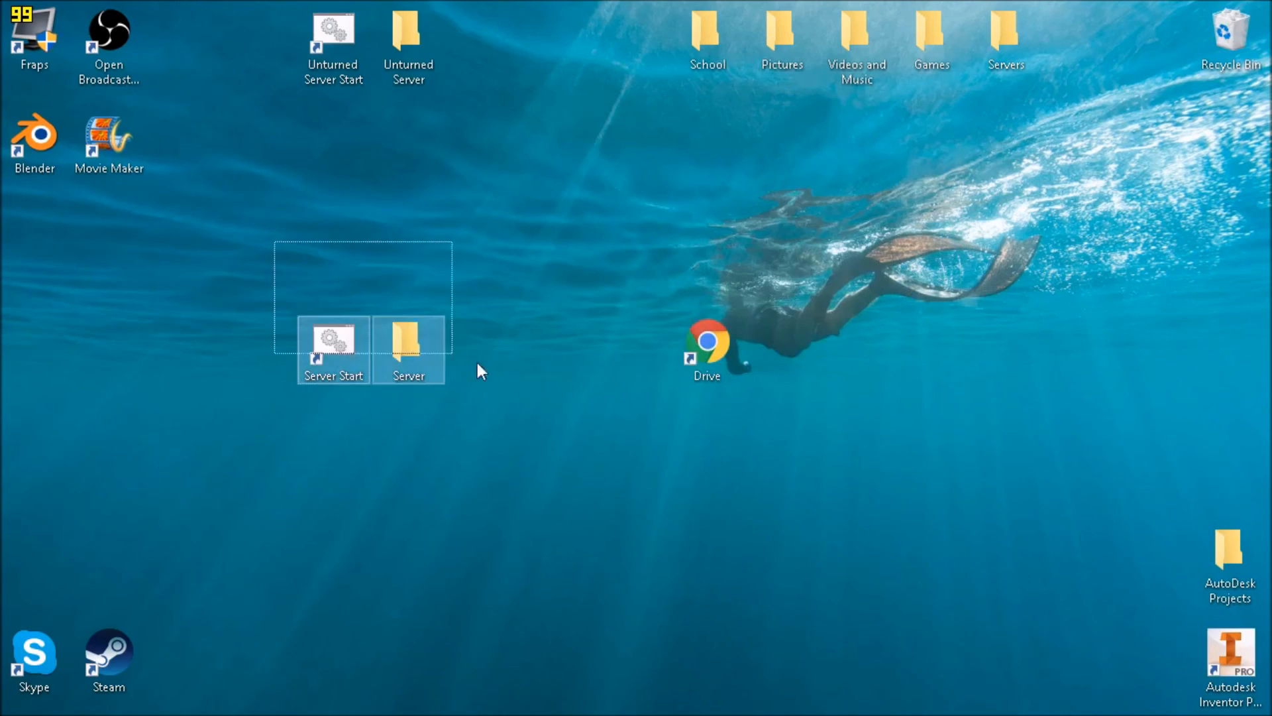
{"action": "double_click", "coordinate": [410, 329]}
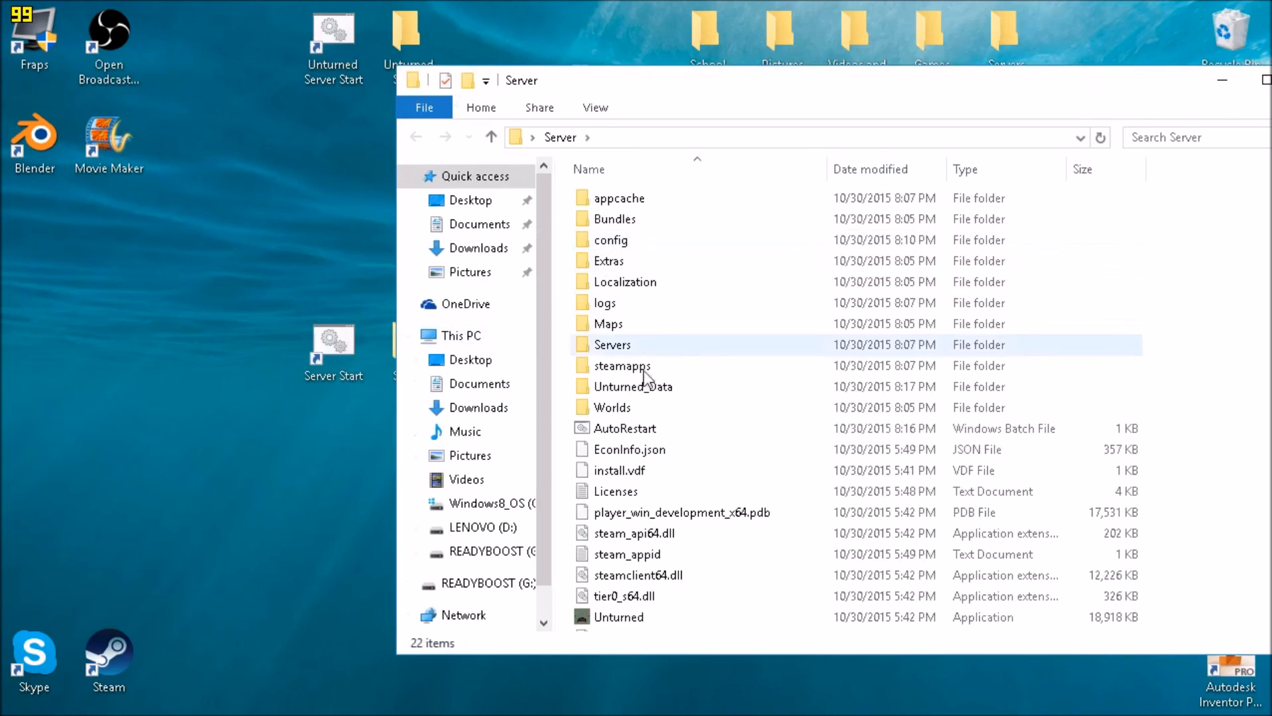
{"action": "double_click", "coordinate": [653, 388]}
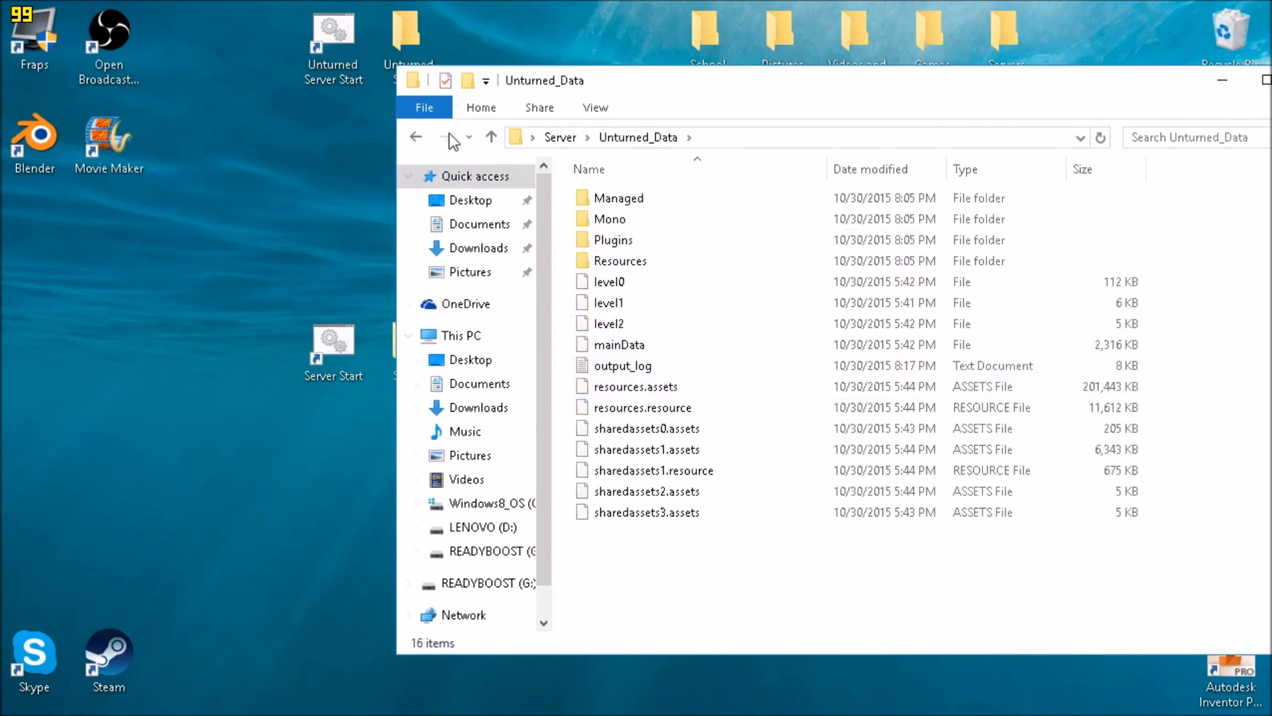
{"action": "left_click", "coordinate": [424, 139]}
{"action": "double_click", "coordinate": [650, 349]}
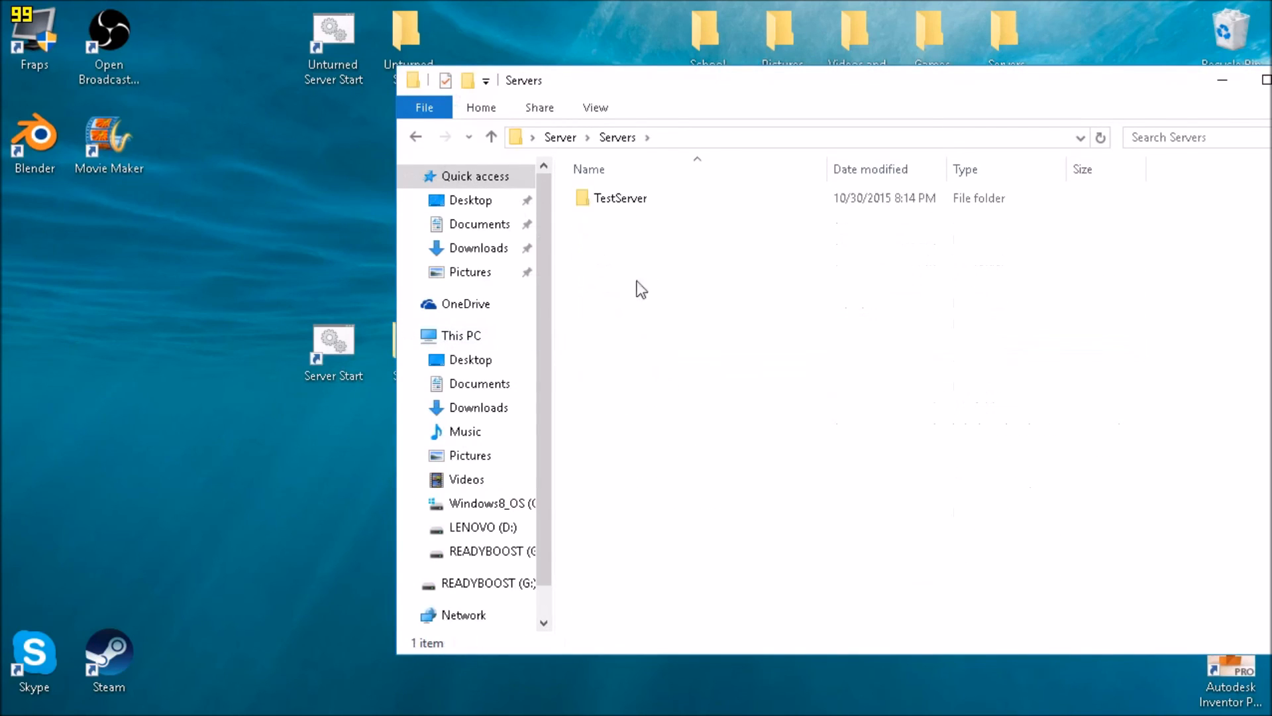
{"action": "double_click", "coordinate": [611, 199]}
{"action": "double_click", "coordinate": [611, 239]}
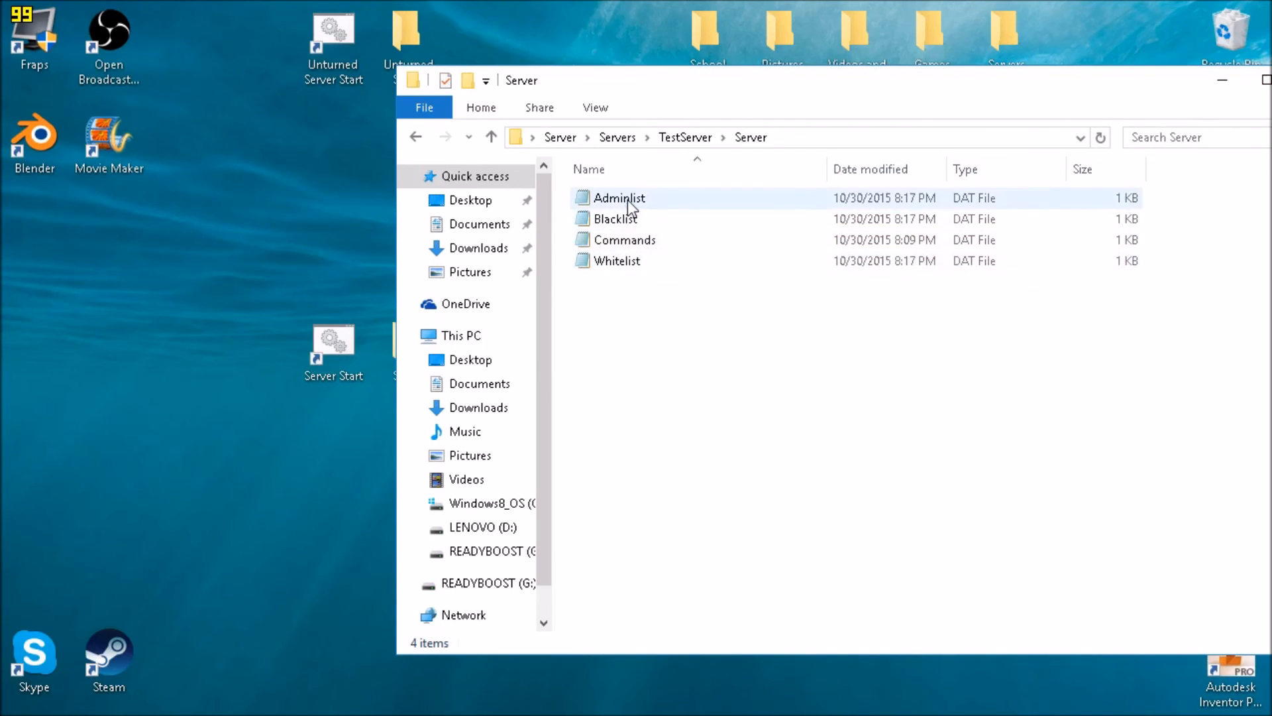
{"action": "double_click", "coordinate": [625, 240]}
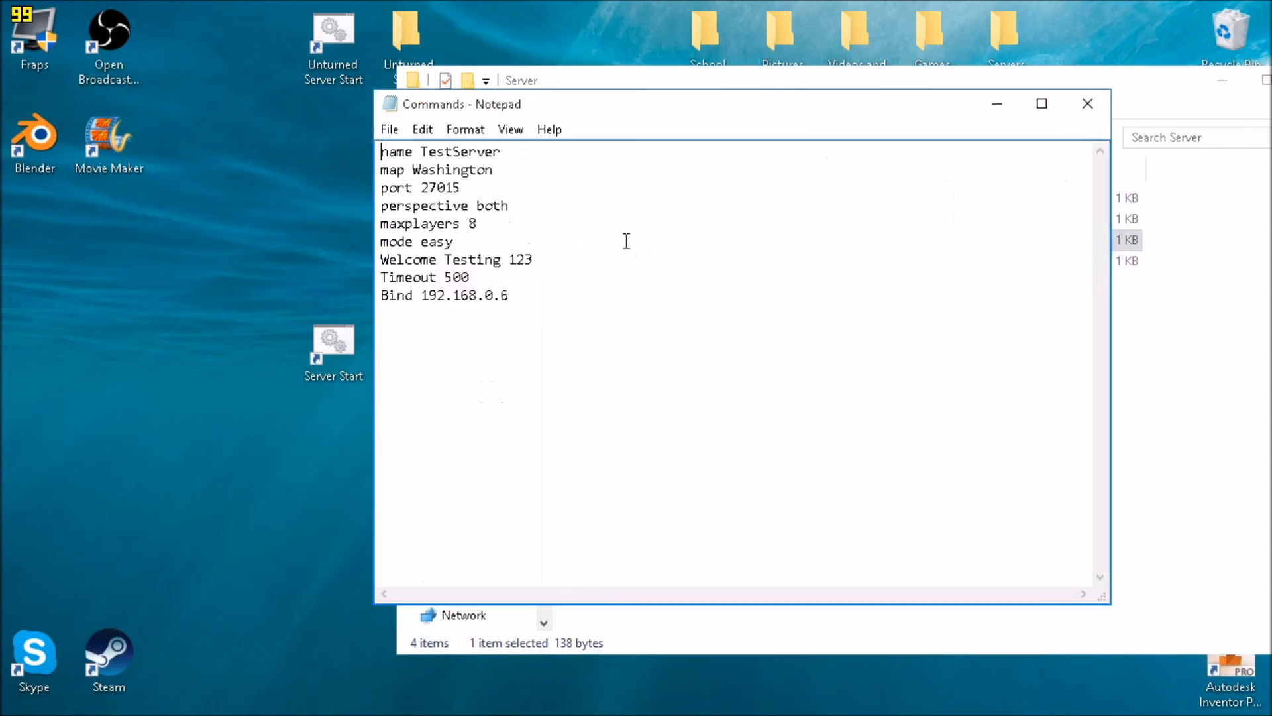
Try out a loadout line below the Bind entry in the Commands file, remove it and close the file without saving
{"action": "left_click_drag", "start_coordinate": [562, 288], "coordinate": [345, 130]}
{"action": "left_click", "coordinate": [770, 333]}
{"action": "key", "text": "Return"}
{"action": "type", "text": "loadout"}
{"action": "left_click_drag", "start_coordinate": [536, 333], "coordinate": [295, 346]}
{"action": "key", "text": "BackSpace"}
{"action": "left_click", "coordinate": [1088, 104]}
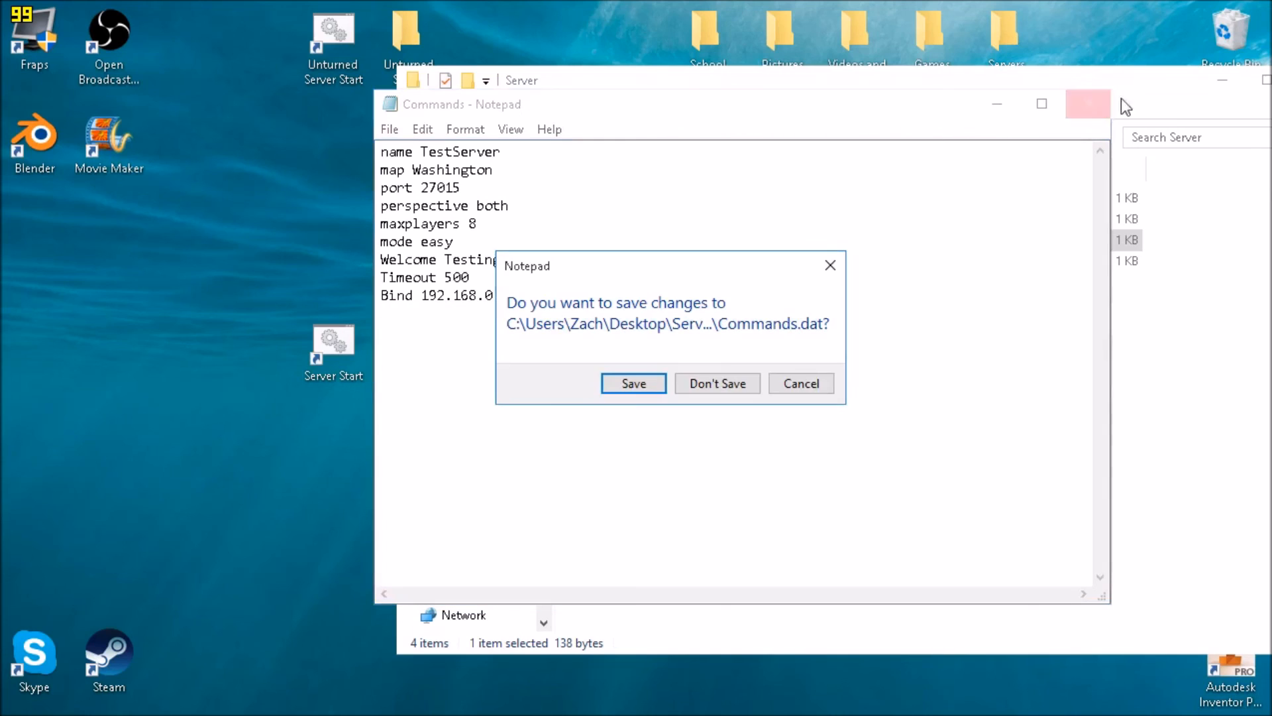
{"action": "left_click", "coordinate": [730, 388]}
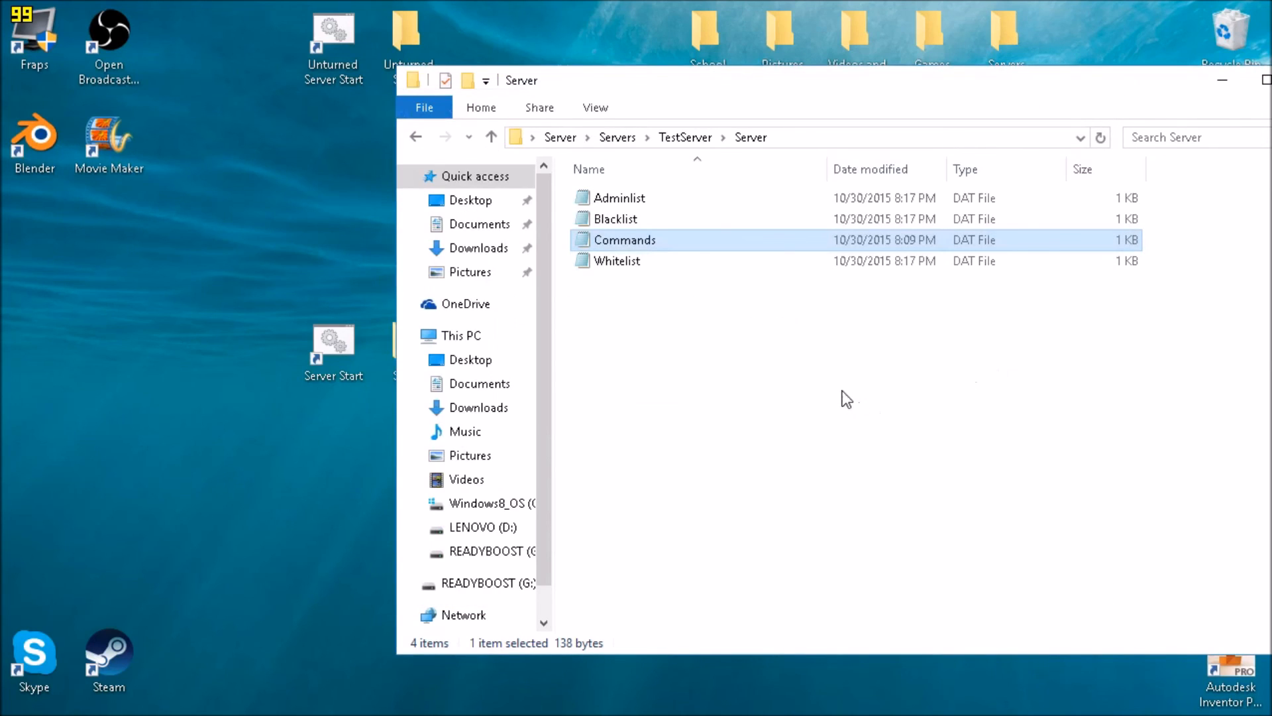